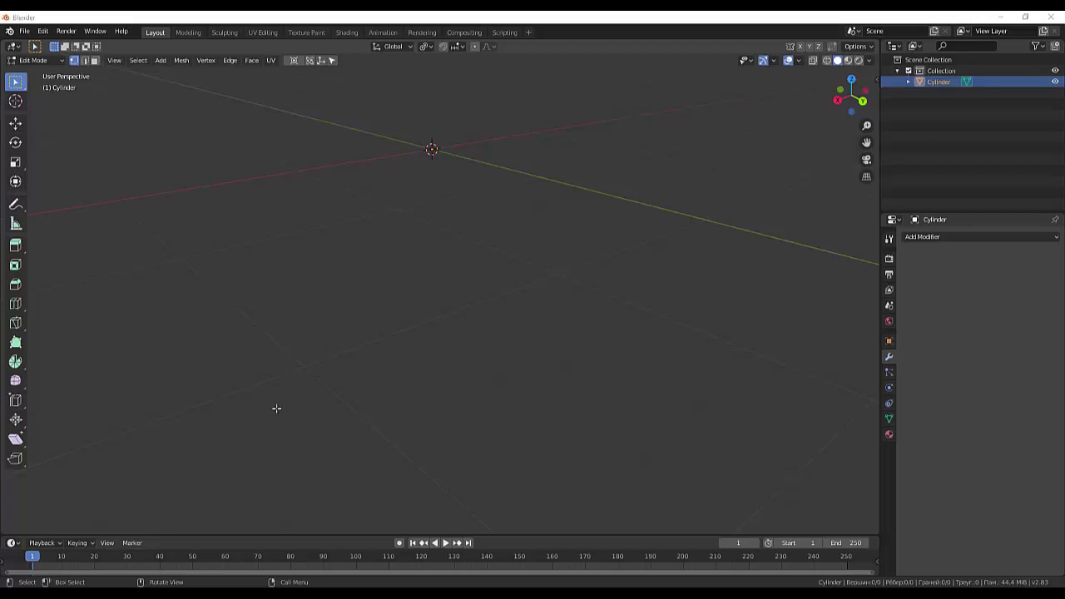
Step: Switch the Cylinder to Object Mode, apply its location, and bring up the Add Mesh menu
mouse_move(308, 353)
middle_mouse_down()
mouse_move(328, 347)
mouse_move(392, 426)
mouse_move(363, 382)
mouse_move(411, 230)
mouse_move(421, 433)
mouse_move(419, 219)
mouse_move(437, 149)
mouse_move(486, 278)
mouse_move(458, 152)
mouse_move(475, 280)
mouse_move(511, 380)
middle_mouse_up()
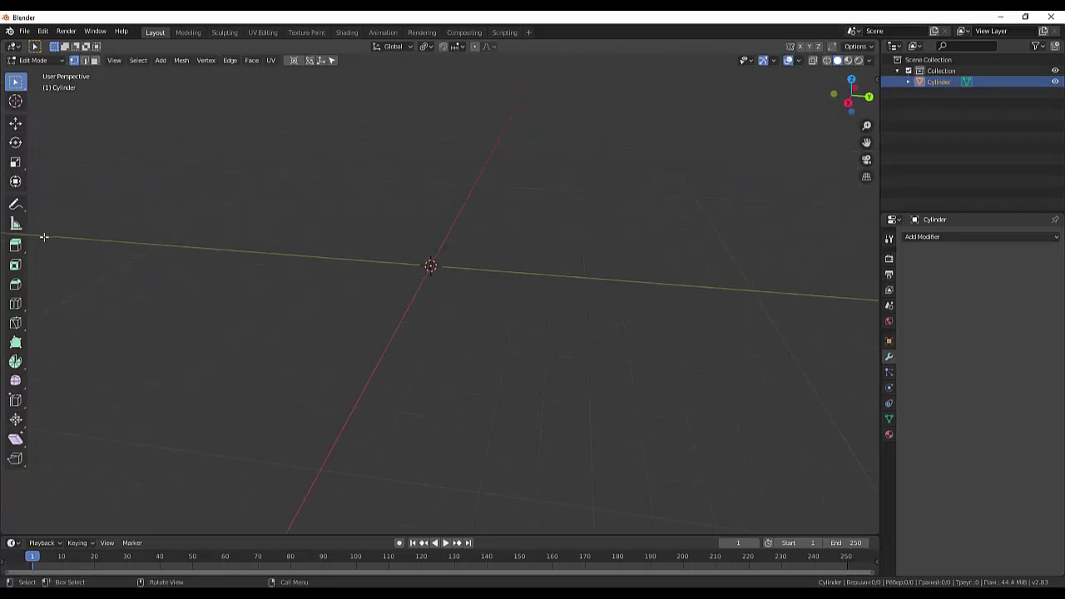
left_click(34, 61)
left_click(38, 74)
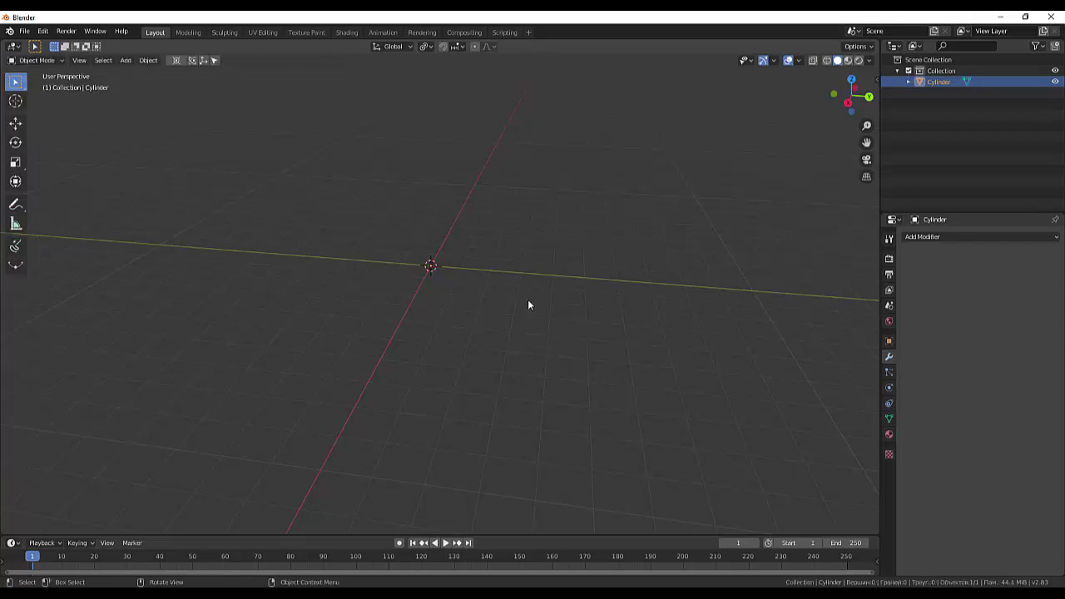
key("ctrl+a")
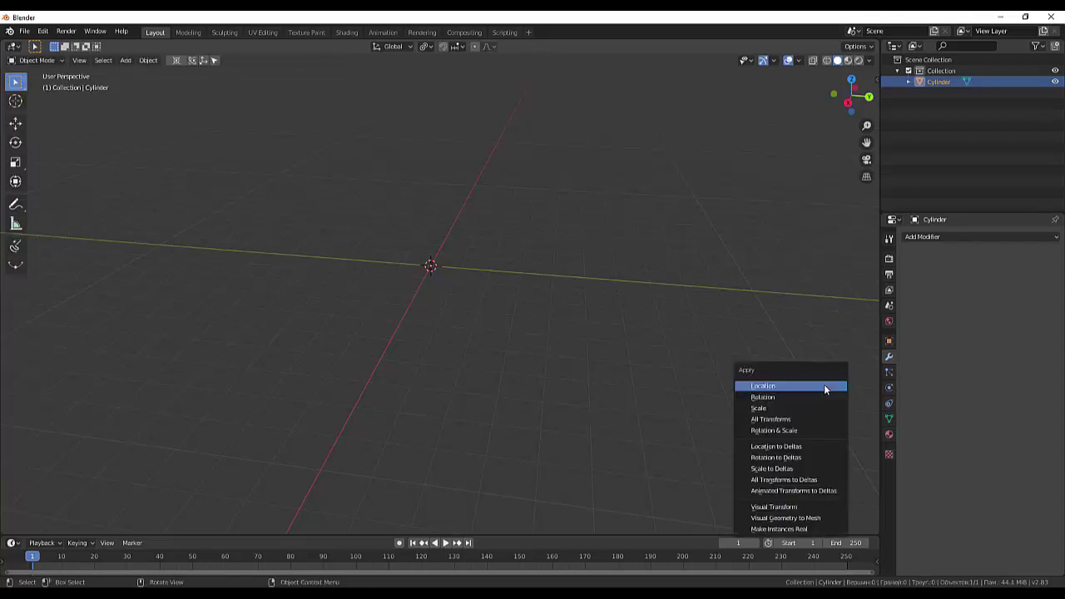
left_click(824, 386)
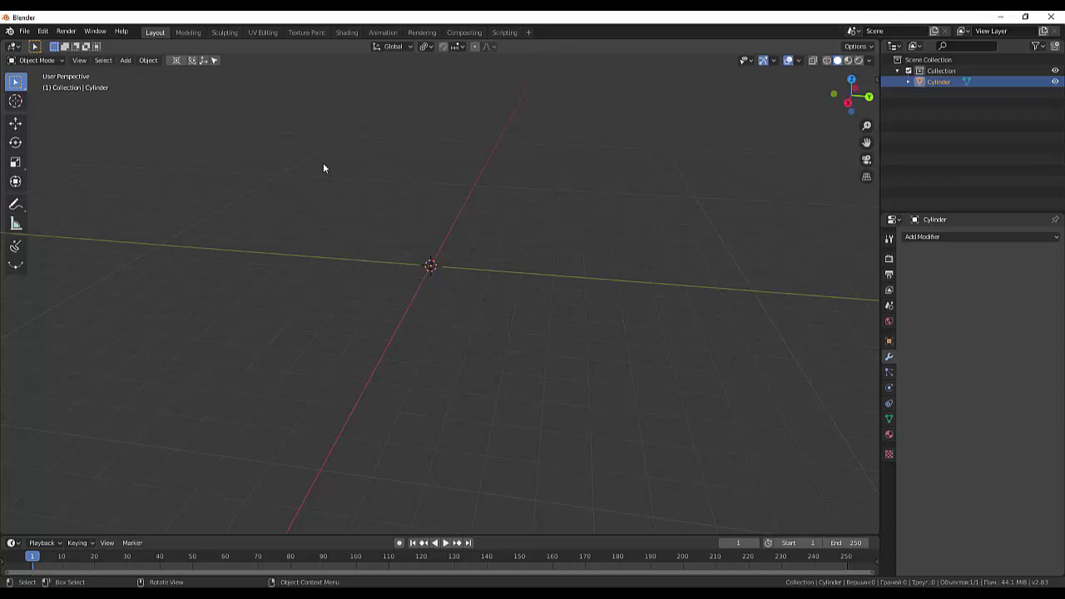
key("shift+a")
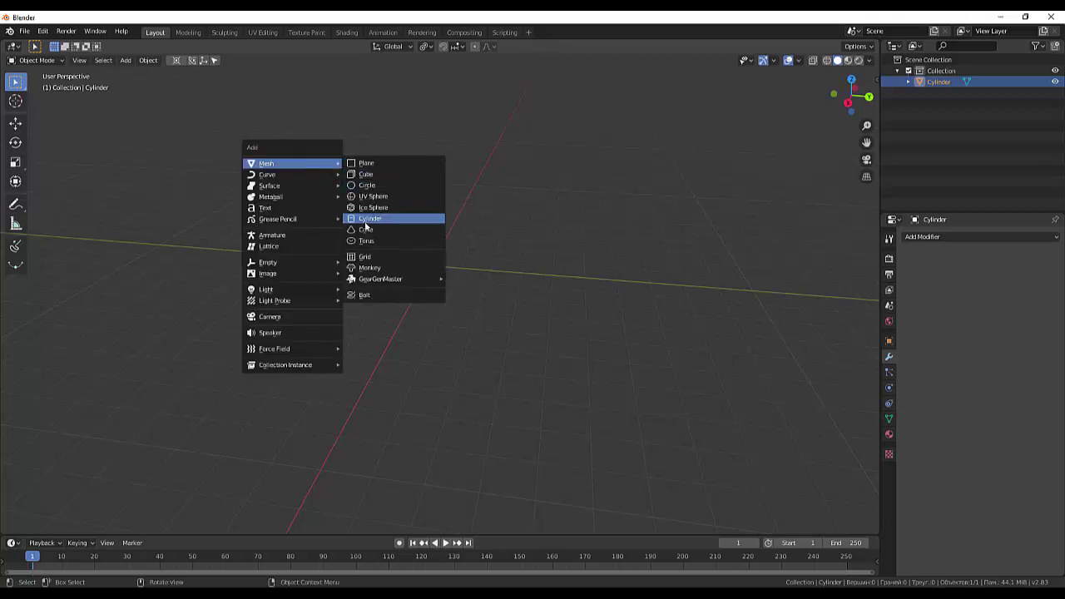
Step: Add a cylinder rotated 90° on X so it lies horizontally, then deselect it
left_click(368, 219)
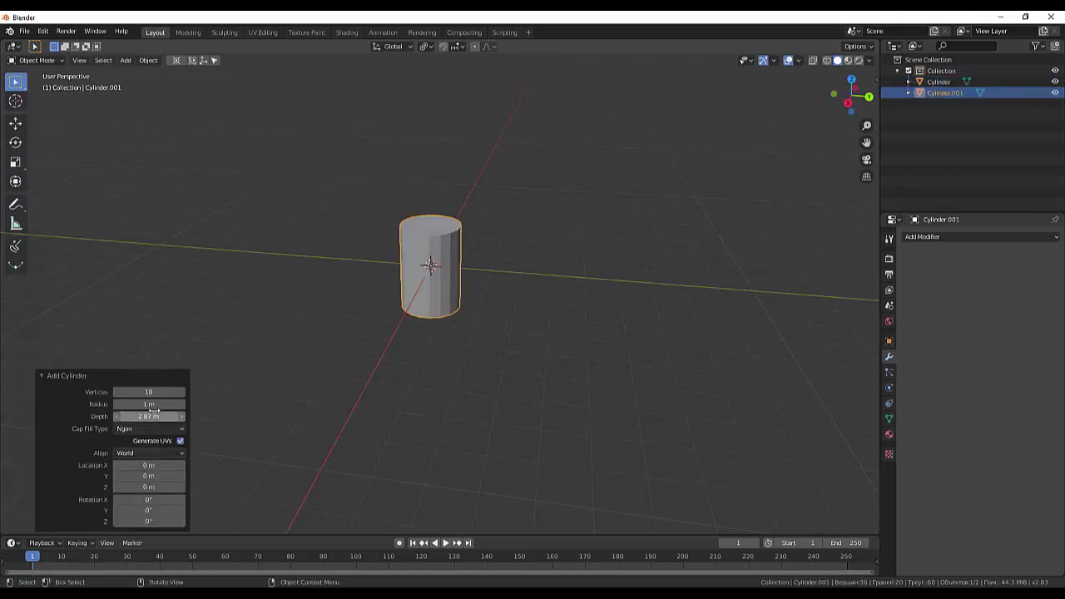
left_click(146, 499)
type("90")
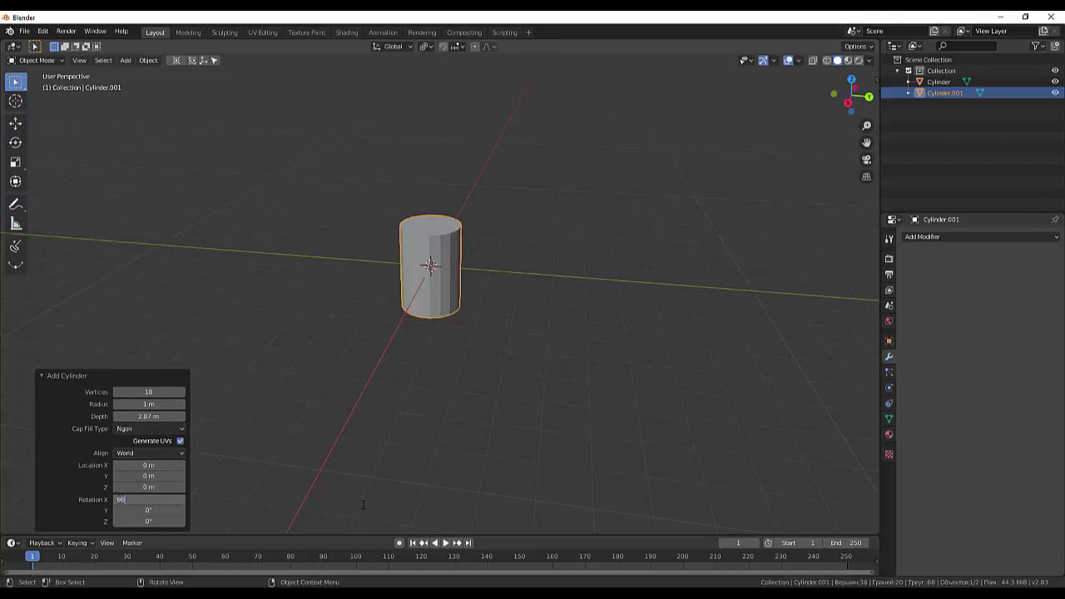
key("Return")
mouse_move(369, 492)
middle_mouse_down()
mouse_move(374, 472)
mouse_move(311, 459)
mouse_move(387, 449)
mouse_move(345, 465)
middle_mouse_up()
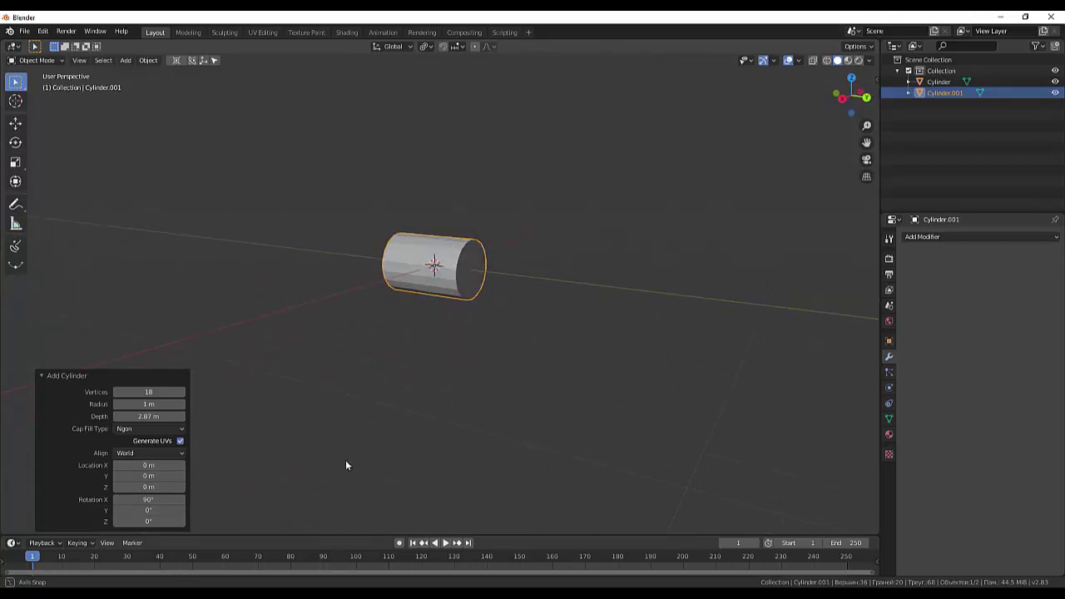
mouse_move(177, 421)
middle_mouse_down()
mouse_move(296, 406)
mouse_move(337, 416)
middle_mouse_up()
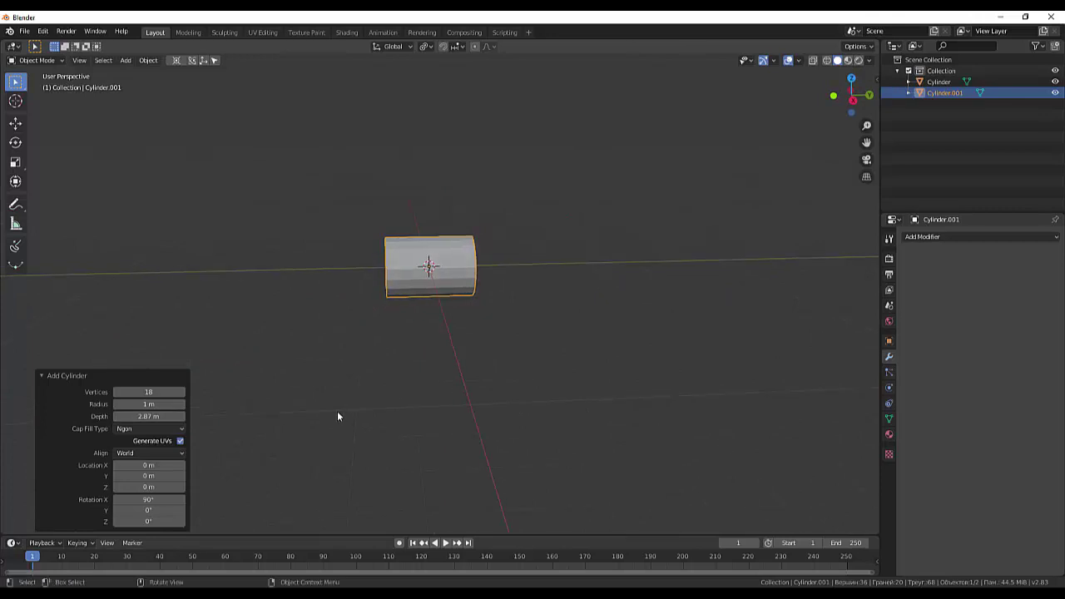
left_click(326, 458)
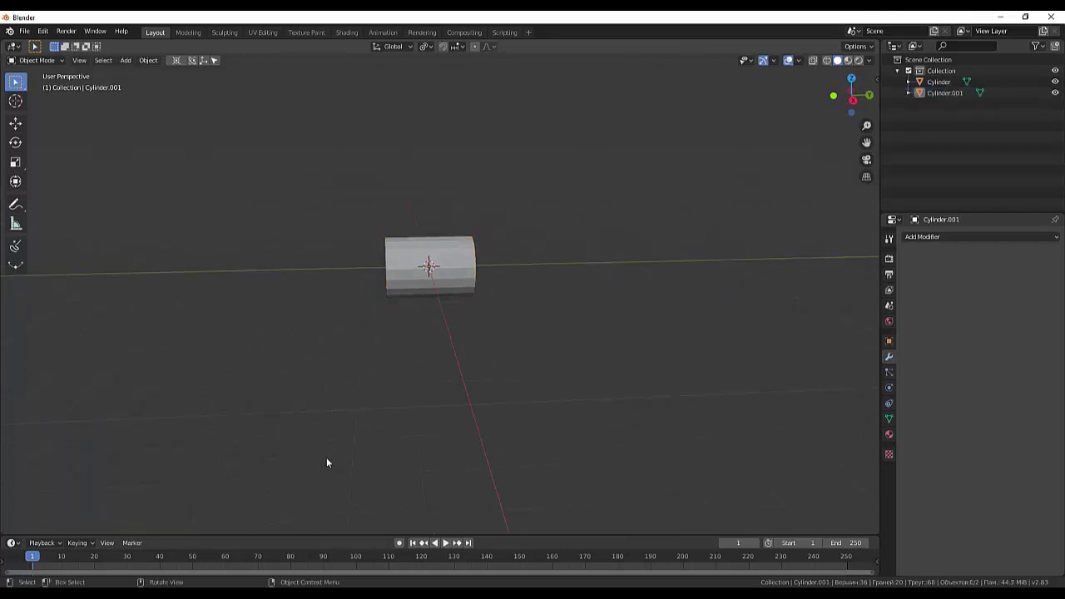
Step: View the cylinder in Right Ortho and enter Edit Mode with nothing selected
key("KP_3")
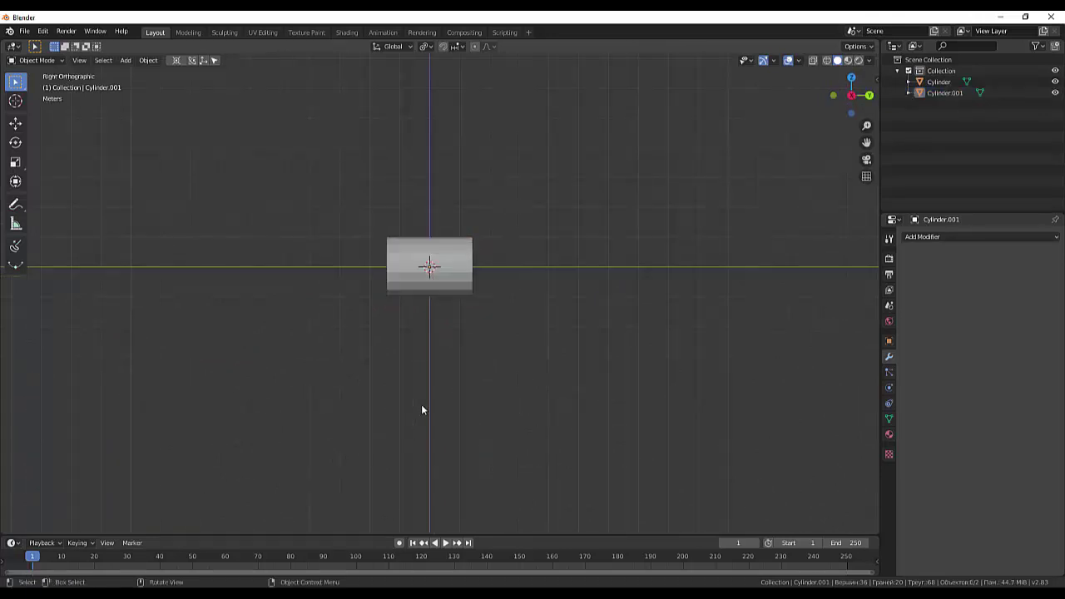
left_click(33, 60)
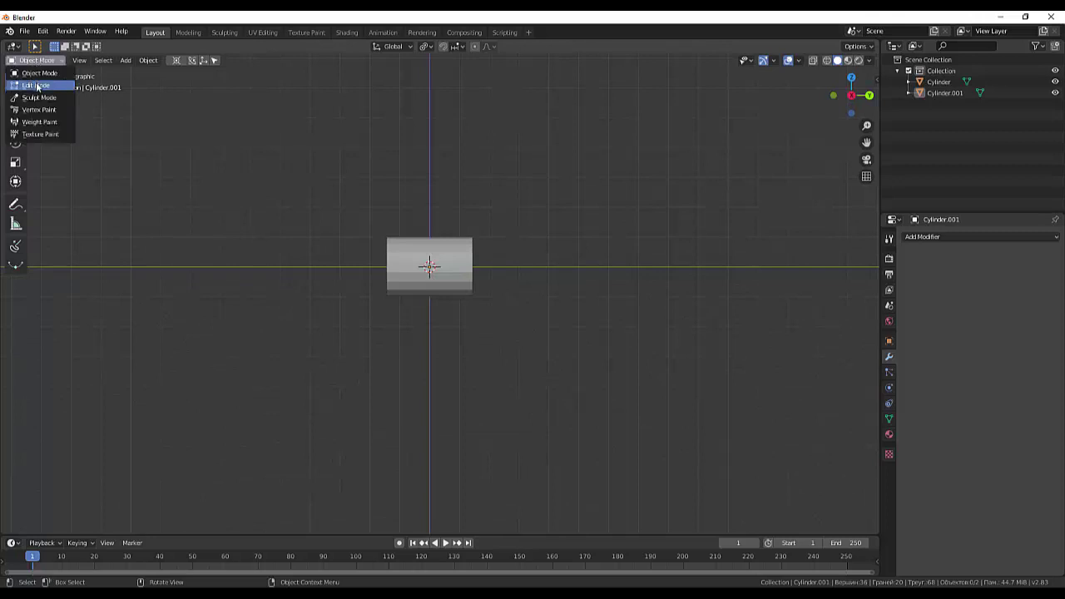
left_click(38, 81)
key("b")
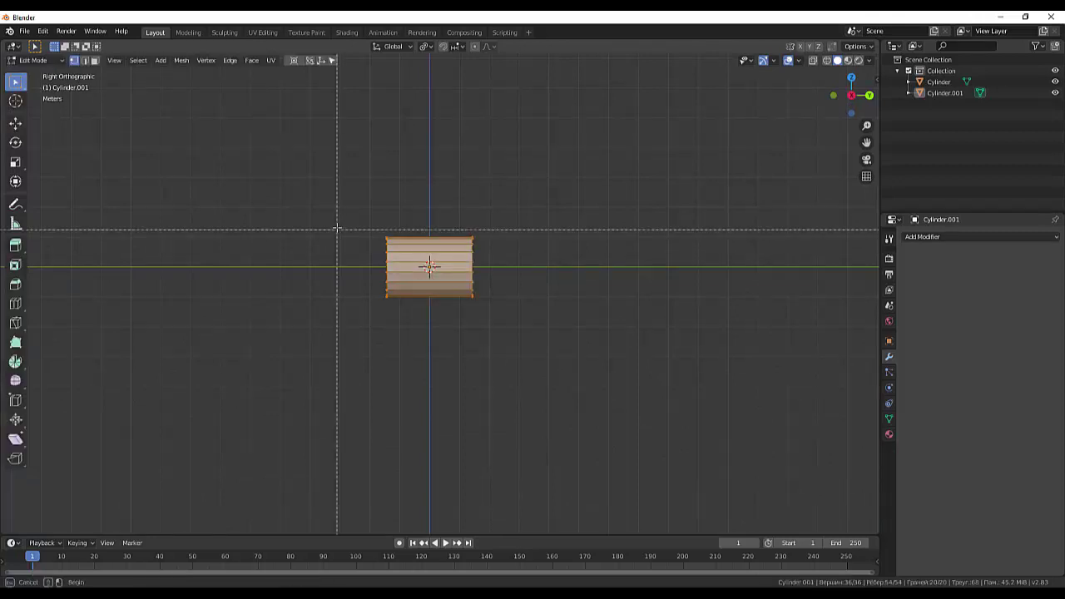
mouse_move(335, 221)
left_mouse_down()
mouse_move(486, 267)
mouse_move(577, 265)
left_mouse_up()
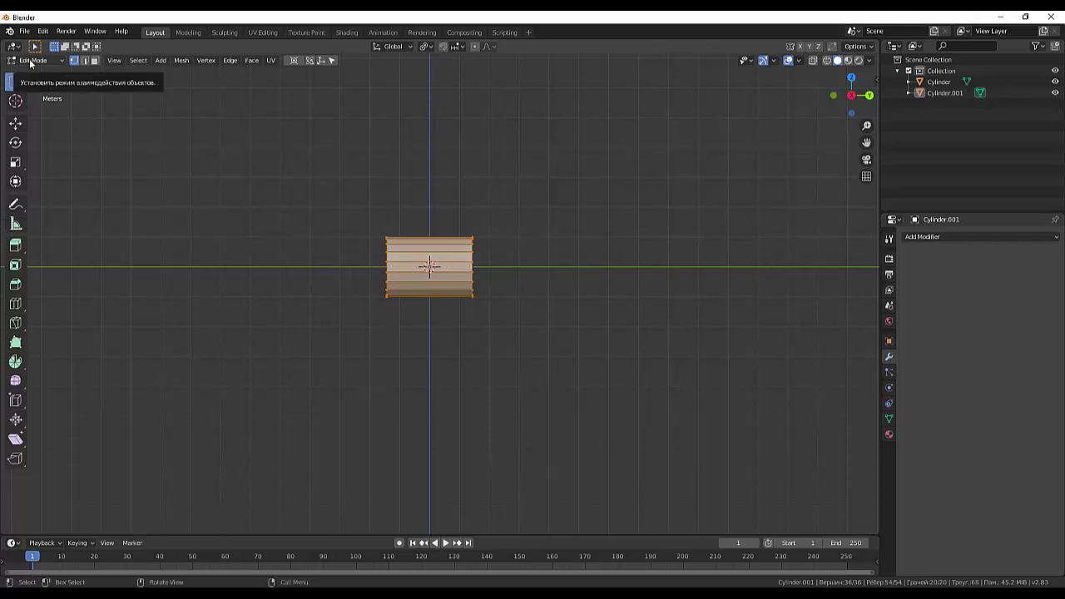
key("alt+a")
Step: Box-select the cylinder's upper faces in face select mode
left_click(95, 61)
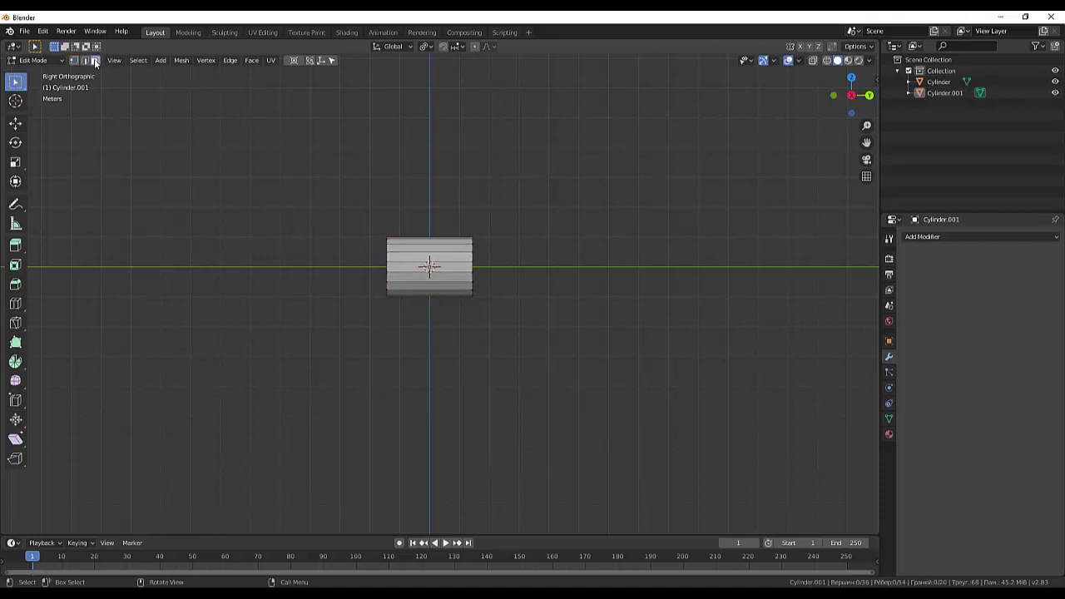
key("b")
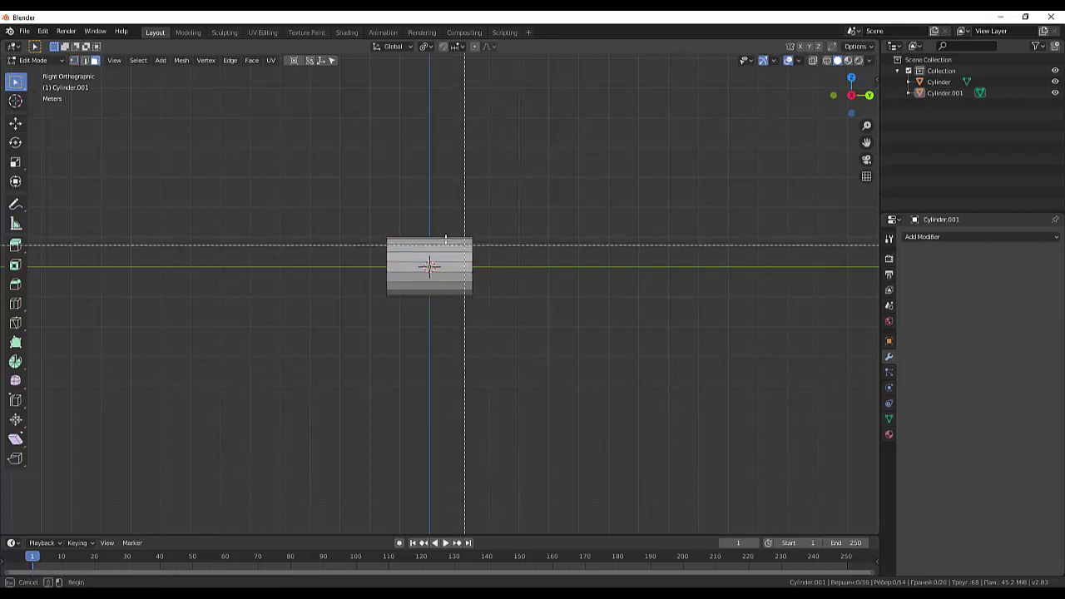
mouse_move(355, 229)
left_mouse_down()
mouse_move(506, 264)
mouse_move(554, 261)
left_mouse_up()
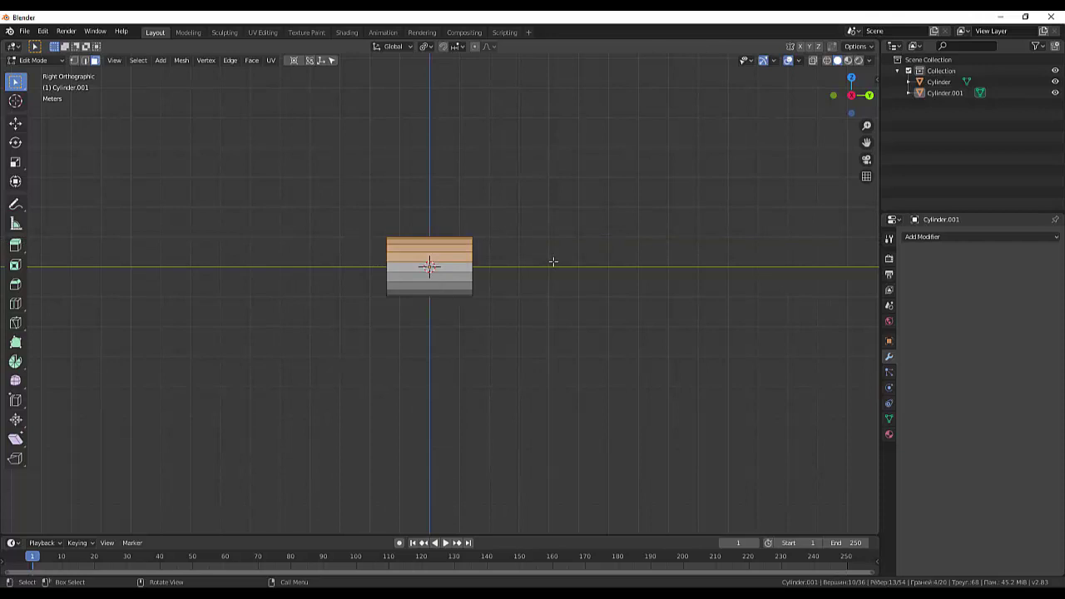
Step: Turn on X-ray and delete the upper half of the cylinder's faces
key("x")
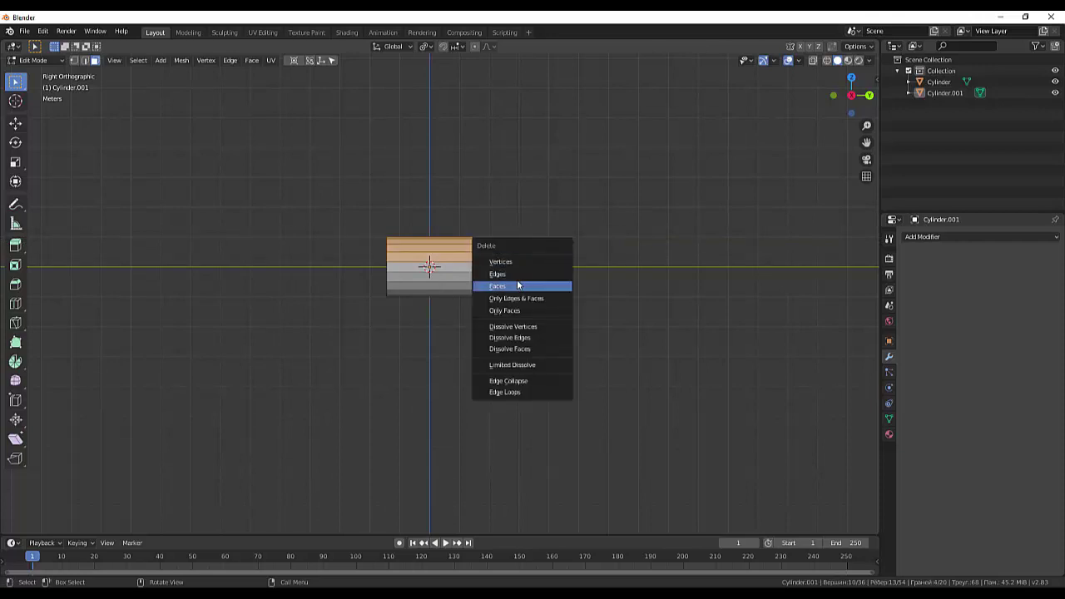
left_click(513, 285)
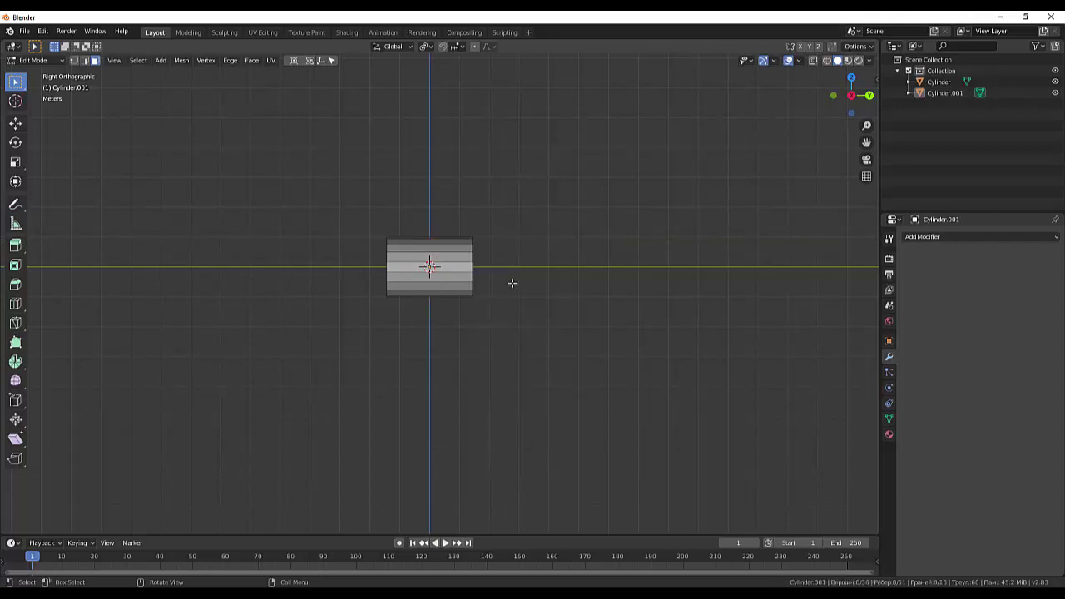
key("ctrl+z")
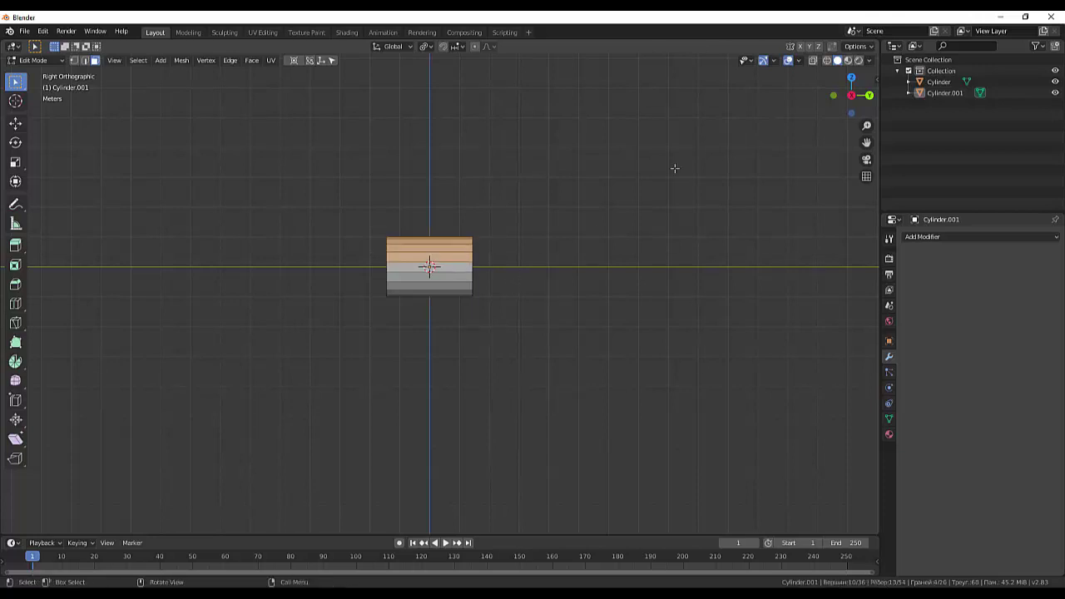
left_click(812, 61)
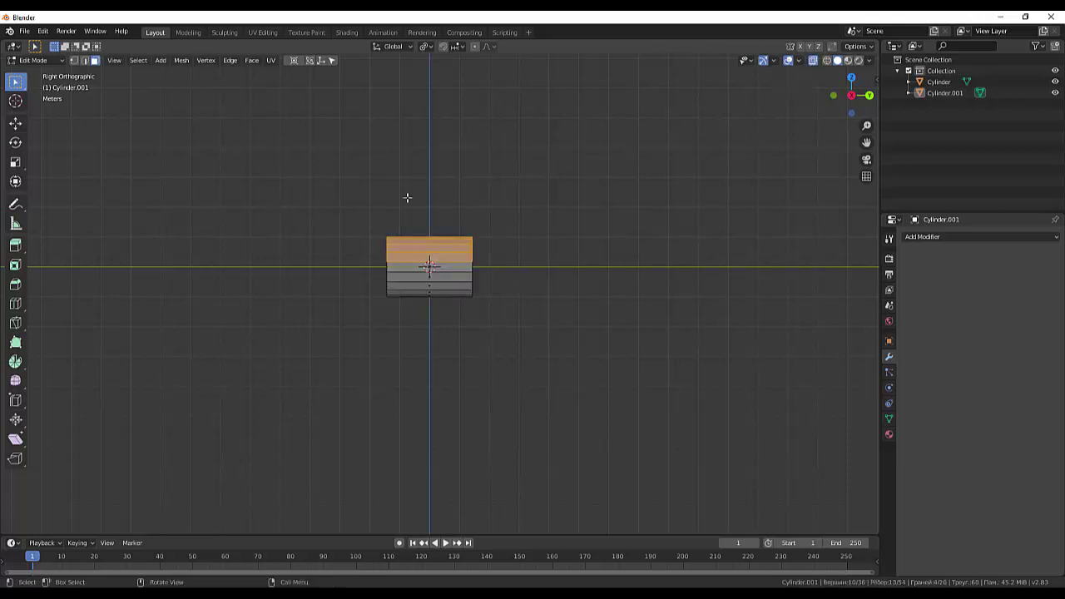
left_click_drag(355, 207, 564, 263)
key("x")
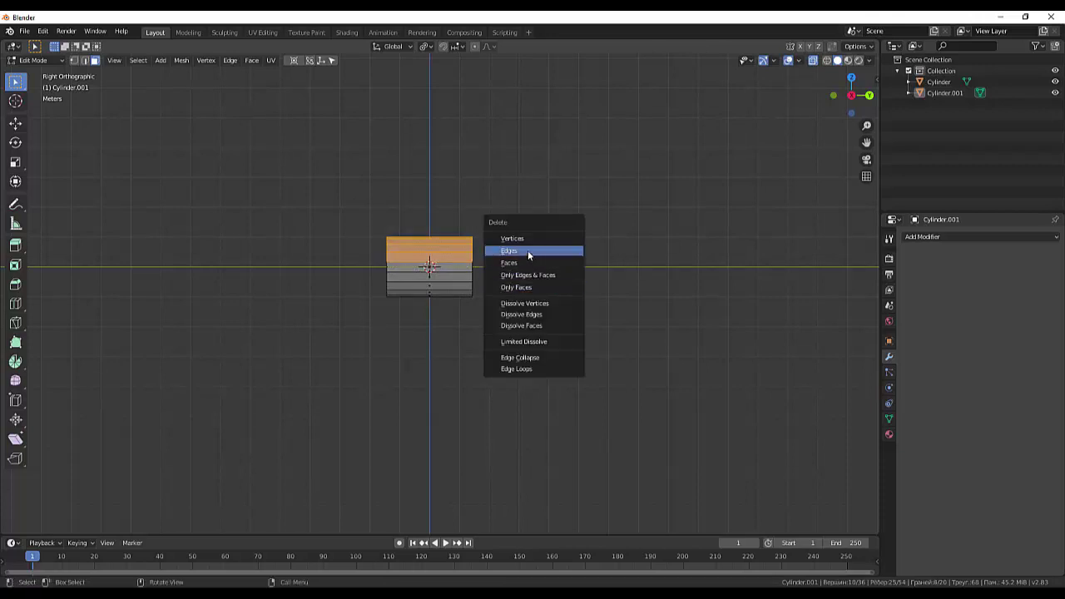
left_click(514, 262)
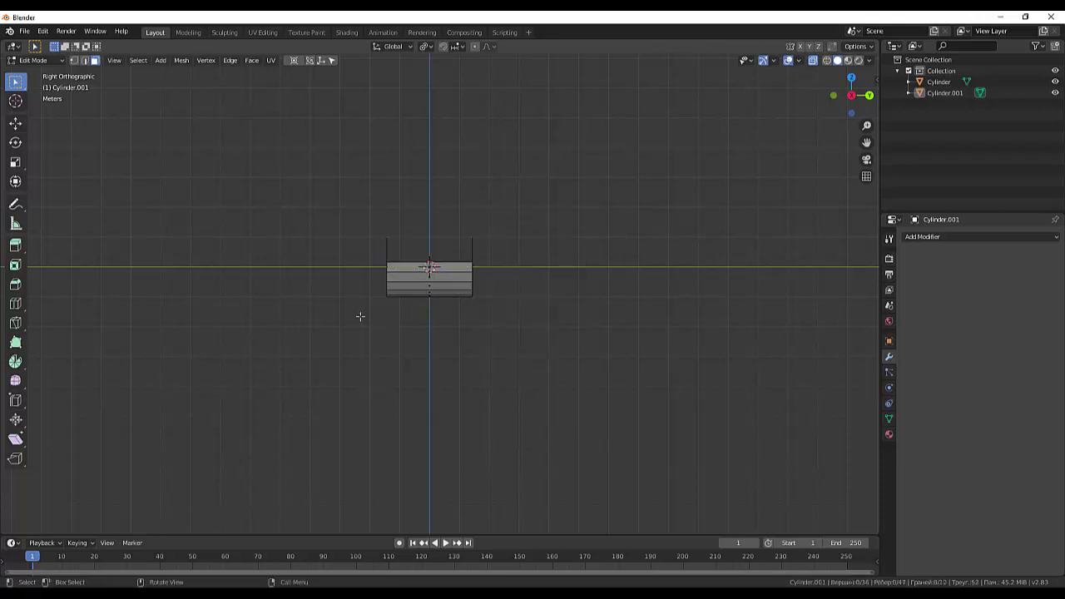
Step: Delete the leftover stray faces along the bottom edge and orbit to perspective
left_click_drag(370, 296, 589, 335)
left_click_drag(367, 293, 587, 353)
key("x")
left_click(556, 352)
left_click_drag(361, 209, 525, 257)
mouse_move(637, 264)
middle_mouse_down()
mouse_move(544, 282)
mouse_move(565, 298)
middle_mouse_up()
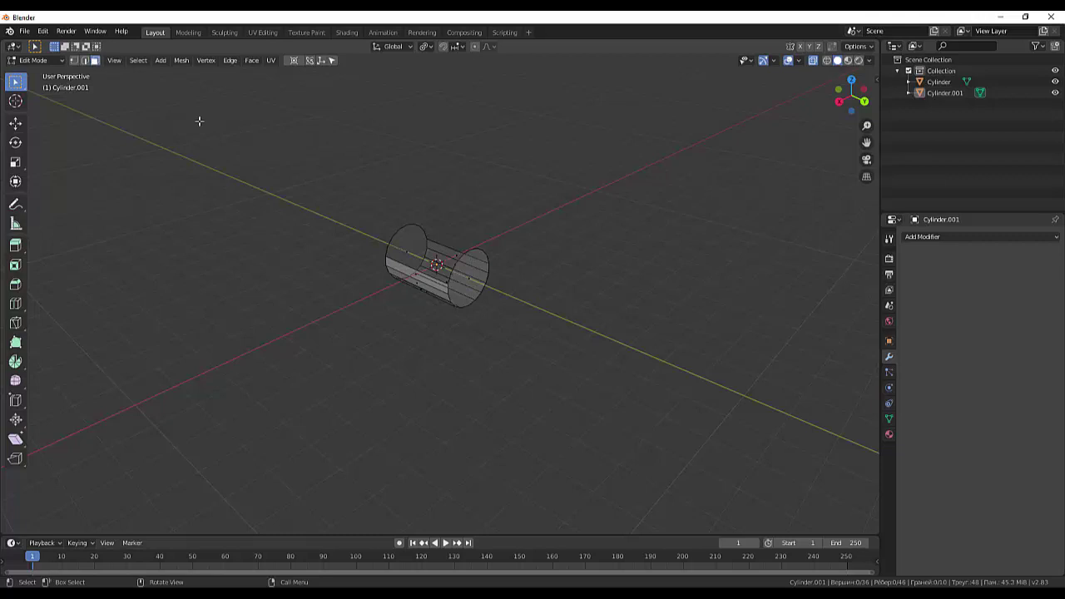
Step: Delete both circular end-cap faces of the cylinder
left_click(474, 295)
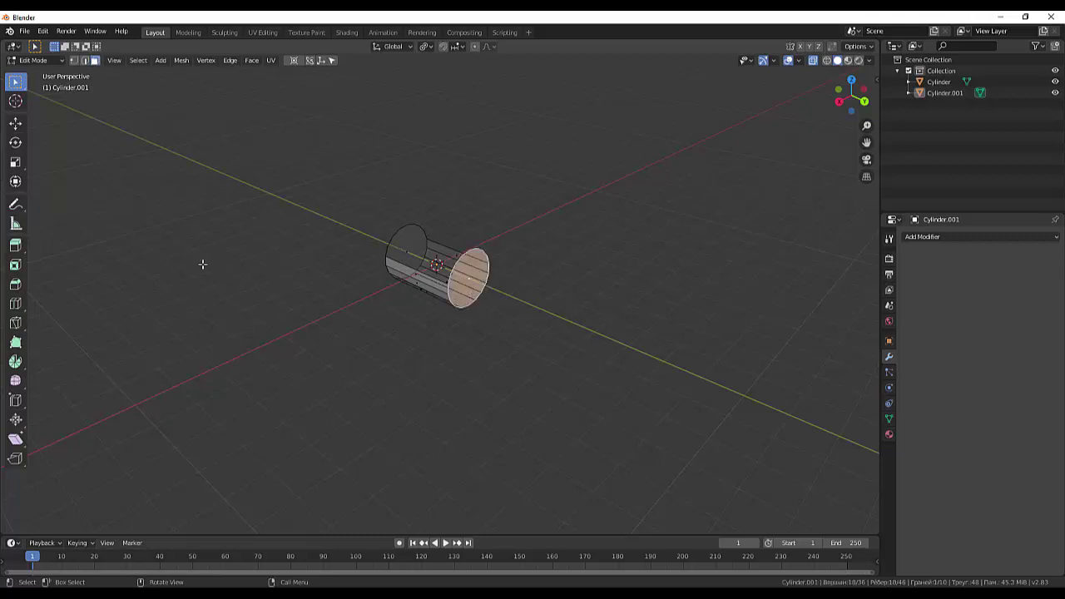
key("x")
left_click(145, 261)
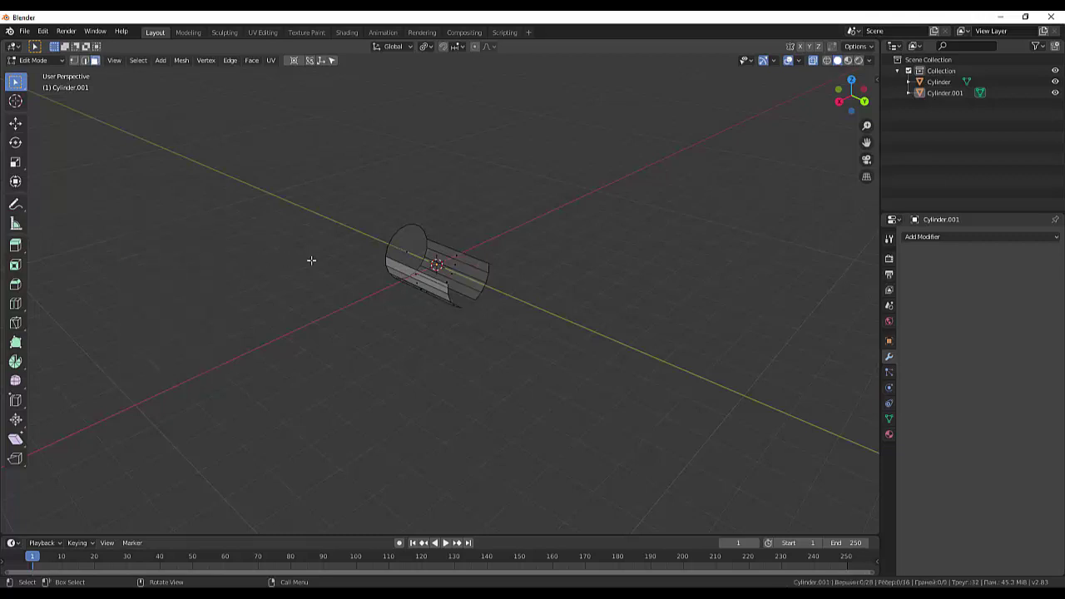
left_click(394, 243)
key("x")
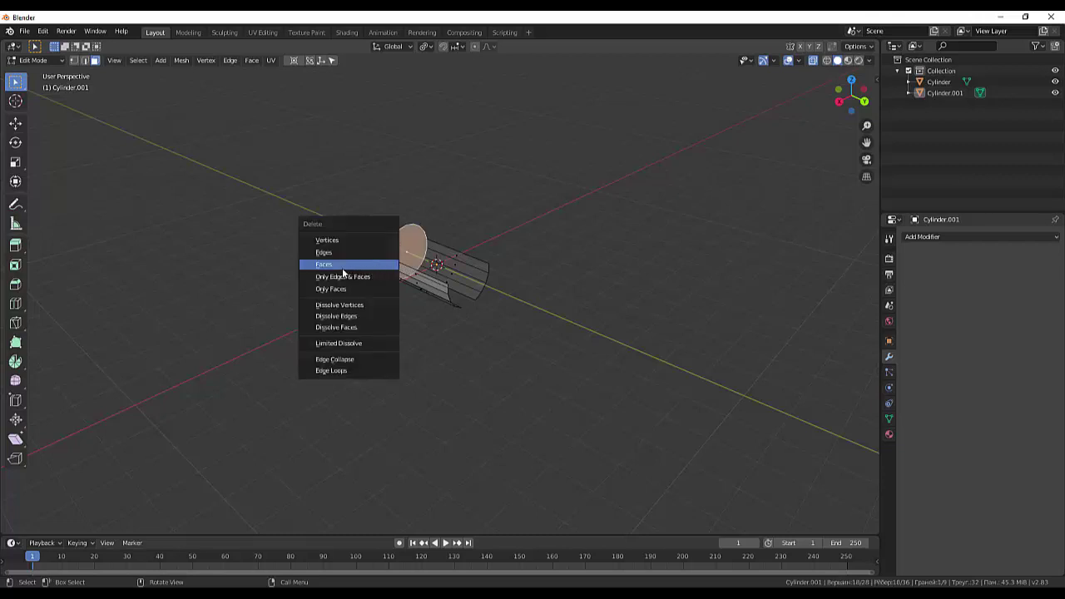
left_click(337, 268)
mouse_move(499, 361)
middle_mouse_down()
mouse_move(692, 304)
mouse_move(679, 317)
mouse_move(526, 302)
mouse_move(755, 117)
middle_mouse_up()
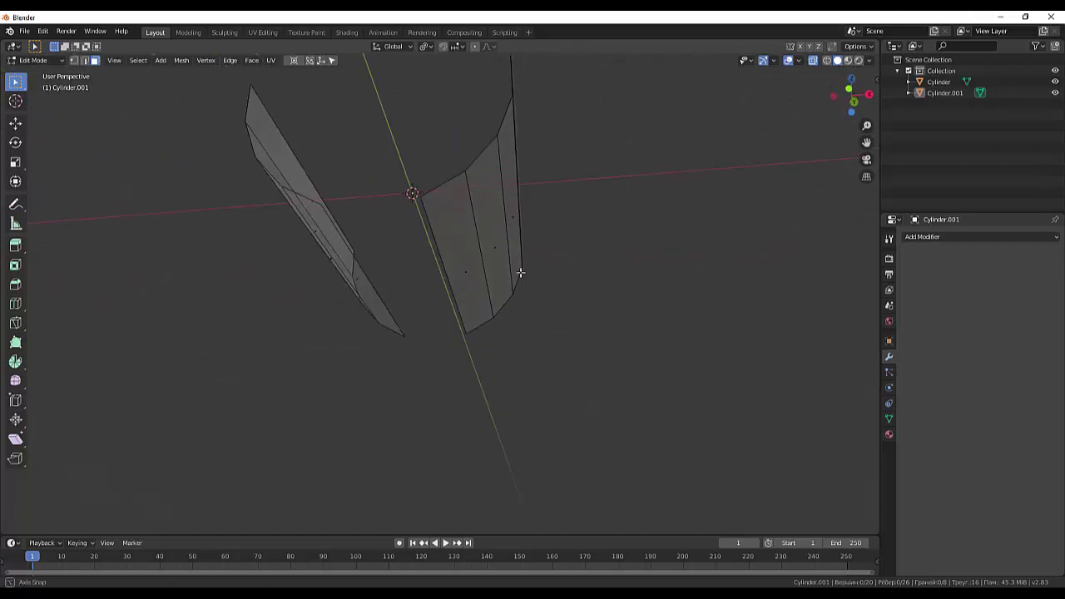
Step: Turn off X-ray and fill a face between edges of the two hull pieces
left_click(812, 61)
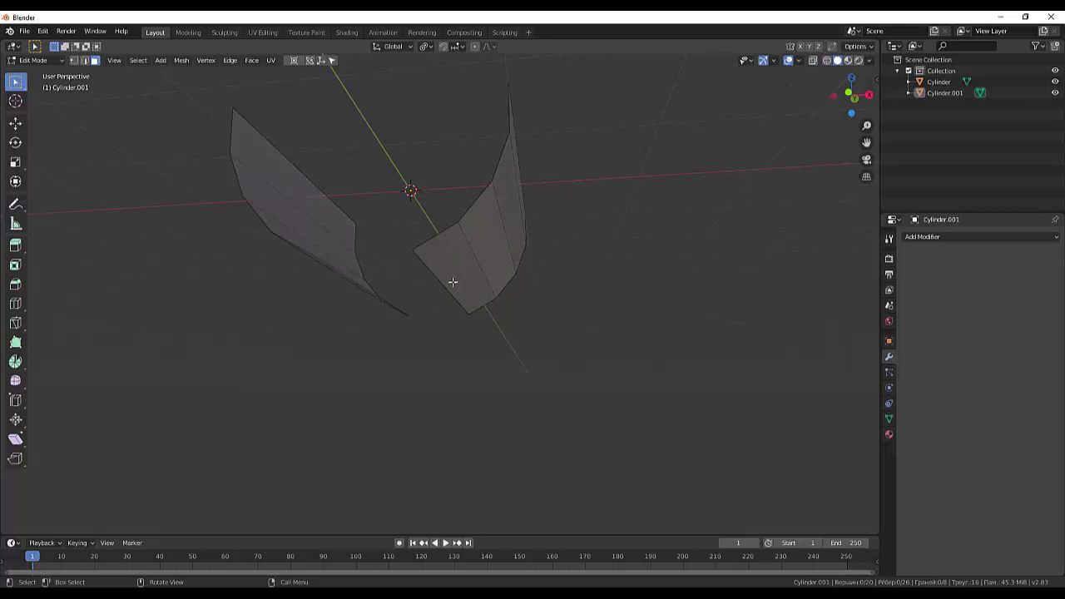
left_click(84, 60)
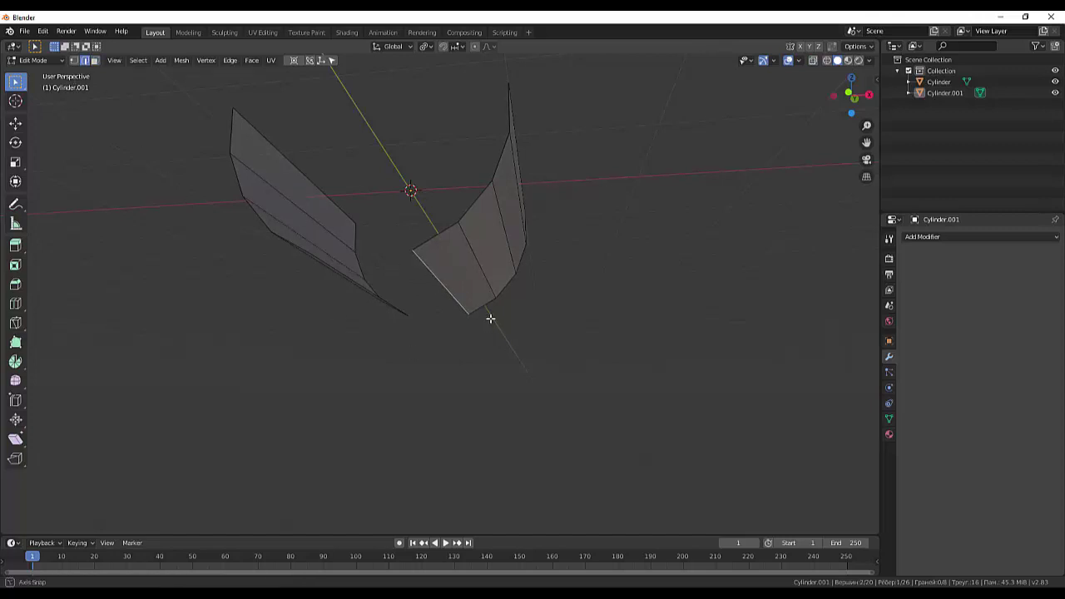
mouse_move(487, 316)
middle_mouse_down()
mouse_move(471, 292)
mouse_move(387, 314)
middle_mouse_up()
left_click(390, 311, "shift")
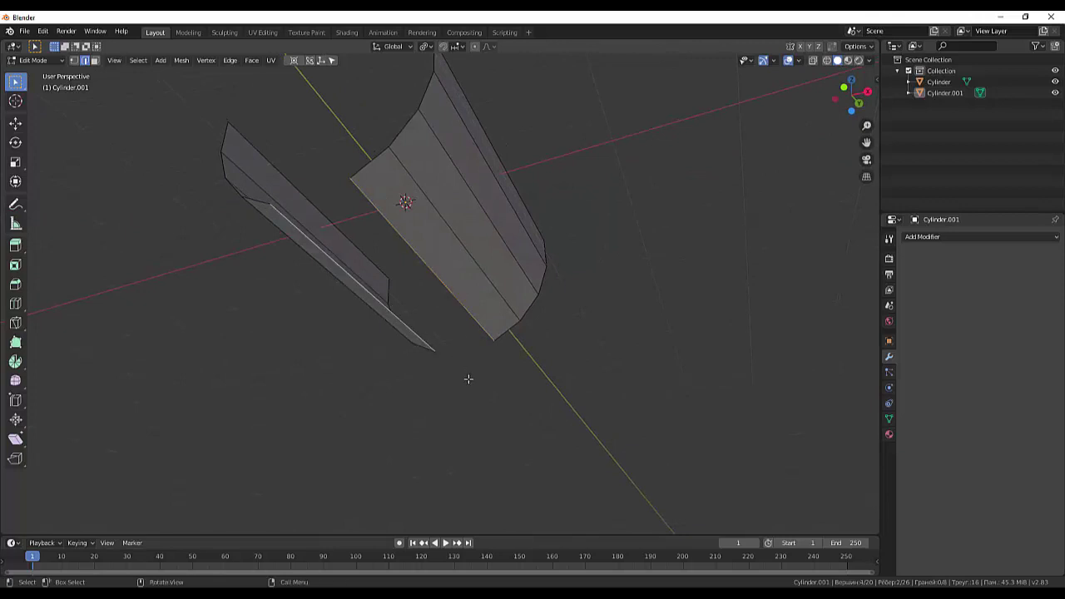
key("f")
left_click(542, 340)
mouse_move(541, 341)
middle_mouse_down()
mouse_move(559, 344)
mouse_move(564, 367)
mouse_move(589, 369)
mouse_move(537, 364)
middle_mouse_up()
left_click(468, 207)
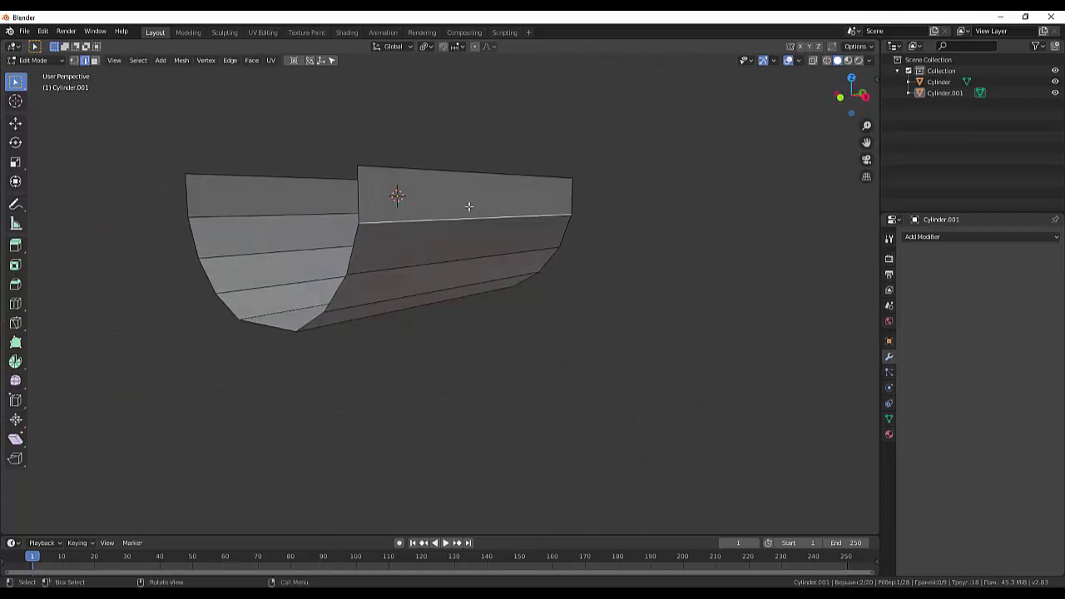
Step: Delete the upper-left and upper-right side faces to open the trough
left_click(95, 59)
left_click(476, 196)
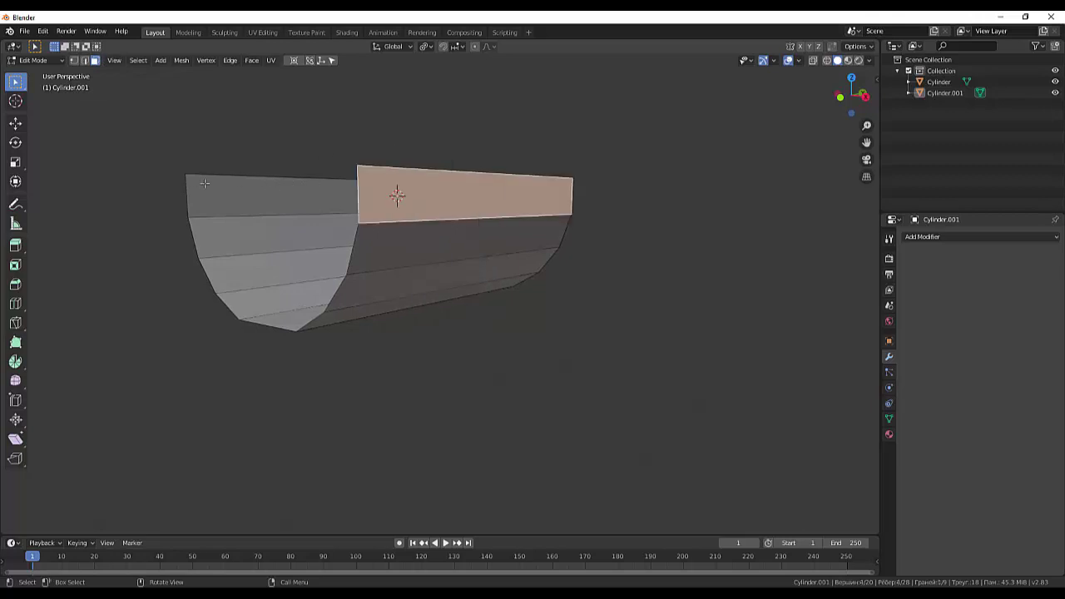
left_click(267, 197)
key("x")
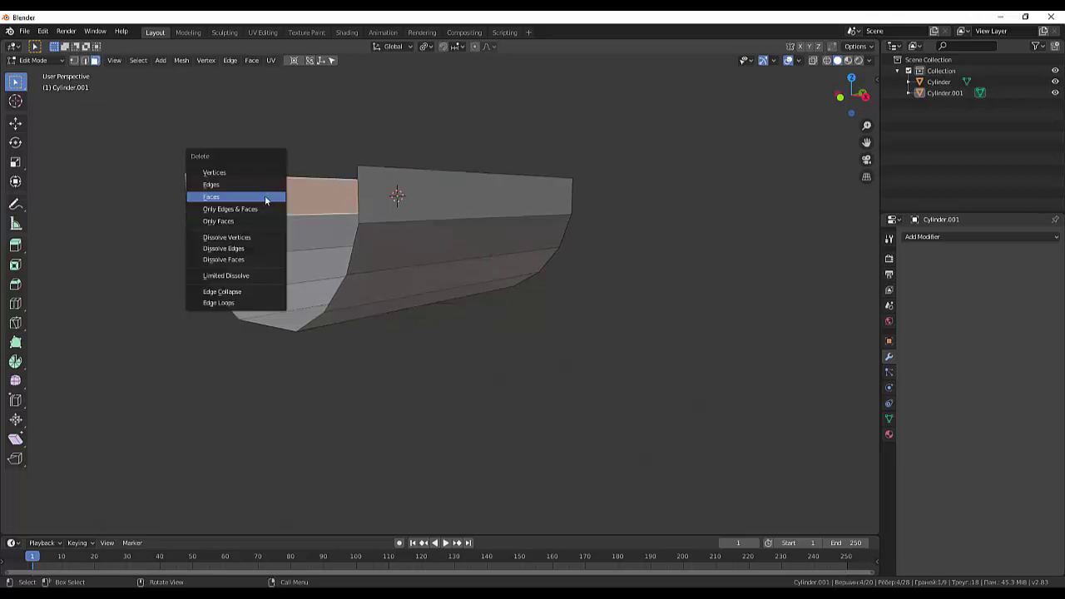
left_click(243, 197)
left_click(397, 195)
key("x")
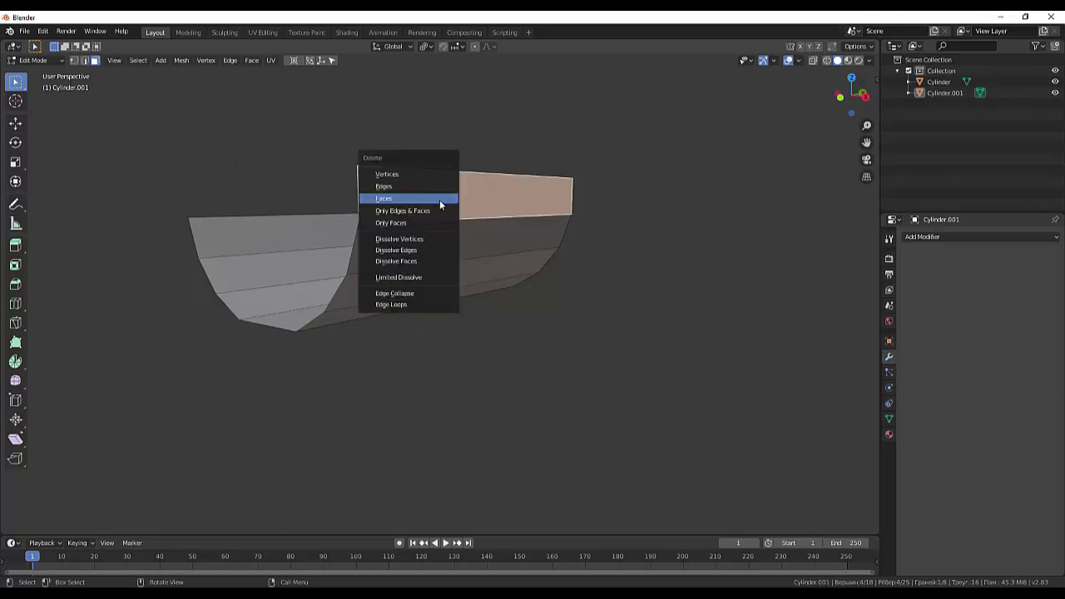
left_click(412, 204)
mouse_move(568, 310)
middle_mouse_down()
mouse_move(494, 370)
mouse_move(411, 333)
mouse_move(517, 355)
middle_mouse_up()
scroll(517, 354, "down", 2)
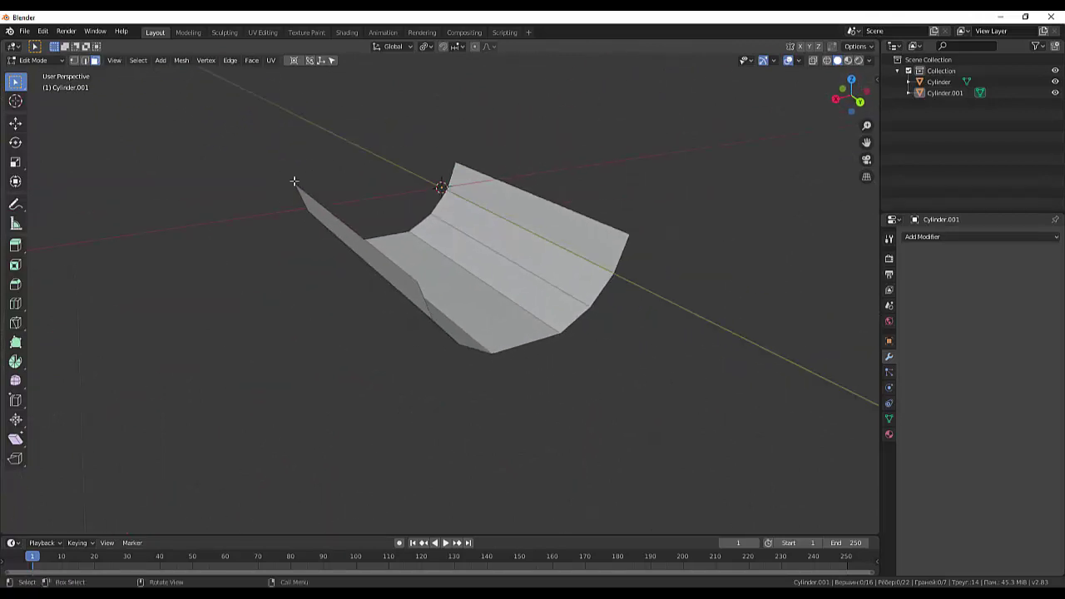
Step: Fill faces across the side gap and the tray's bottom between edge pairs
left_click(84, 60)
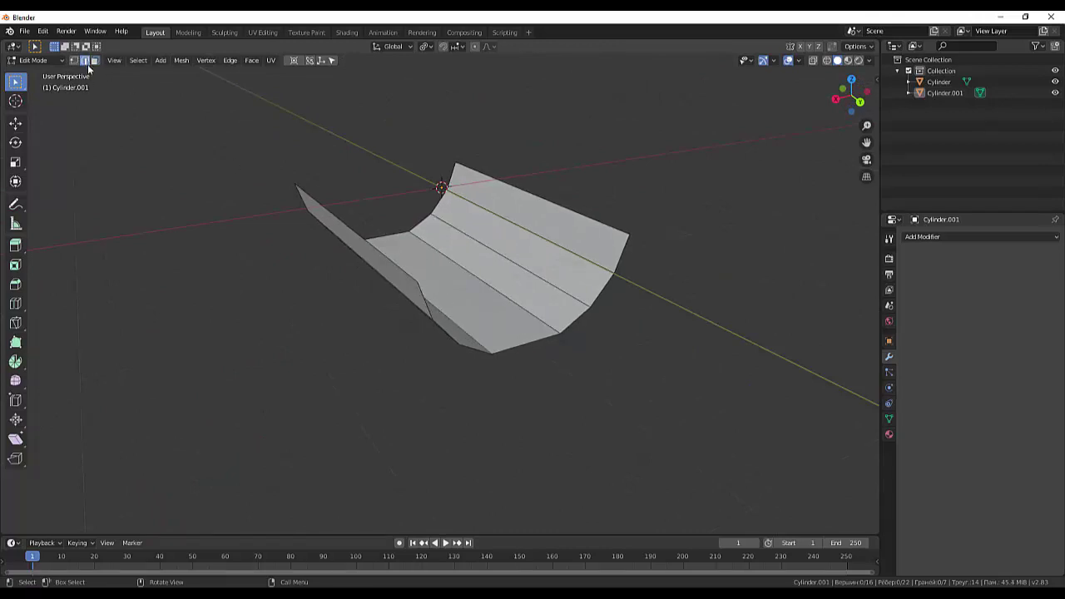
left_click(424, 300)
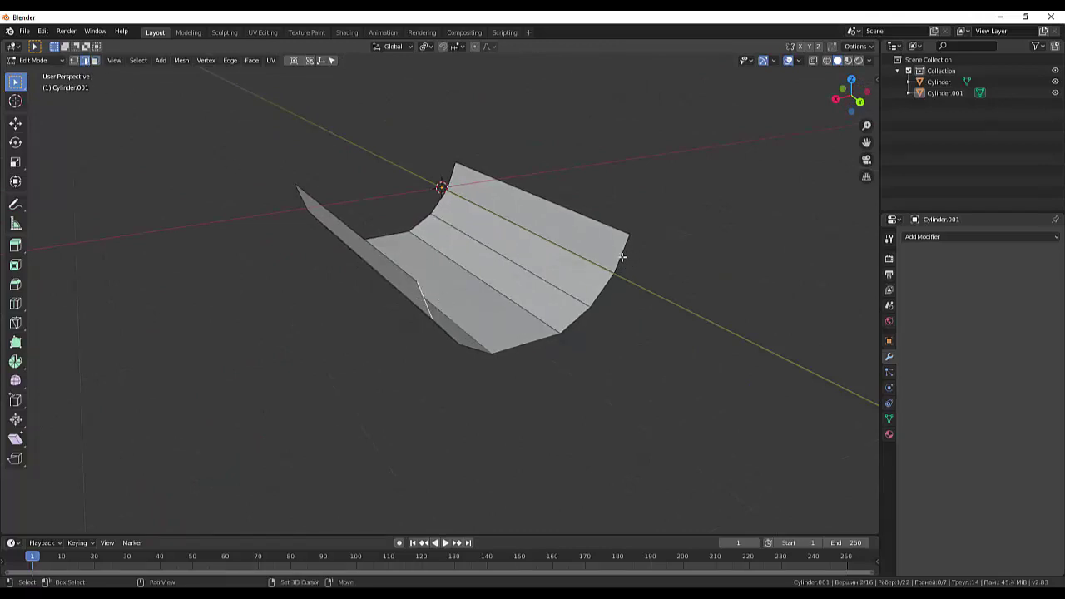
left_click(621, 259, "shift")
key("f")
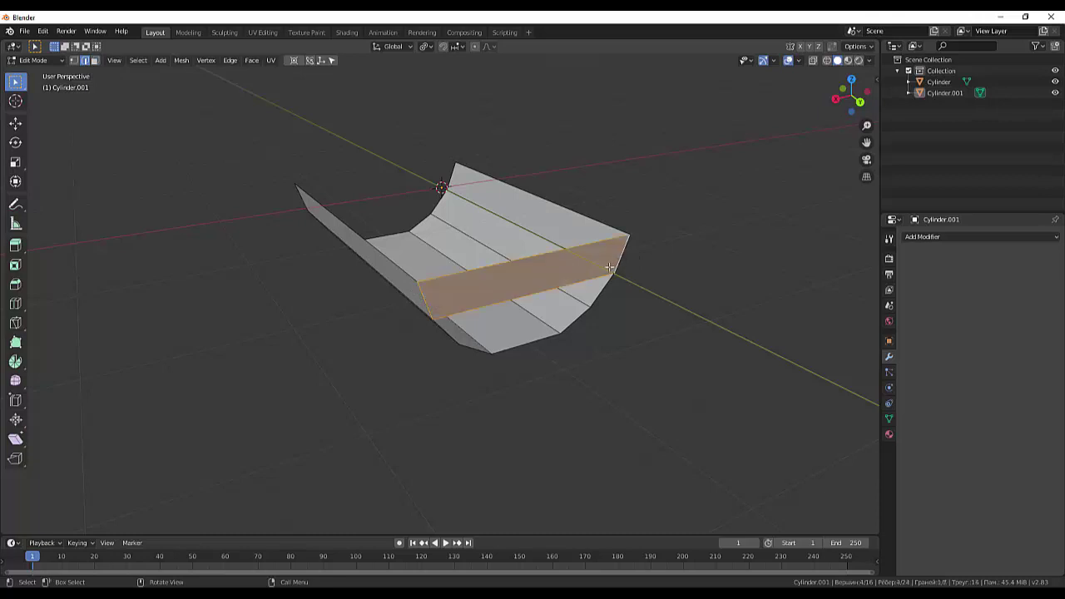
left_click(541, 321)
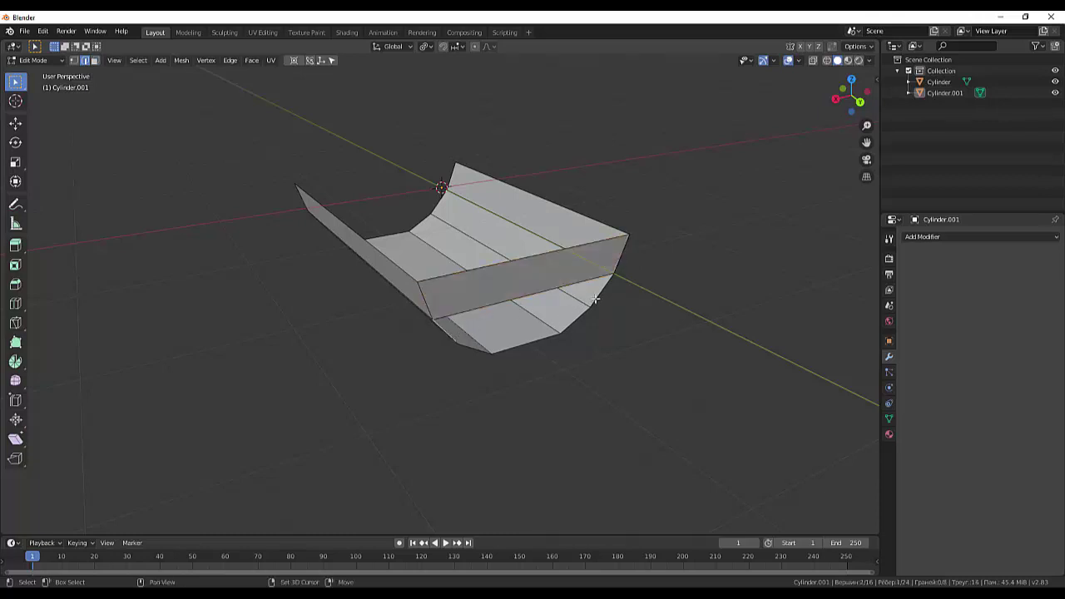
key("f")
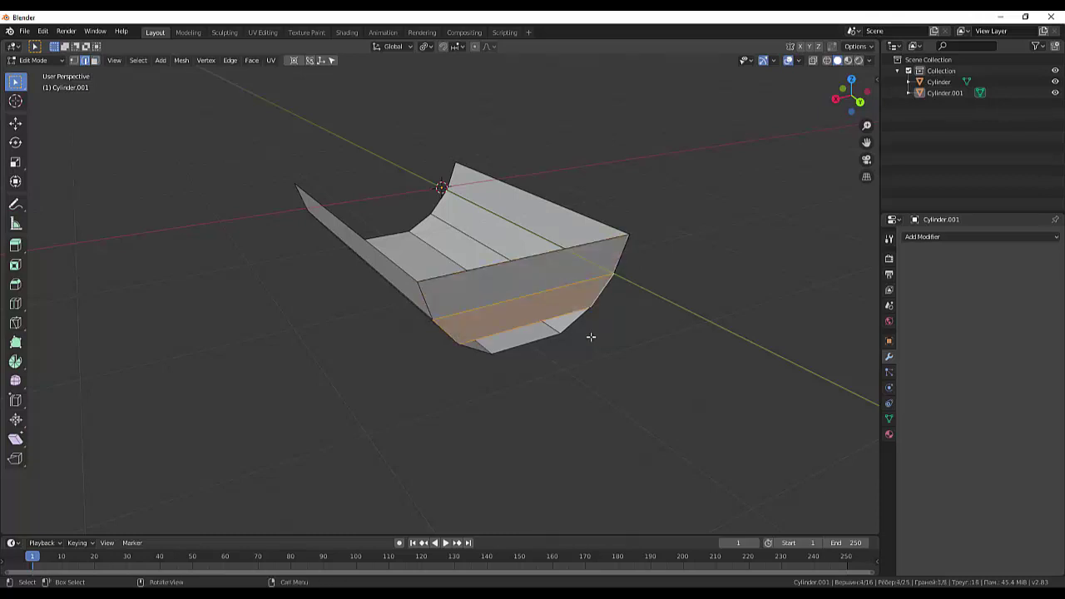
left_click(473, 350)
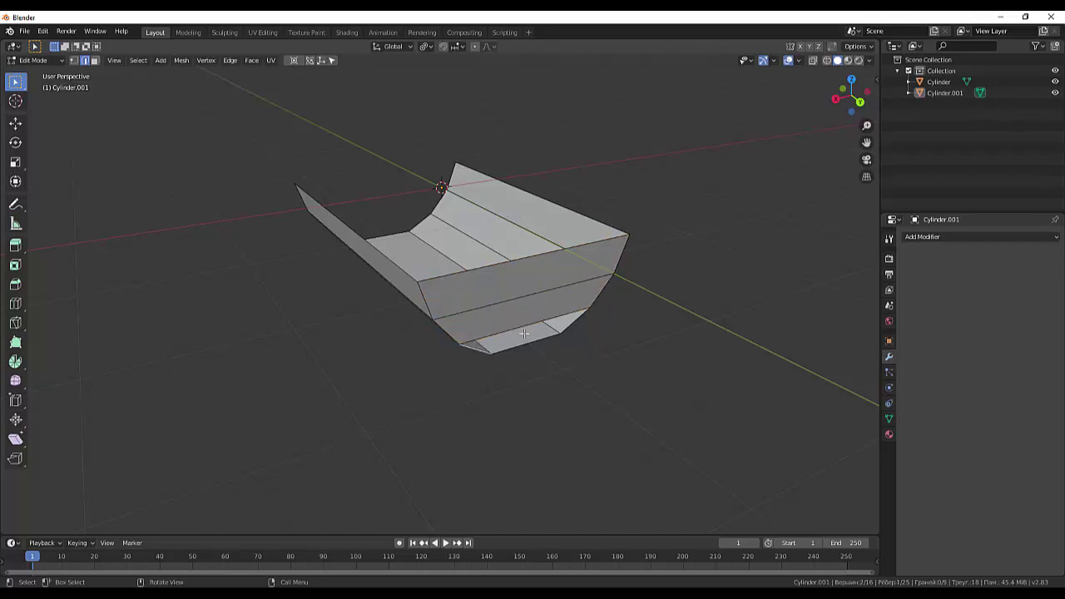
left_click(574, 326, "shift")
key("f")
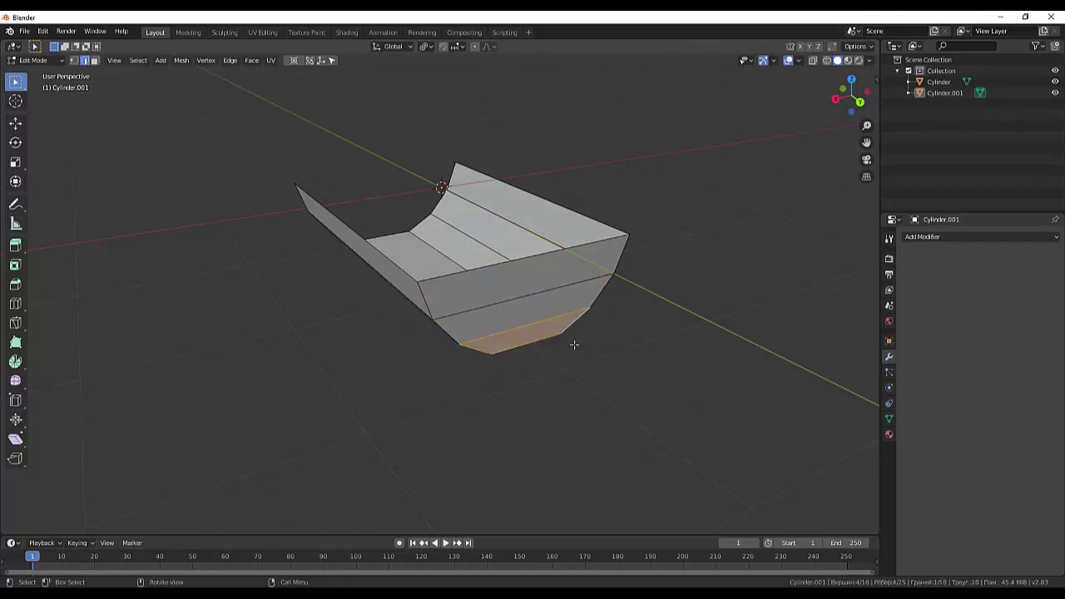
left_click(607, 407)
mouse_move(620, 401)
middle_mouse_down()
mouse_move(578, 378)
mouse_move(840, 374)
mouse_move(828, 379)
middle_mouse_up()
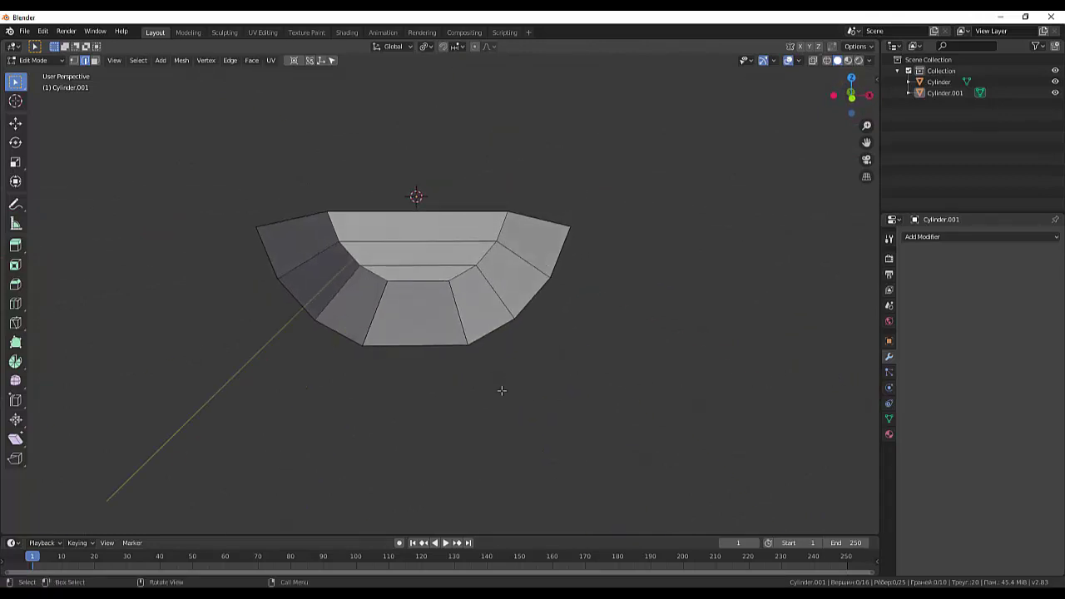
Step: Fill the tray's front end and lower band gaps, then select the whole mesh
left_click(442, 344)
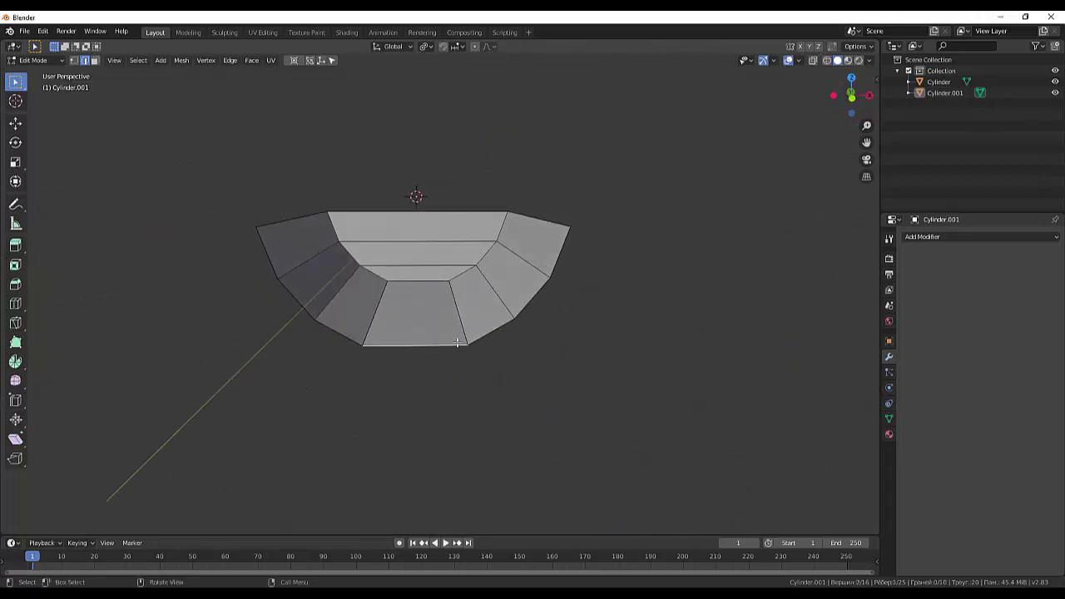
left_click(558, 251)
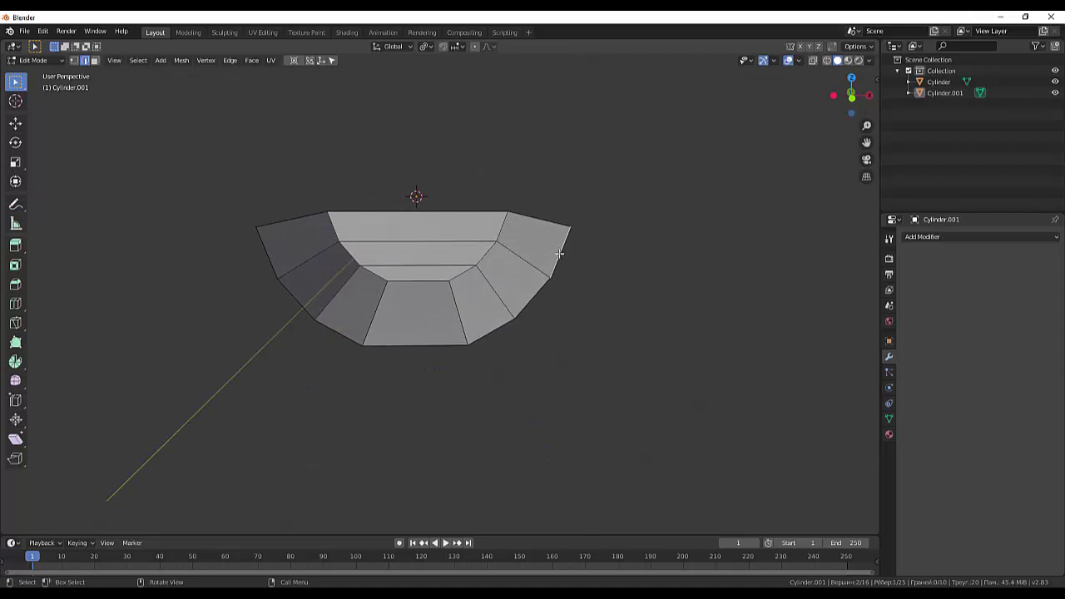
left_click(269, 260, "shift")
key("f")
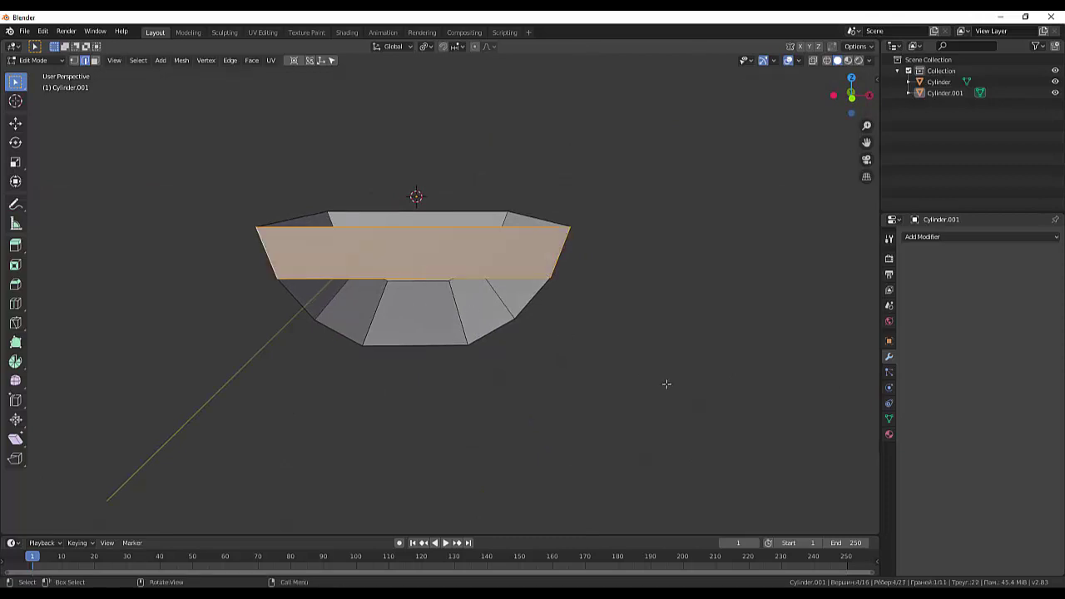
key("alt+a")
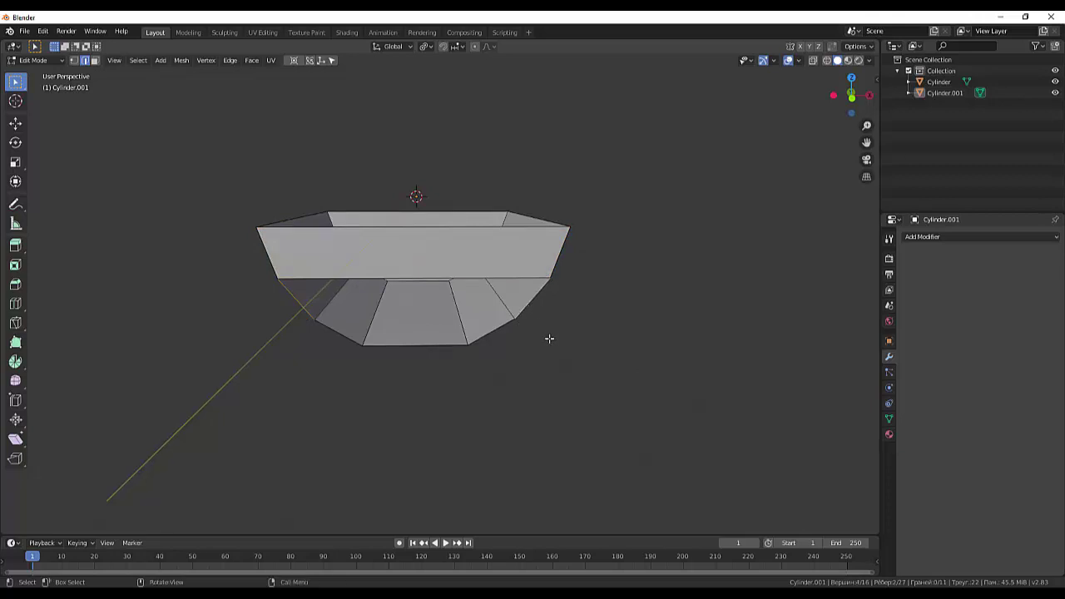
key("f")
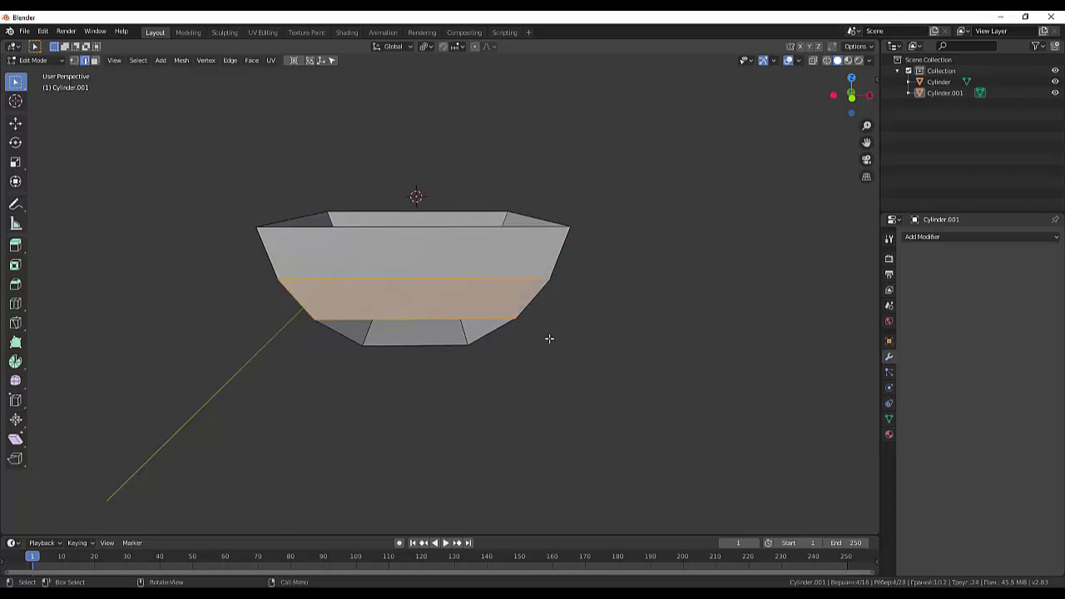
key("alt+a")
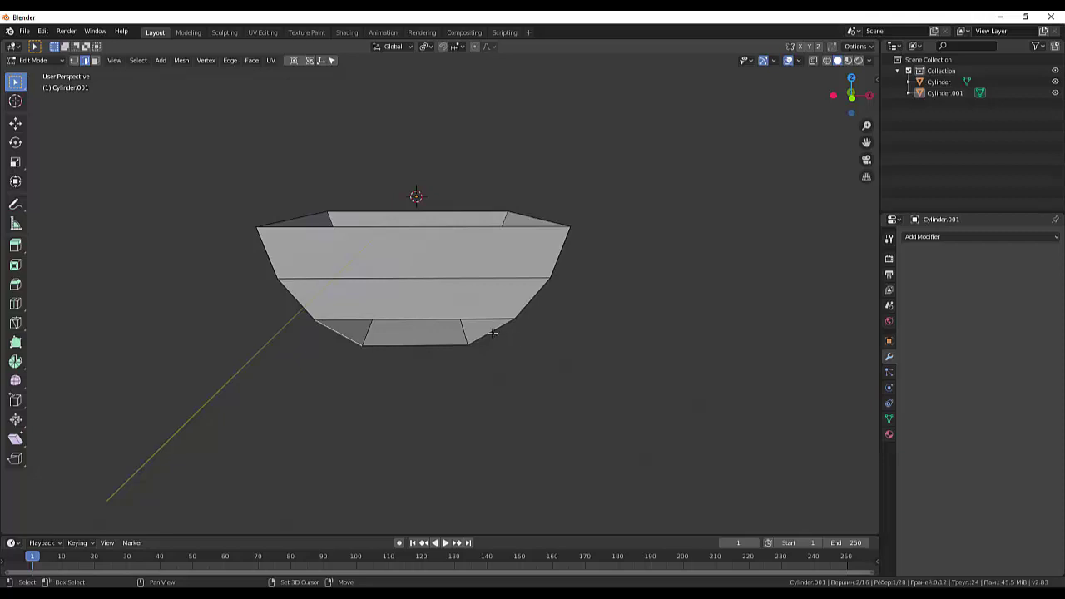
left_click(493, 333, "shift")
key("f")
key("alt+a")
mouse_move(640, 399)
middle_mouse_down()
mouse_move(673, 385)
mouse_move(634, 391)
mouse_move(645, 388)
middle_mouse_up()
mouse_move(104, 167)
left_mouse_down()
mouse_move(161, 242)
mouse_move(653, 432)
left_mouse_up()
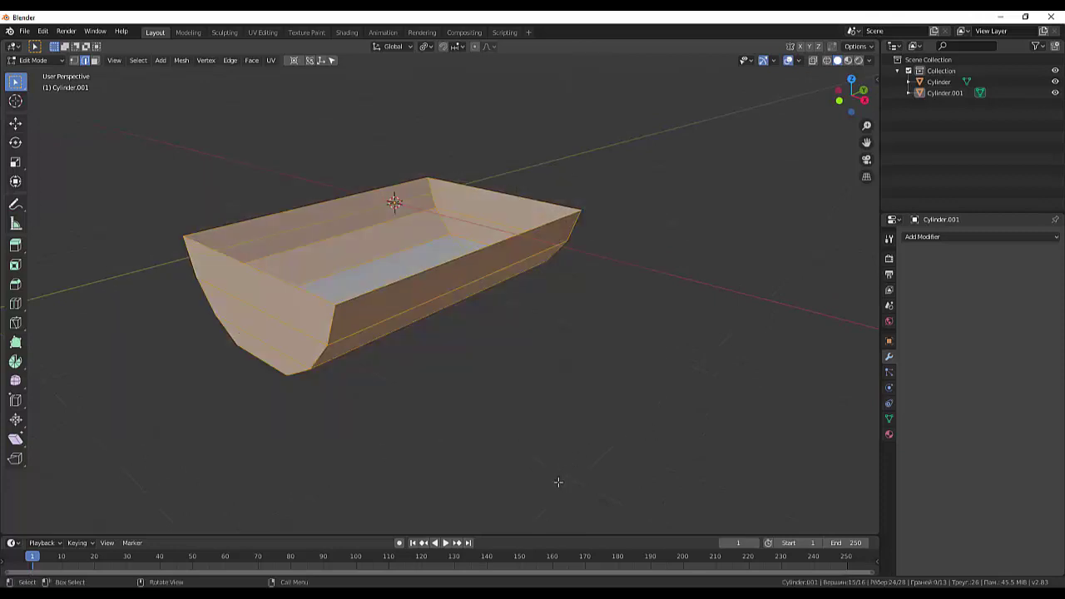
Step: Merge the tray's vertices by distance using a 0.01 m merge distance
key("m")
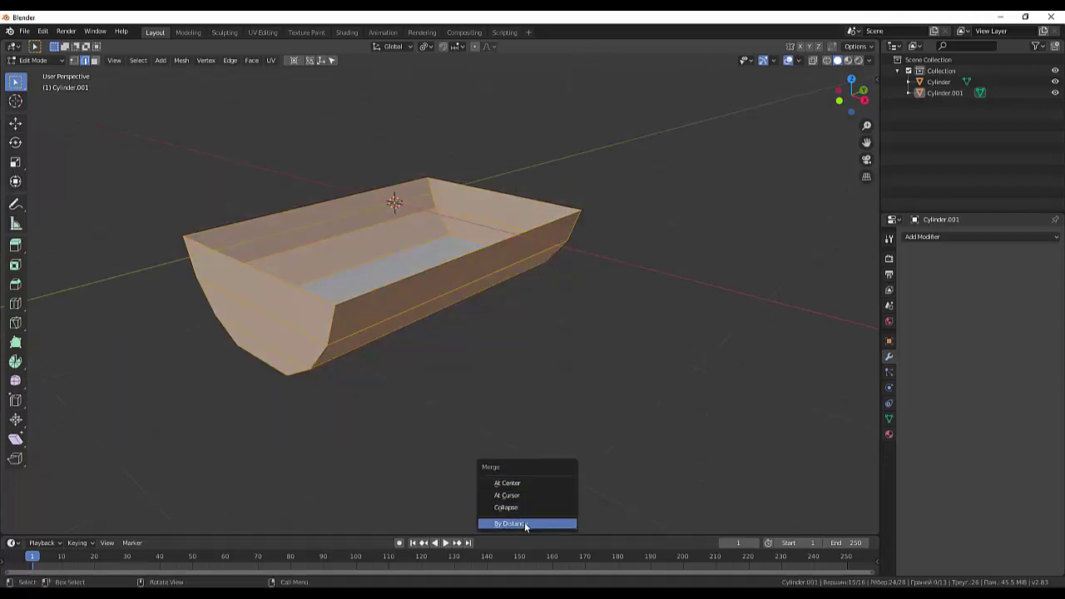
left_click(526, 522)
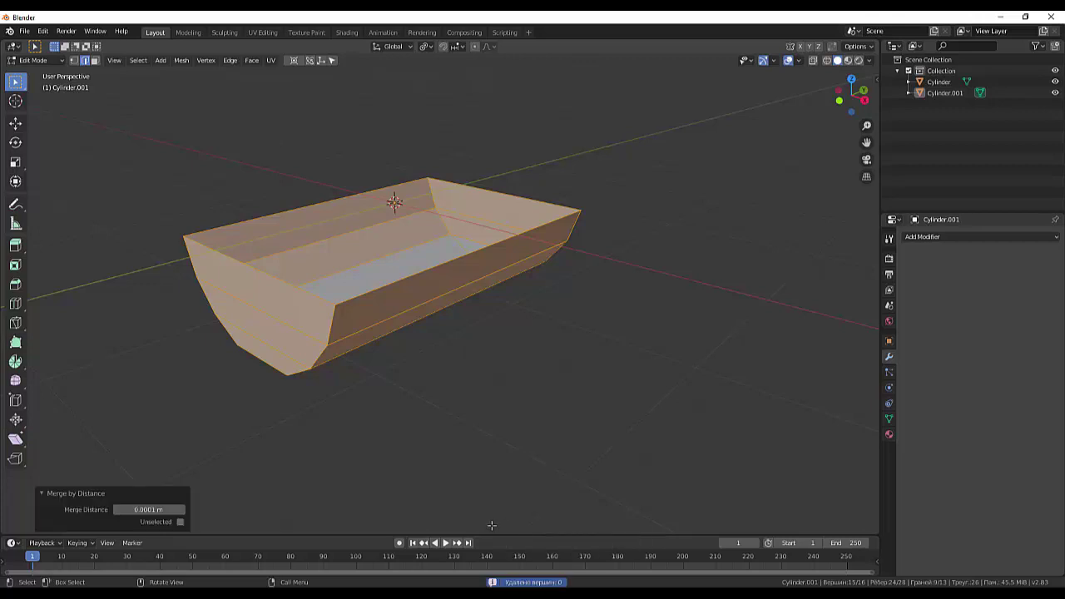
left_click(150, 510)
left_click(137, 509)
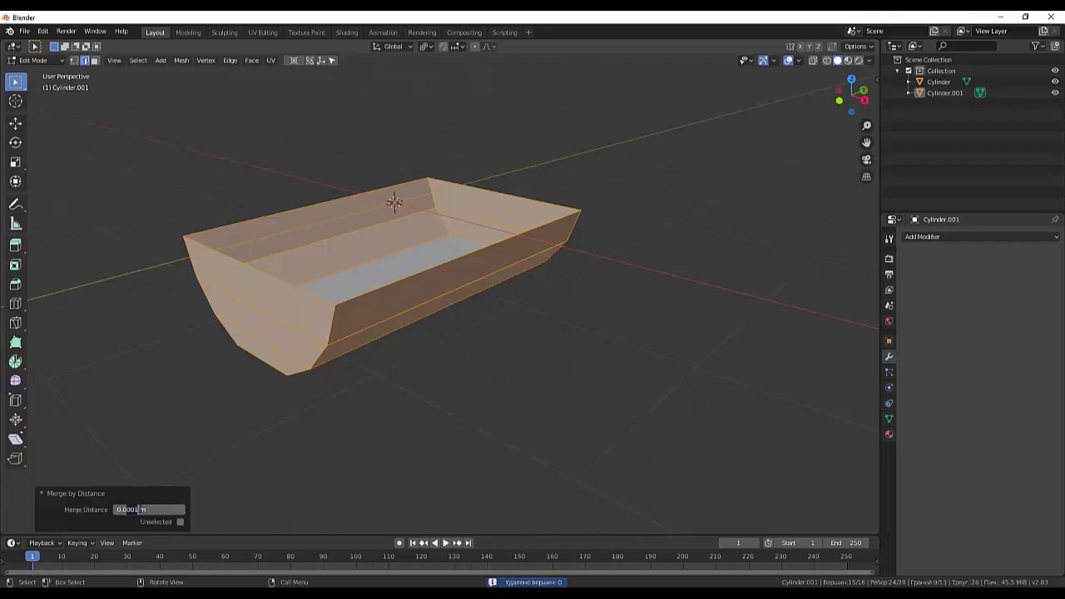
key("ctrl+a")
type("0.01")
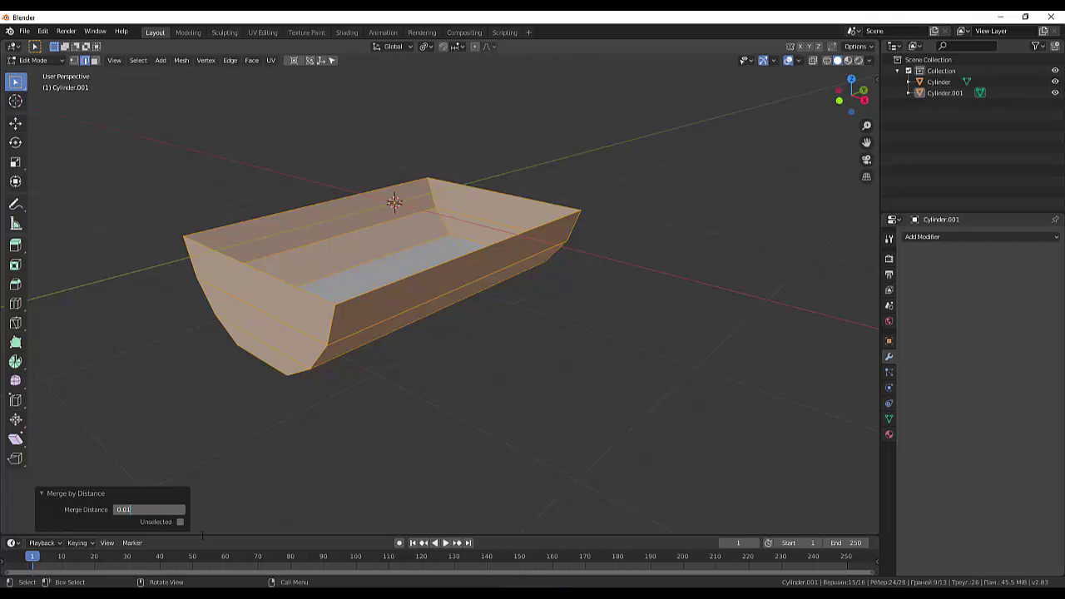
key("Return")
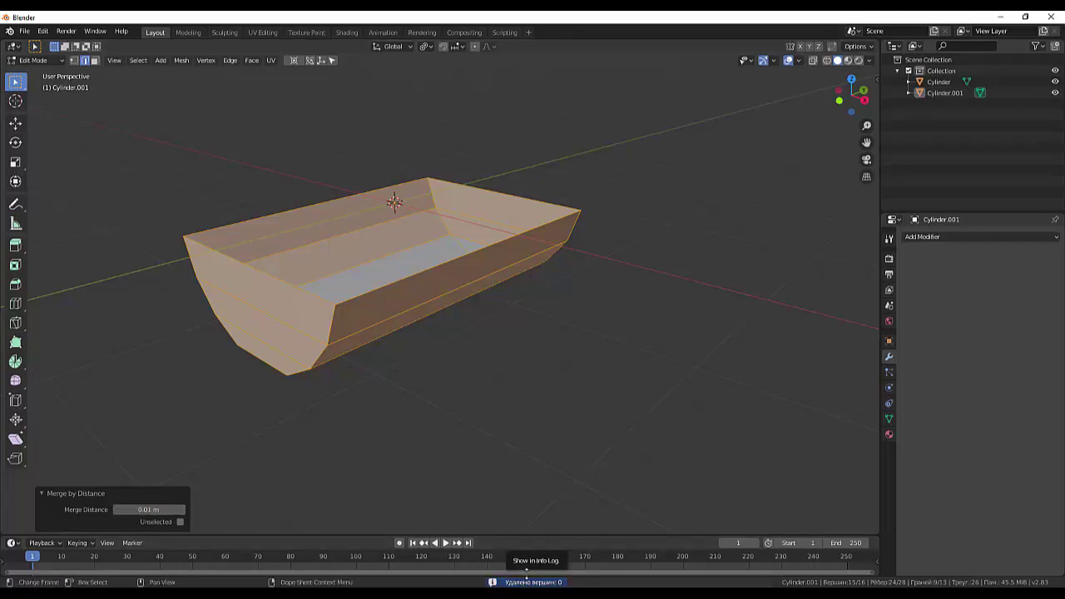
left_click(604, 384)
mouse_move(614, 341)
middle_mouse_down()
mouse_move(519, 376)
mouse_move(499, 329)
mouse_move(561, 400)
middle_mouse_up()
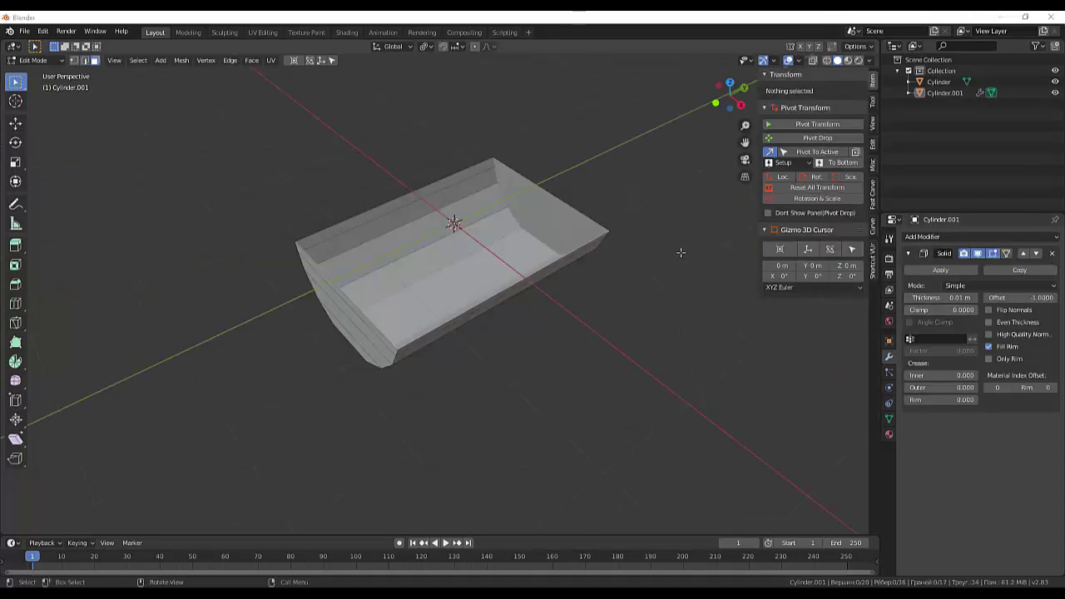
Step: Thicken the tray walls with Solidify and enable Even Thickness
scroll(676, 250, "up", 2)
scroll(670, 247, "up", 2)
scroll(669, 247, "down", 1)
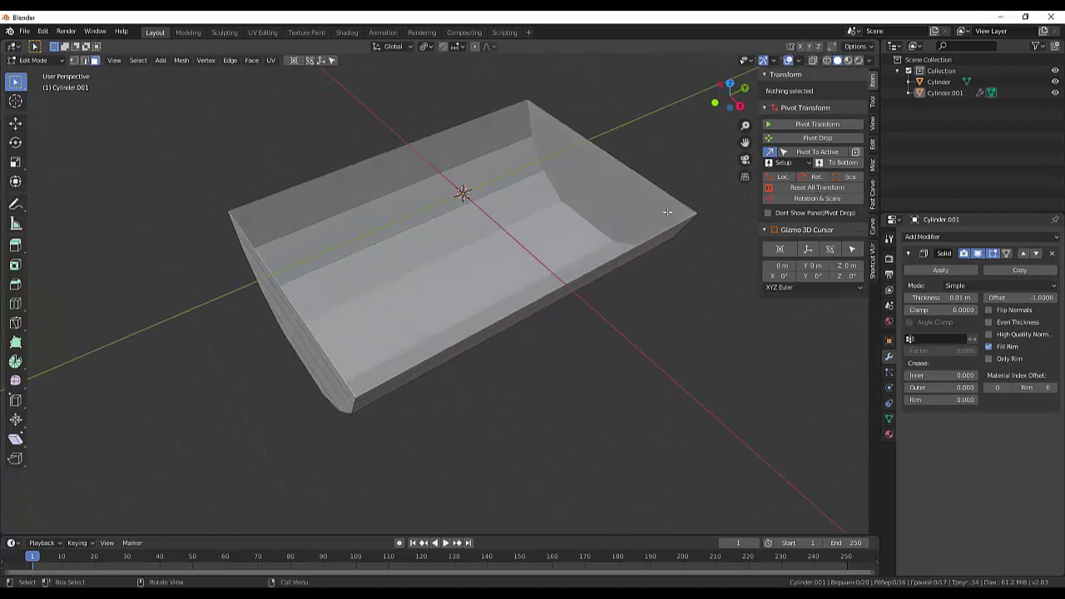
left_click_drag(940, 298, 969, 297)
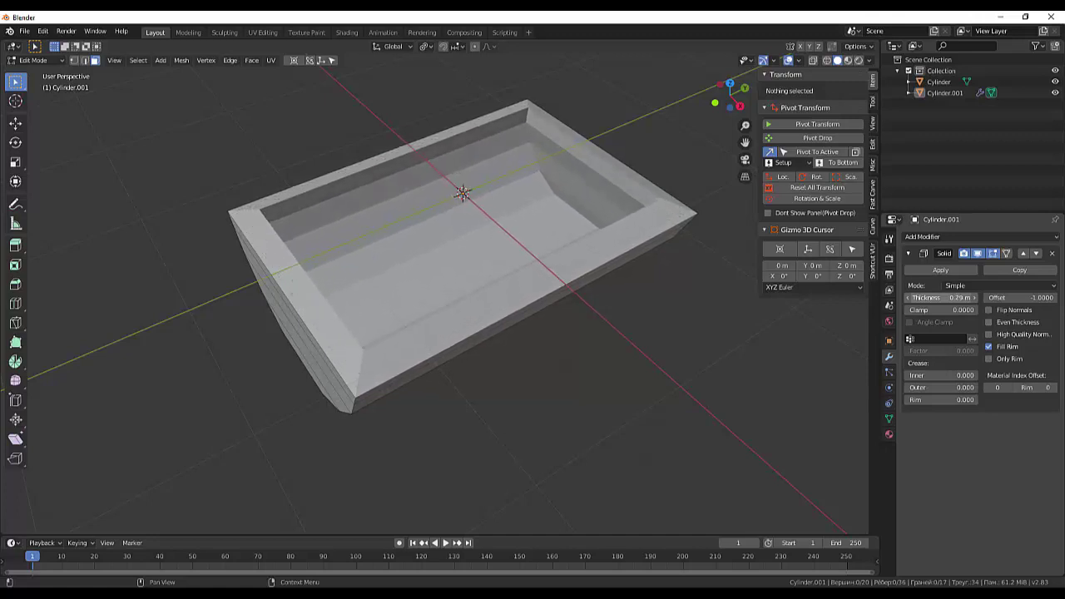
left_click_drag(970, 297, 972, 297)
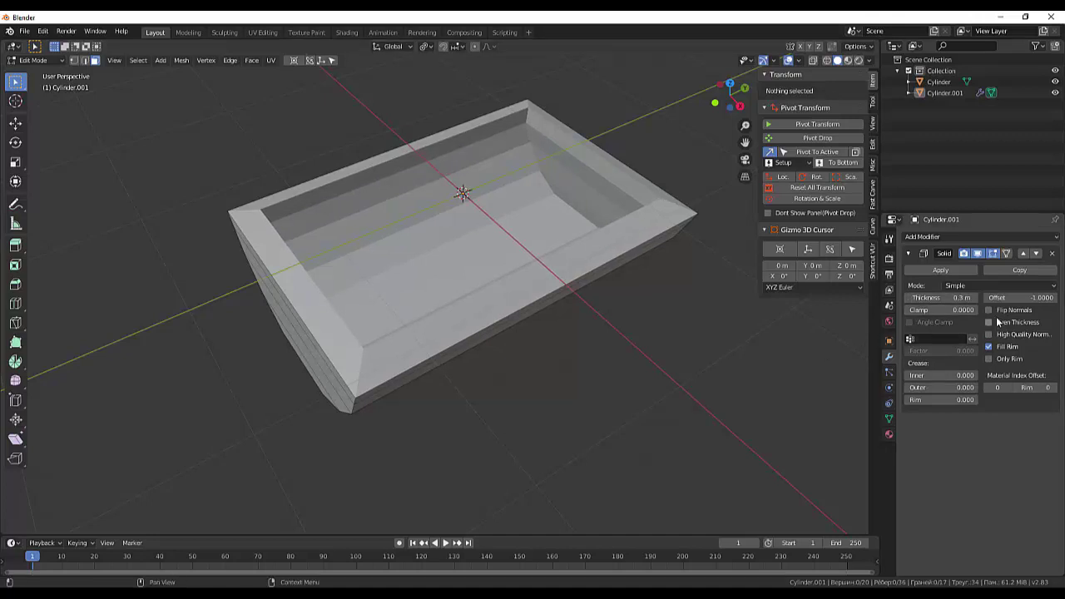
left_click(990, 322)
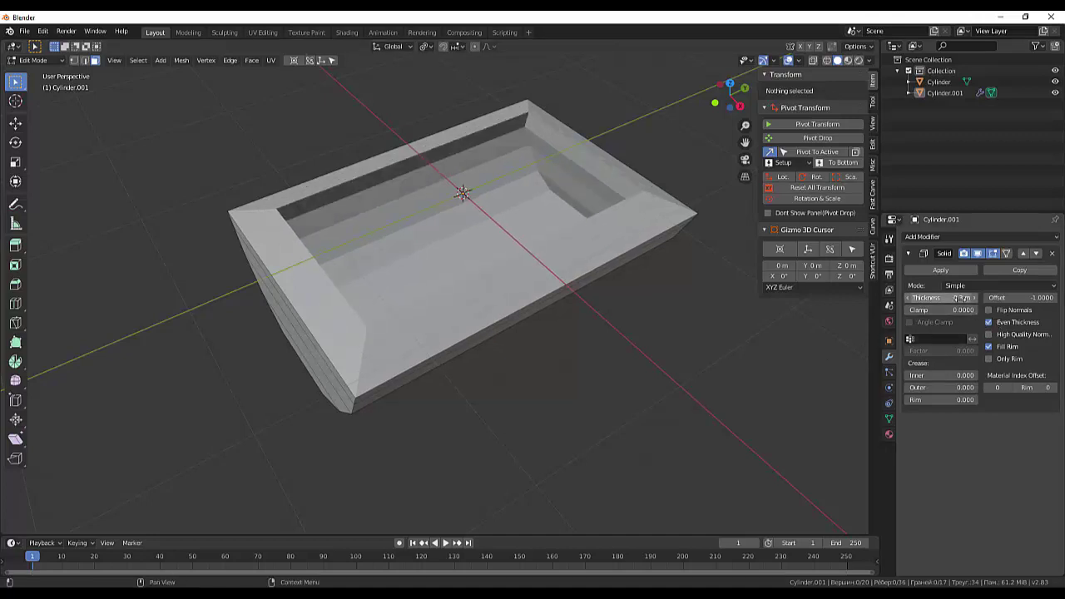
Step: Set the Solidify thickness to 0.16 m and attempt to apply it from Edit Mode
mouse_move(940, 298)
left_mouse_down()
mouse_move(953, 298)
mouse_move(911, 297)
left_mouse_up()
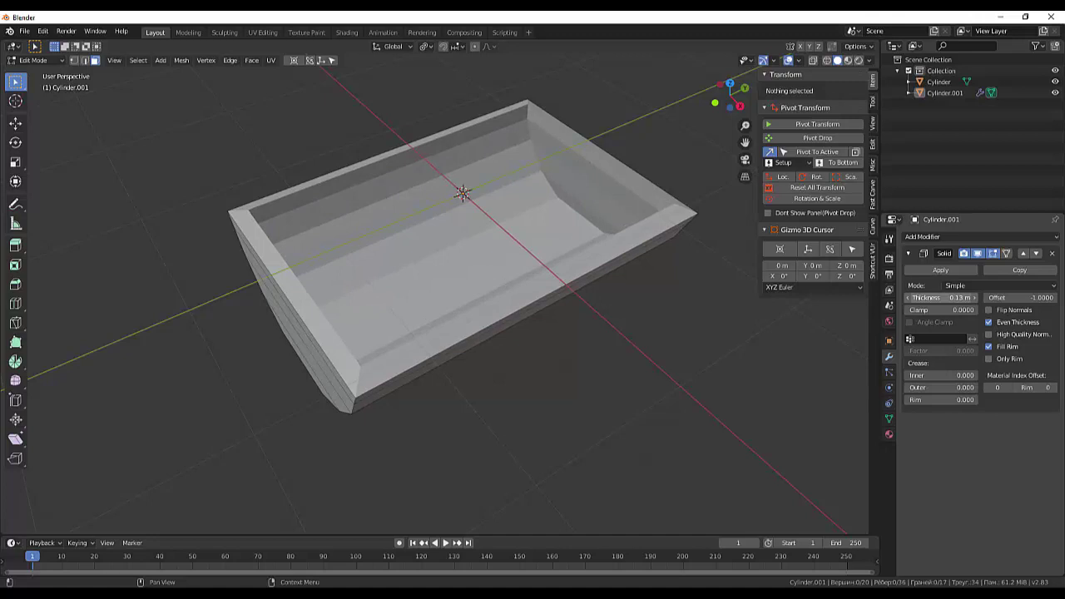
left_click_drag(912, 298, 911, 298)
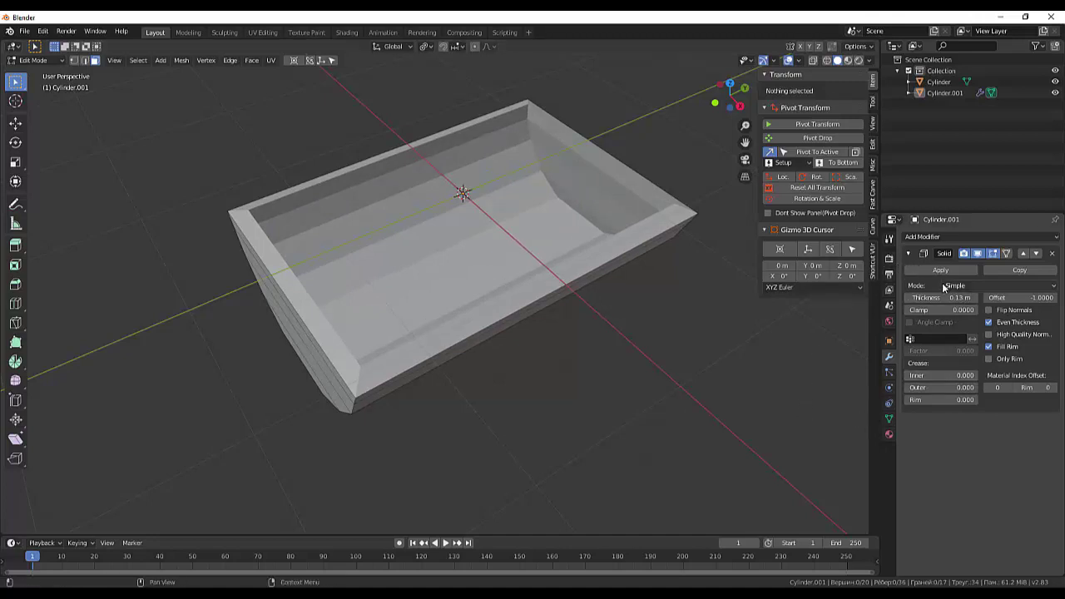
left_click_drag(941, 298, 944, 298)
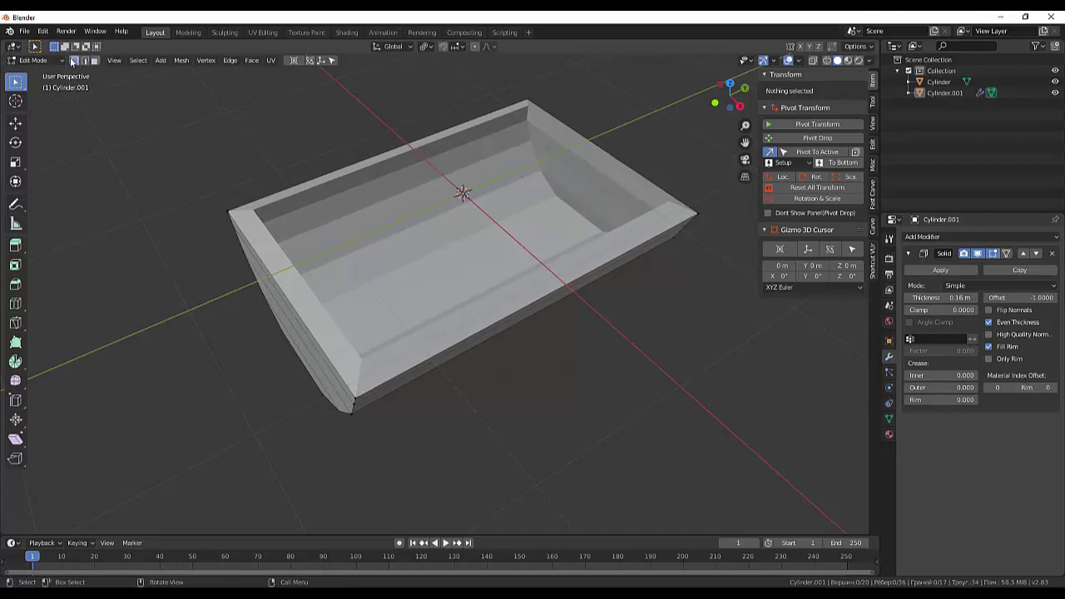
left_click(73, 63)
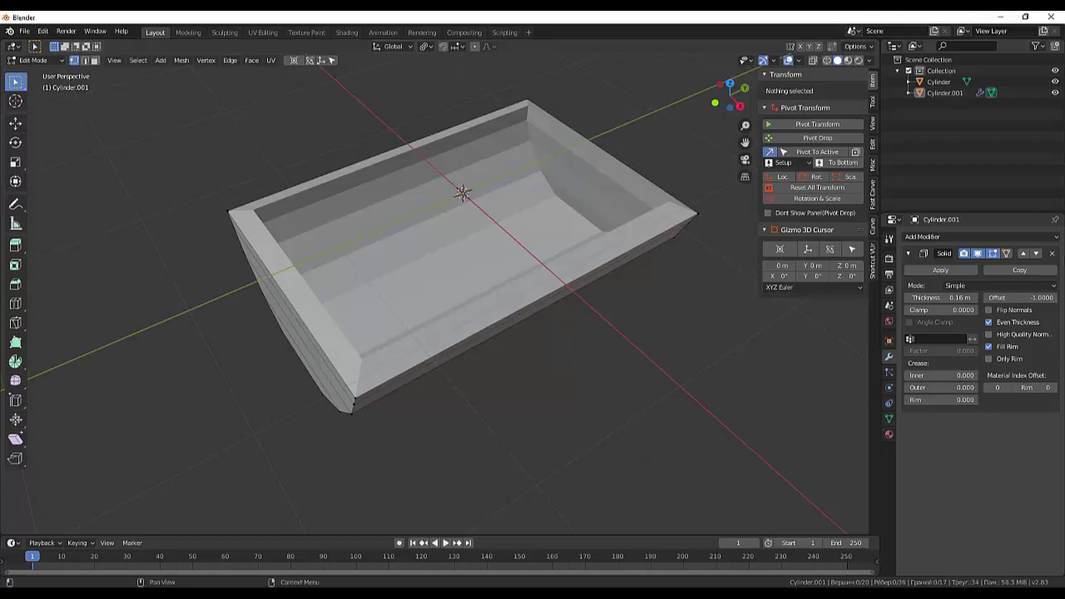
left_click(940, 273)
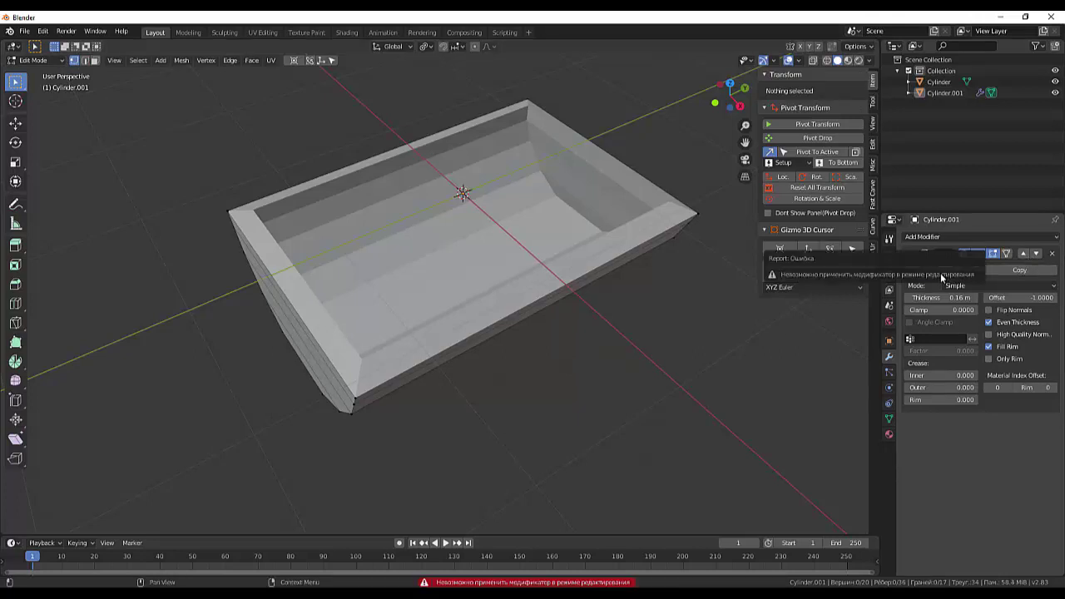
Step: Apply the Solidify modifier in Object Mode, then re-enter Edit Mode in right view
left_click(27, 63)
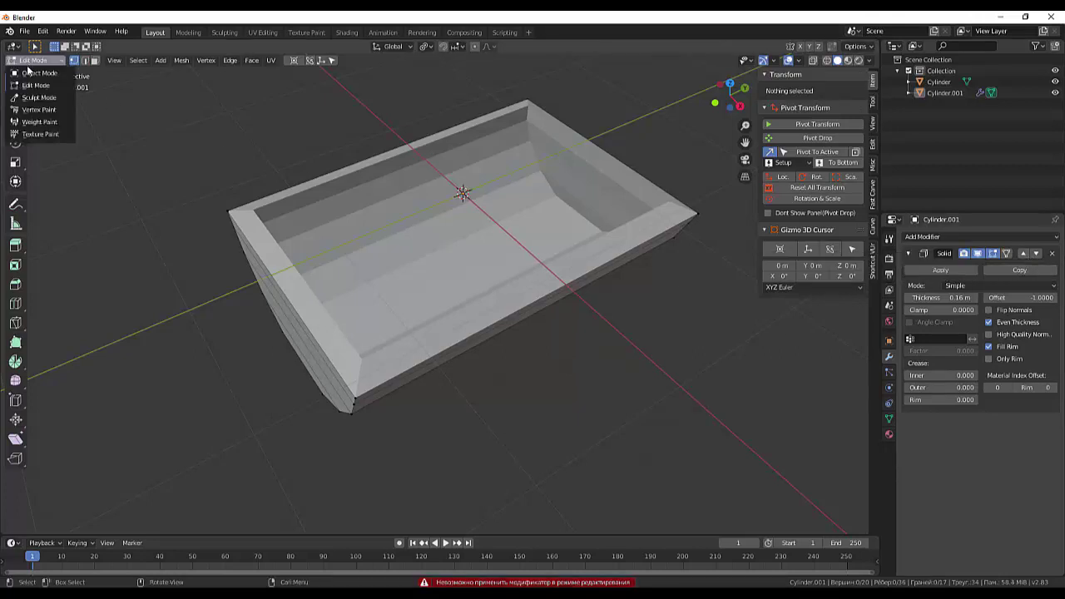
left_click(34, 76)
left_click(939, 271)
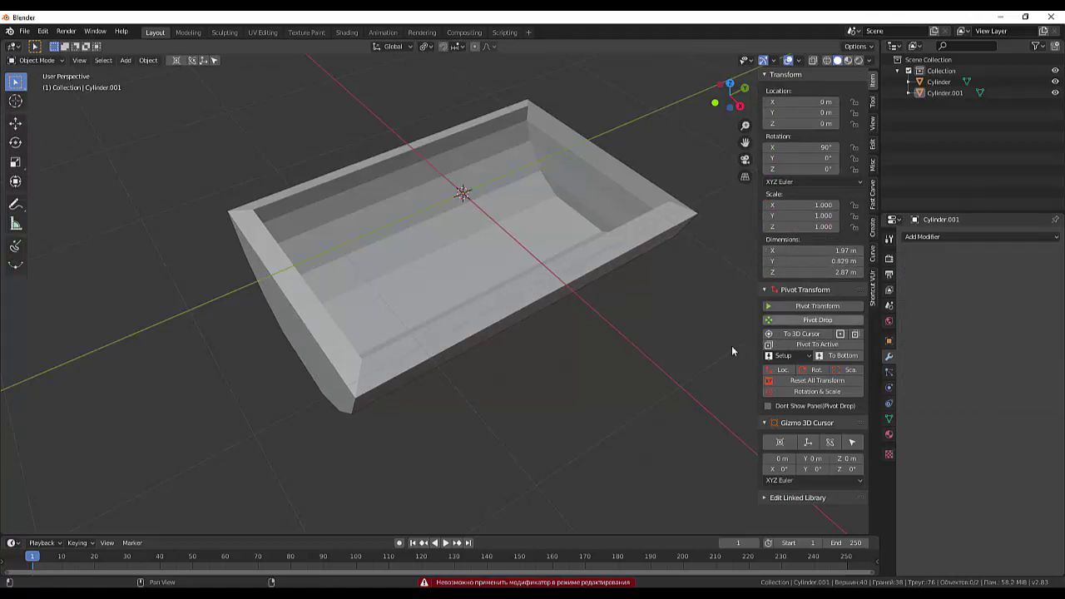
key("KP_3")
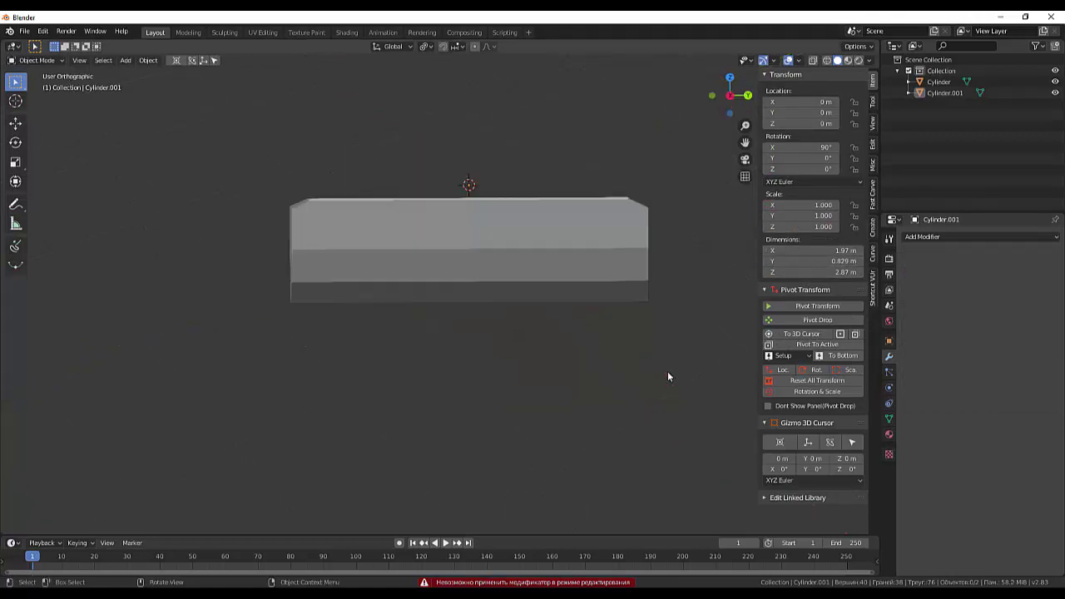
left_click(26, 62)
left_click(33, 85)
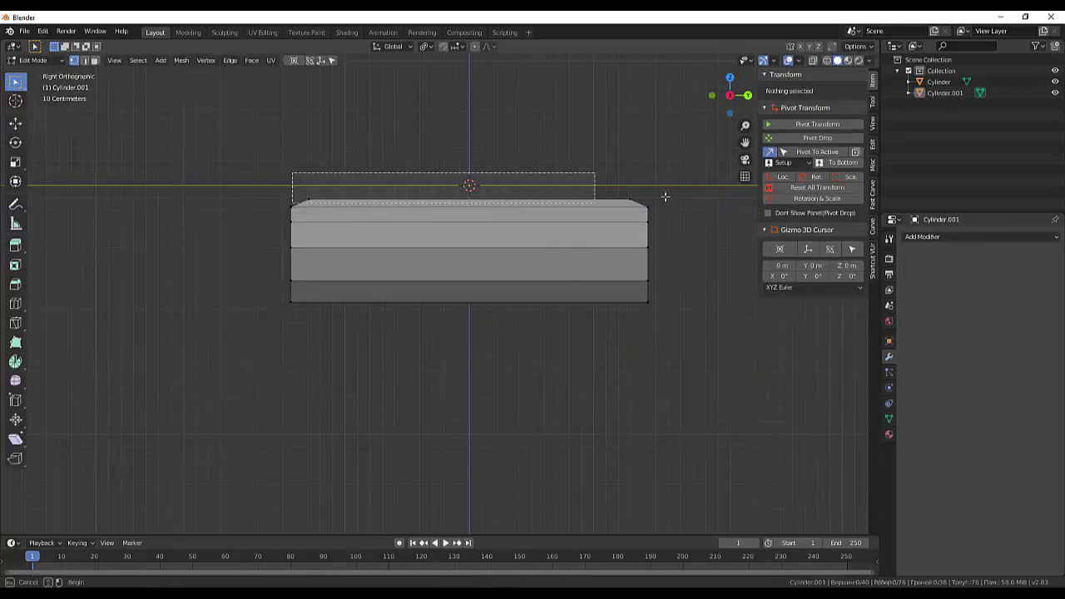
Step: Select the tray's top-edge vertices, turning on X-ray to include the hidden ones
left_click_drag(298, 181, 689, 206)
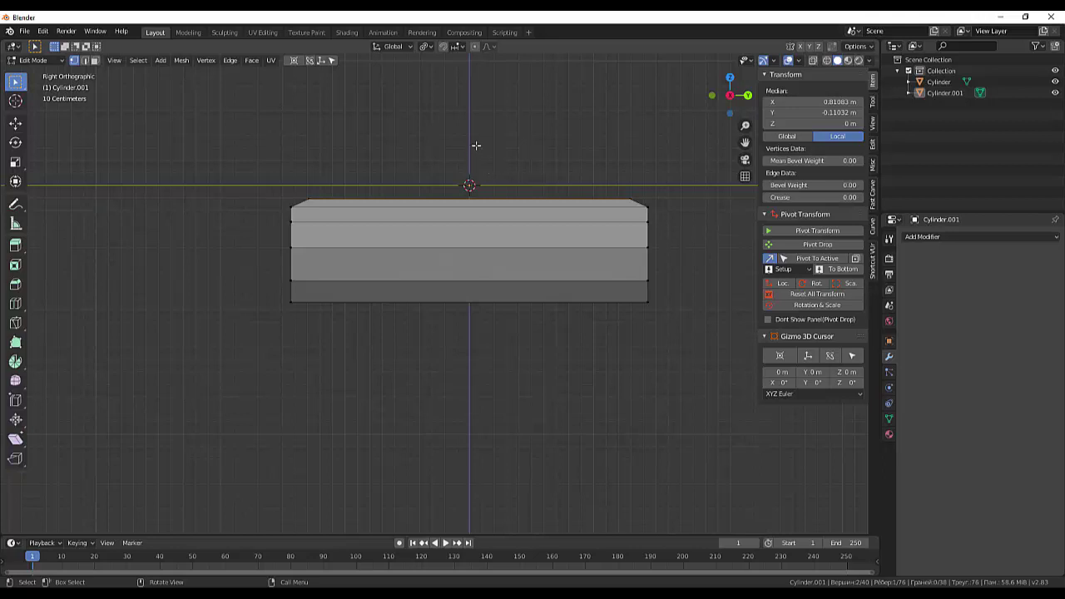
key("g")
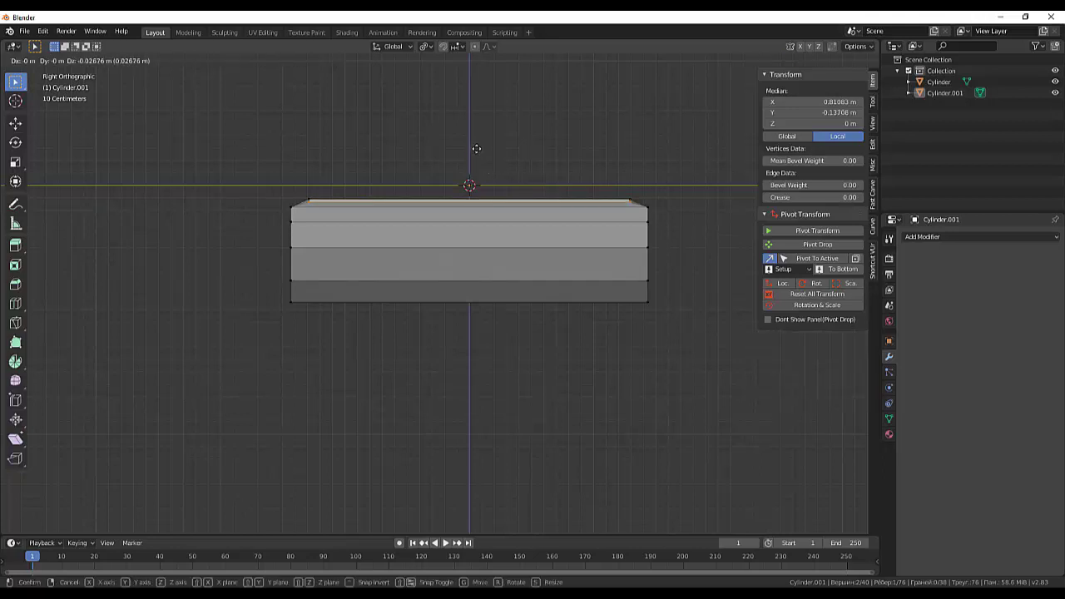
left_click(477, 148)
key("alt+z")
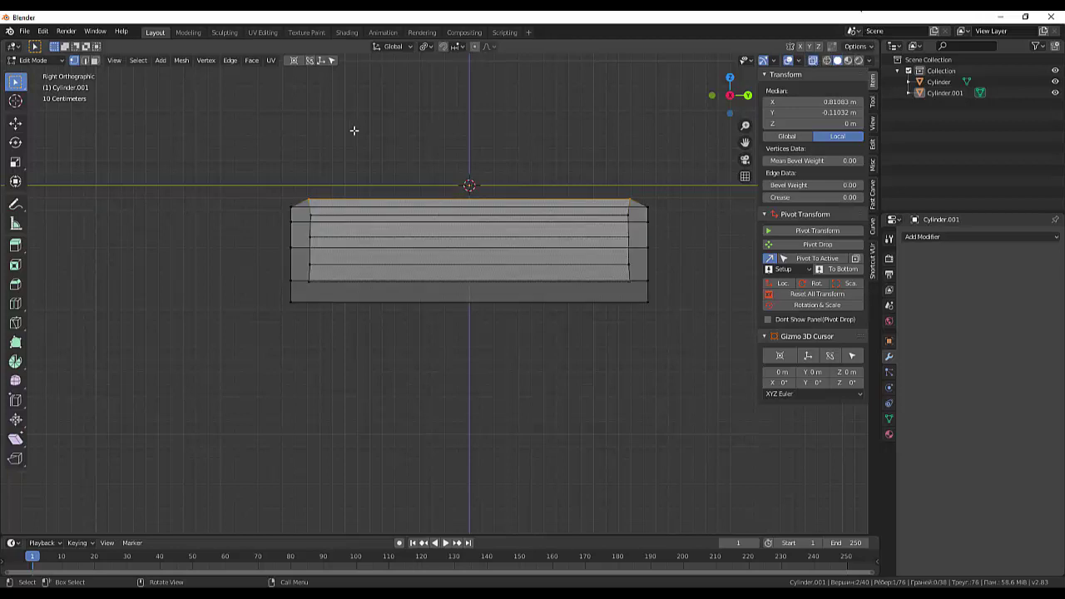
left_click_drag(285, 146, 674, 206)
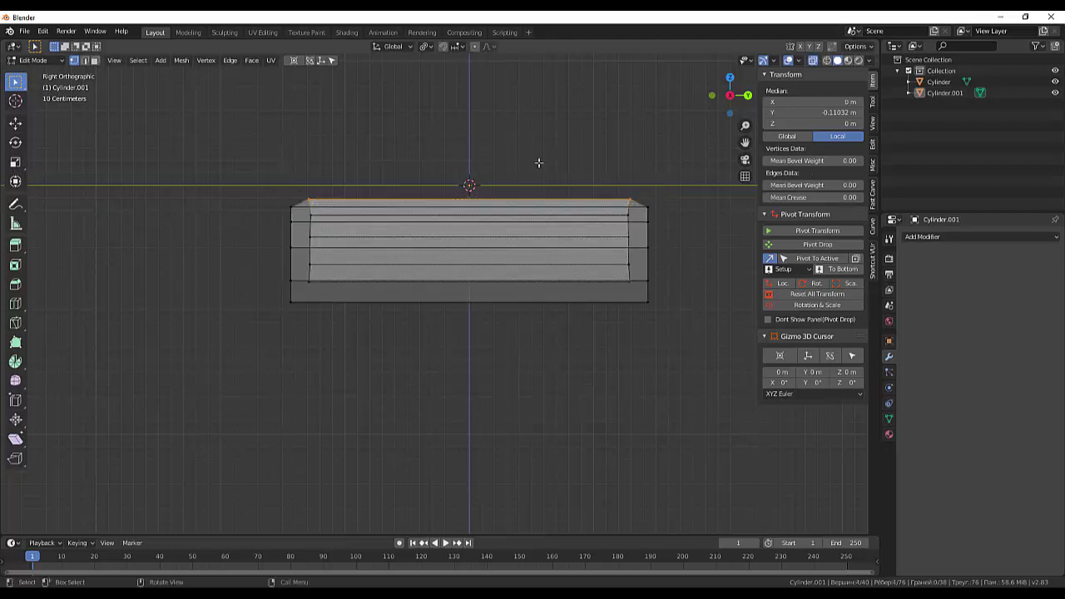
key("g")
left_click(398, 142)
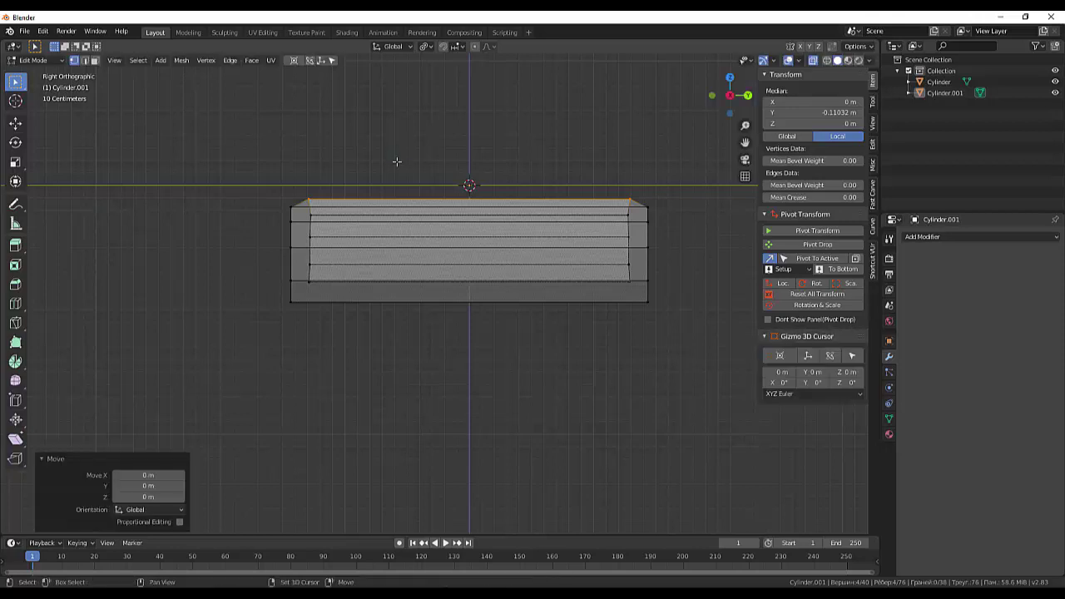
Step: Reselect the top-edge vertices and lower them about 0.09 m along Z
left_click(471, 148)
left_click_drag(283, 180, 683, 203)
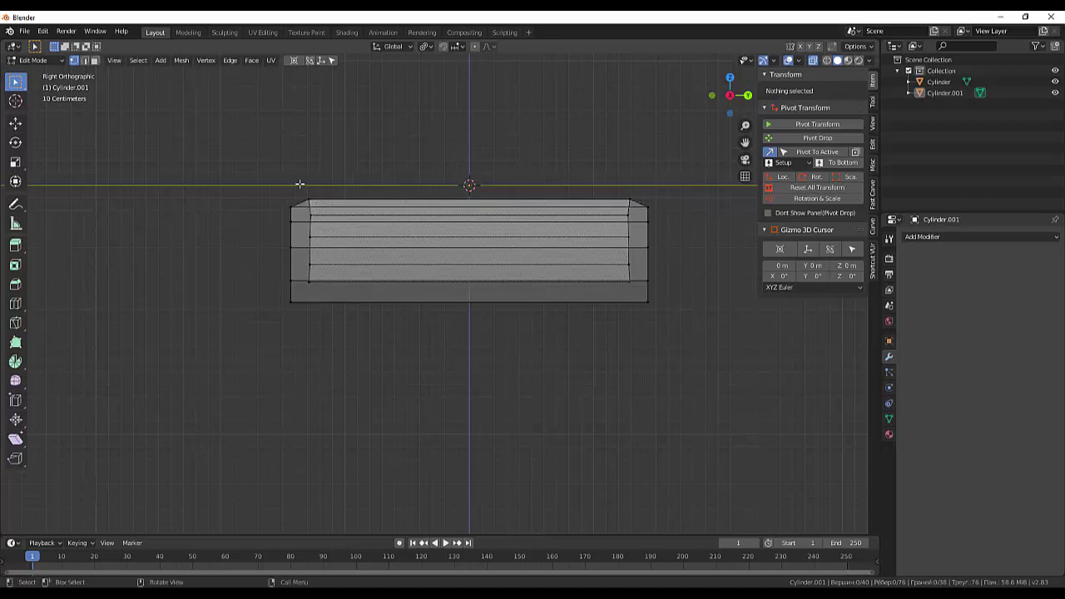
left_click_drag(300, 184, 681, 202)
key("g")
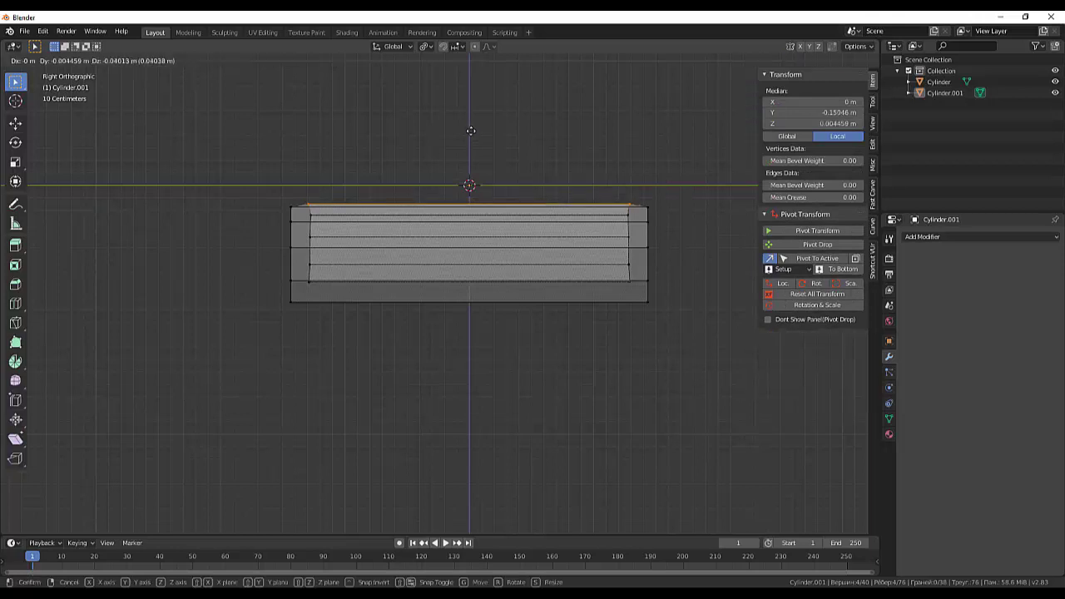
key("z")
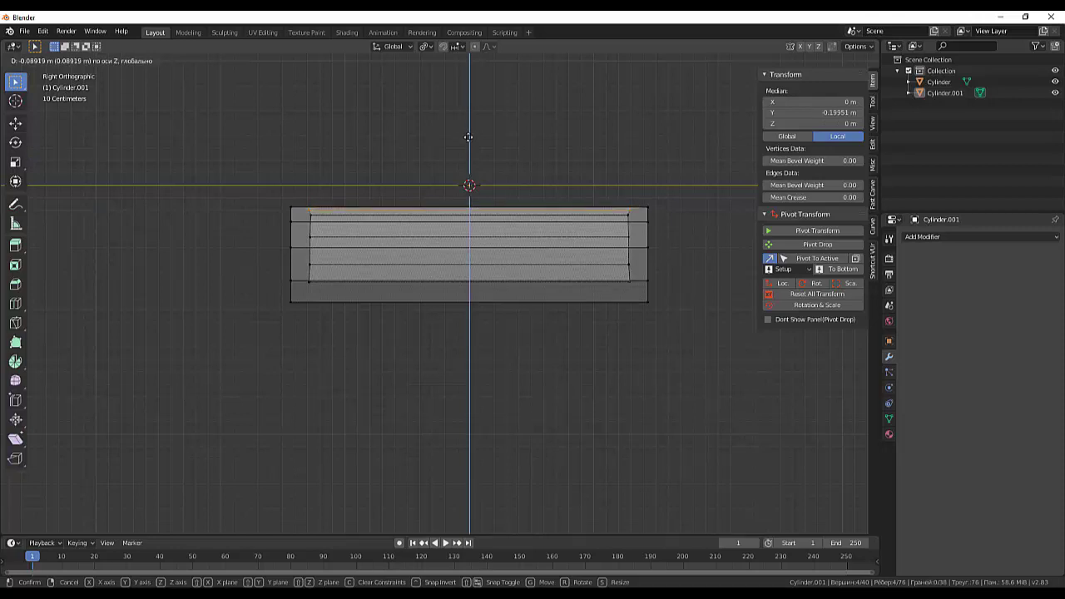
left_click(468, 138)
left_click(657, 384)
mouse_move(657, 384)
middle_mouse_down()
mouse_move(670, 451)
mouse_move(666, 431)
mouse_move(634, 453)
mouse_move(621, 384)
middle_mouse_up()
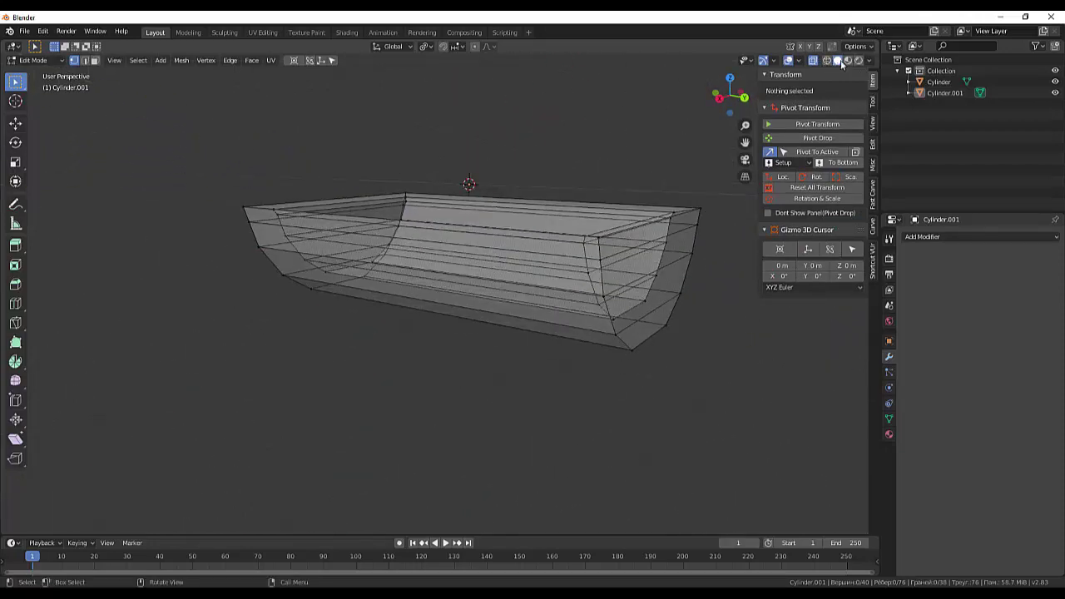
Step: Turn off X-ray, switch to face select, and select the rim faces at the tray ends
left_click(815, 62)
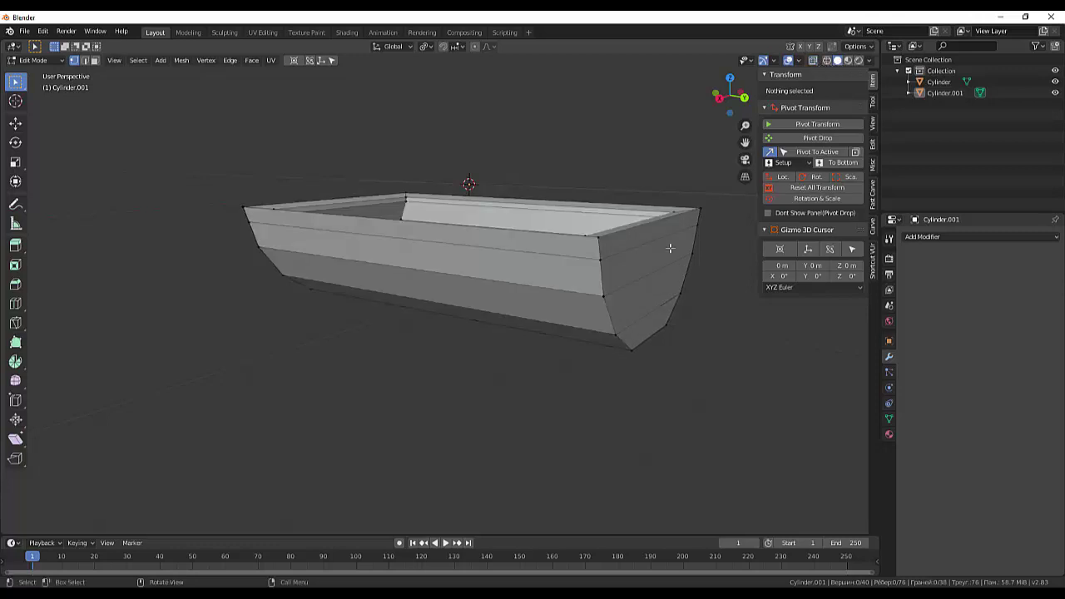
left_click(94, 60)
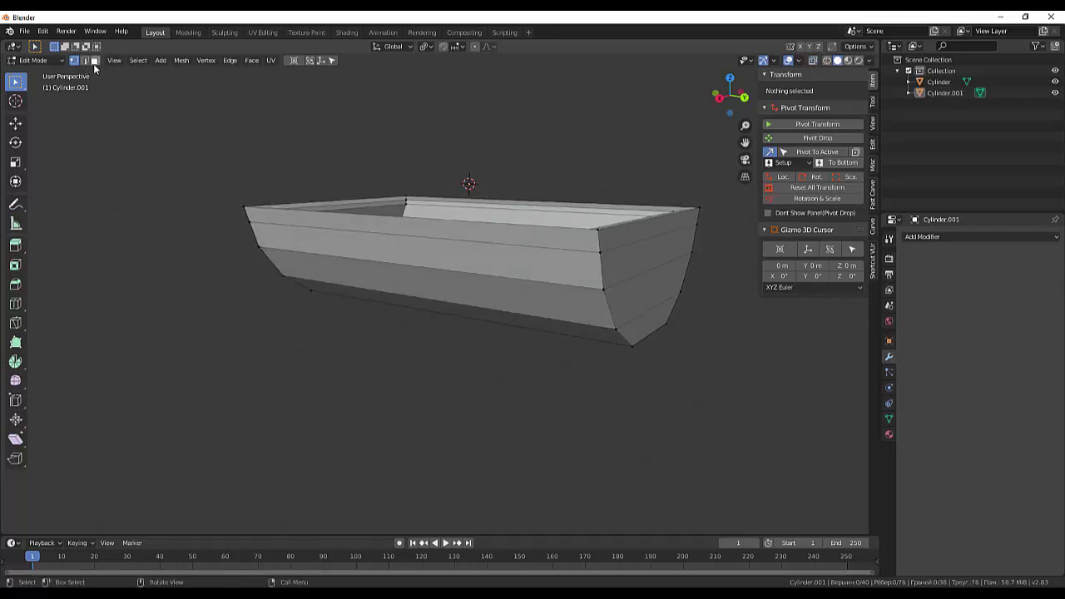
left_click(617, 237)
mouse_move(617, 236)
middle_mouse_down()
mouse_move(416, 282)
mouse_move(476, 302)
middle_mouse_up()
left_click(409, 288, "shift")
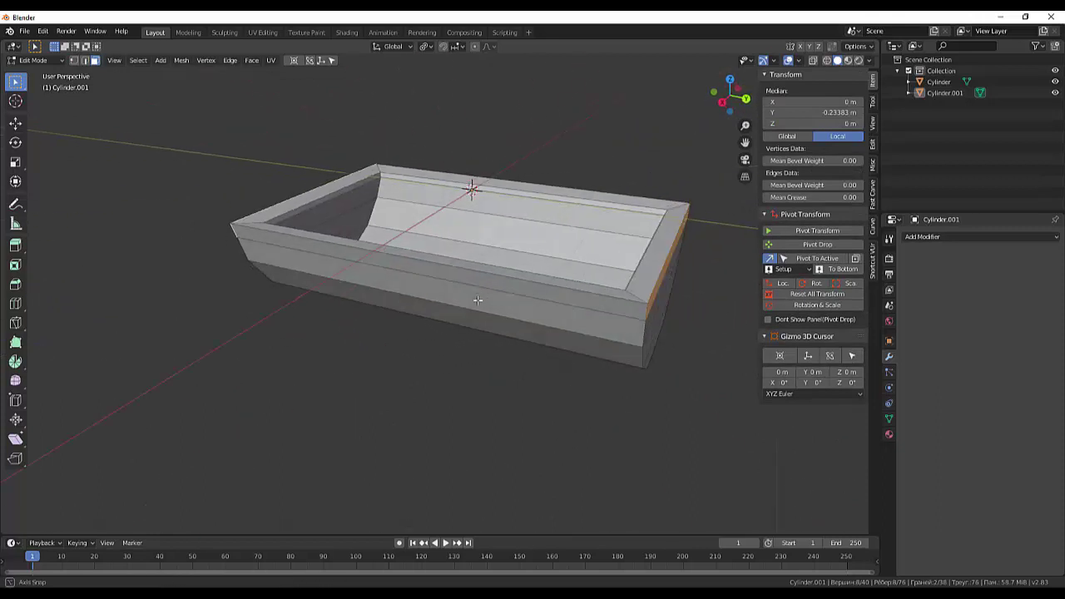
scroll(475, 302, "down", 3)
mouse_move(566, 266)
middle_mouse_down()
mouse_move(558, 261)
mouse_move(614, 266)
mouse_move(646, 205)
middle_mouse_up()
left_click(425, 47)
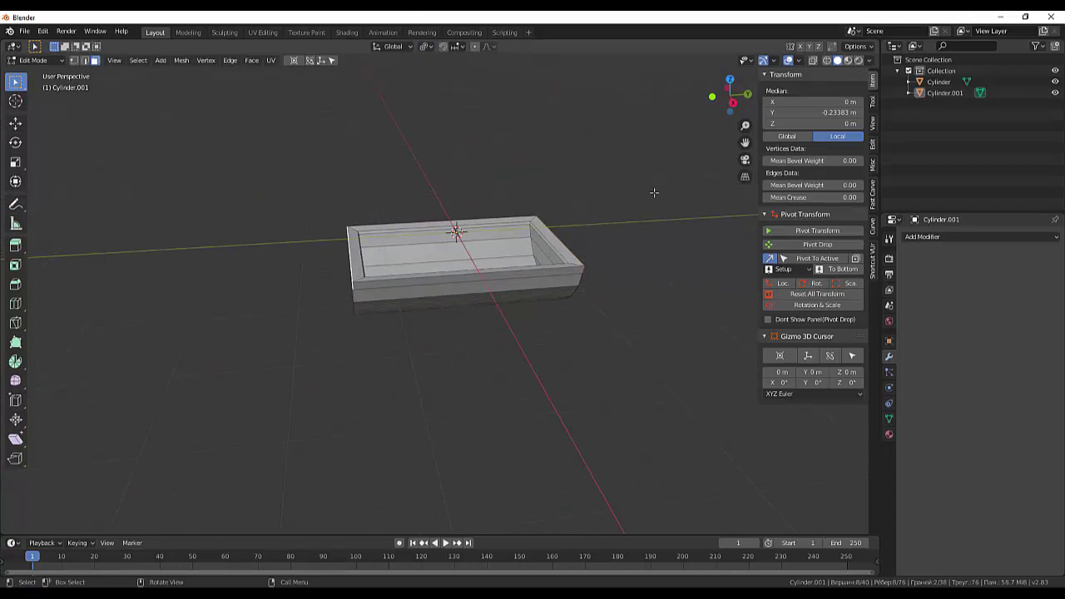
Step: Extrude the selected rim faces about 0.46 m outward into handle ledges
key("e")
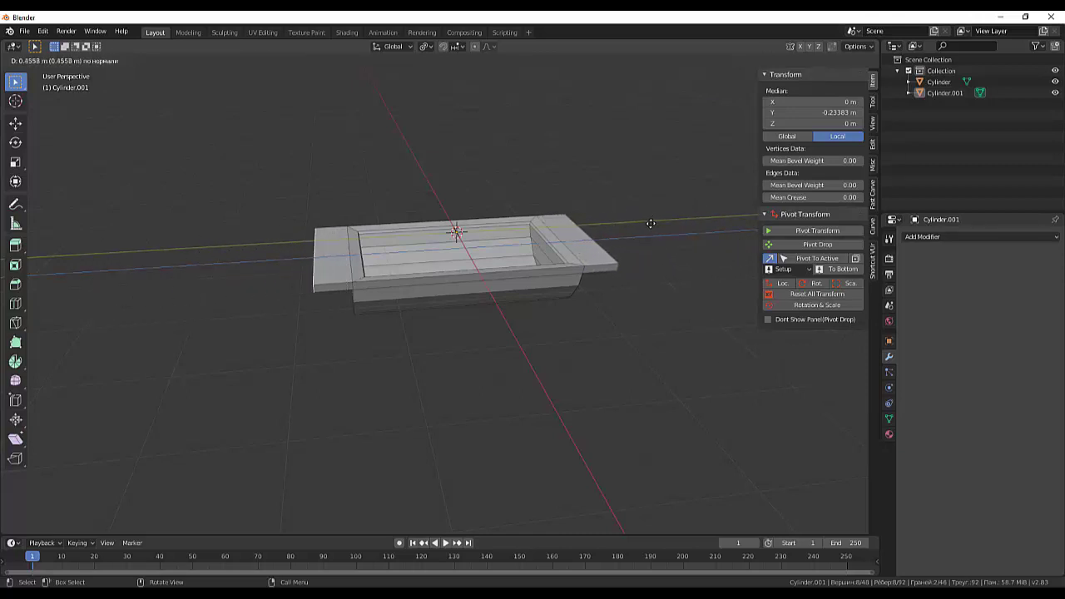
left_click(651, 223)
left_click(629, 356)
mouse_move(629, 355)
middle_mouse_down()
mouse_move(620, 425)
mouse_move(637, 330)
mouse_move(656, 369)
middle_mouse_up()
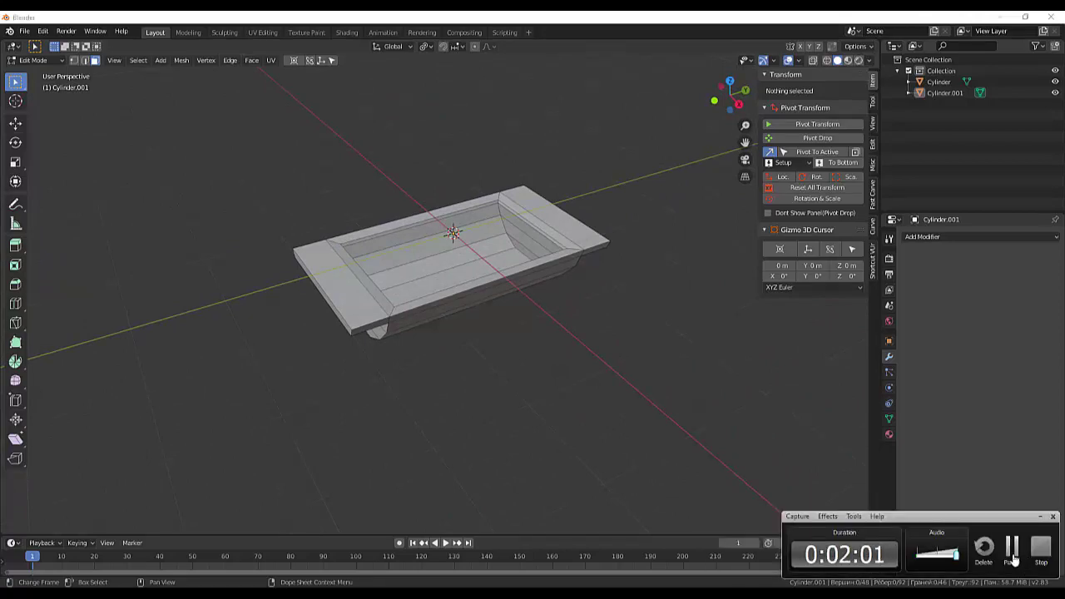
Step: Select an edge loop along the tray, slide it, and clear the selection
left_click(1011, 552)
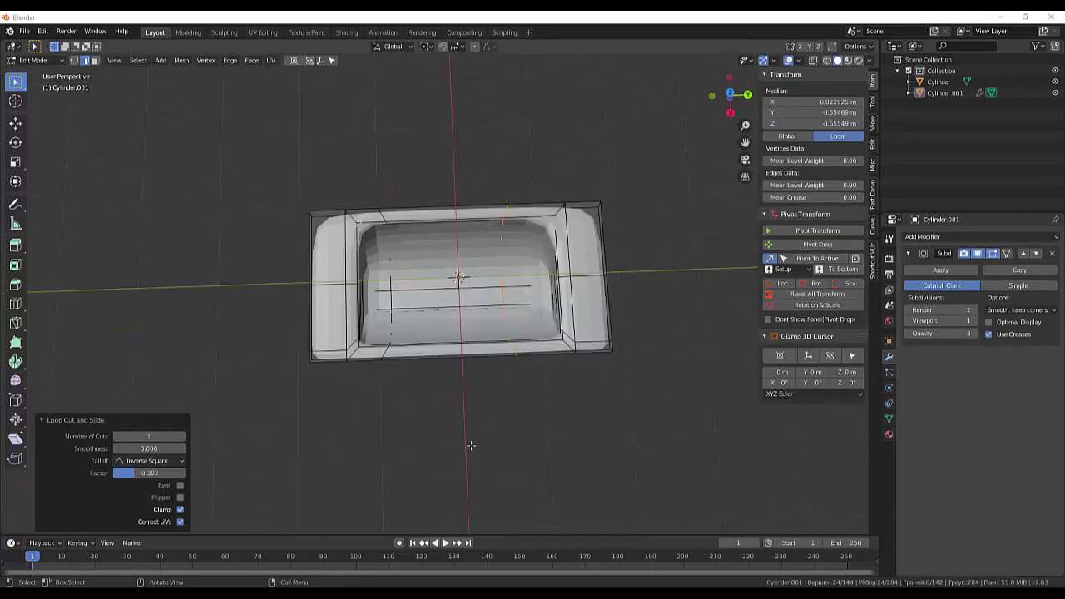
middle_click_drag(518, 445, 618, 422)
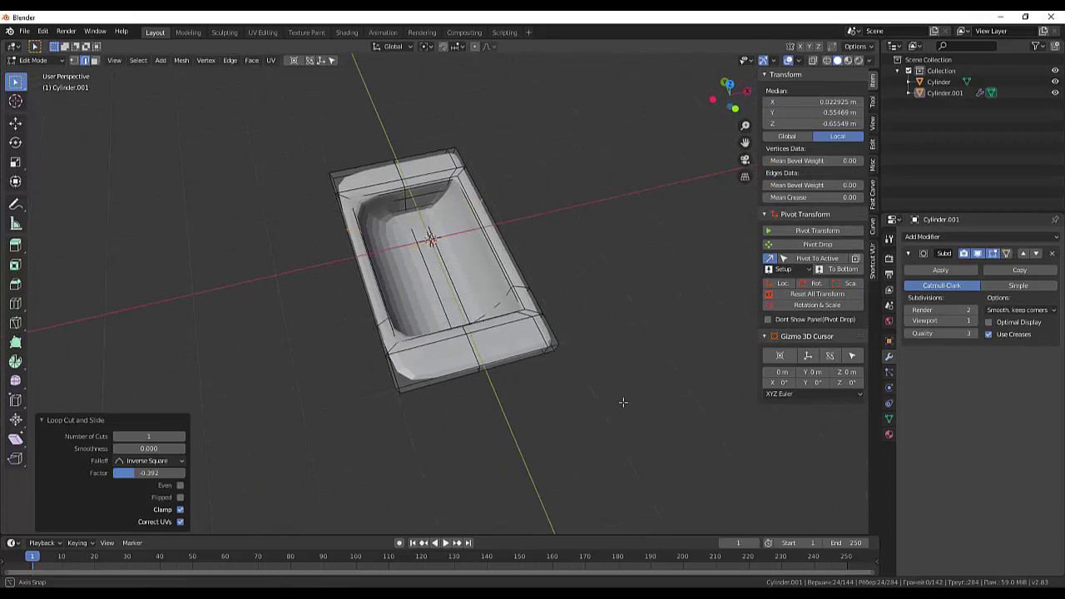
left_click(422, 411)
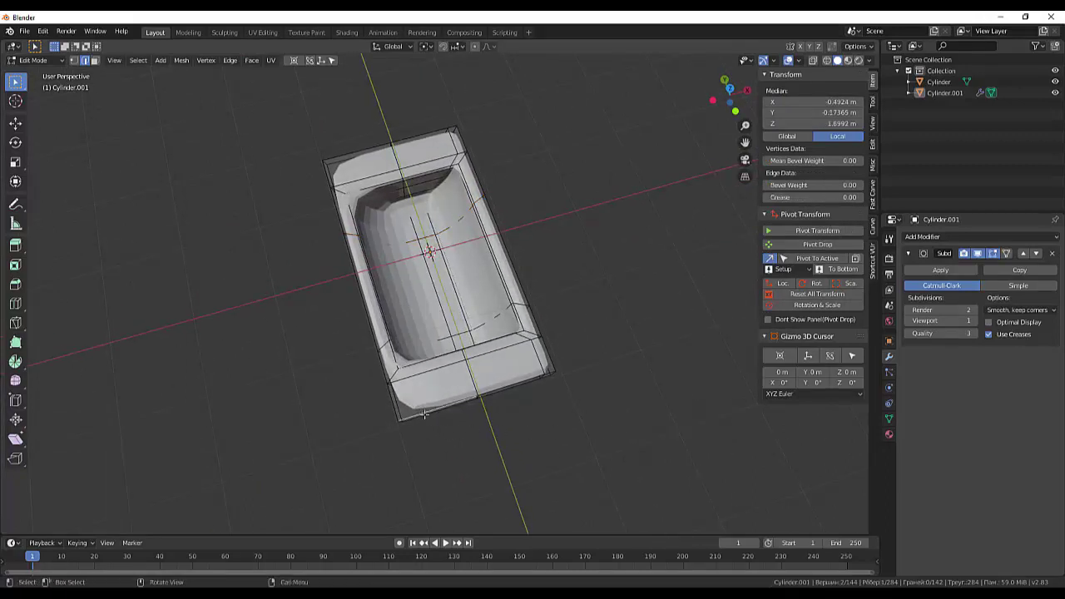
left_click(424, 414, "alt")
key("g")
key("g")
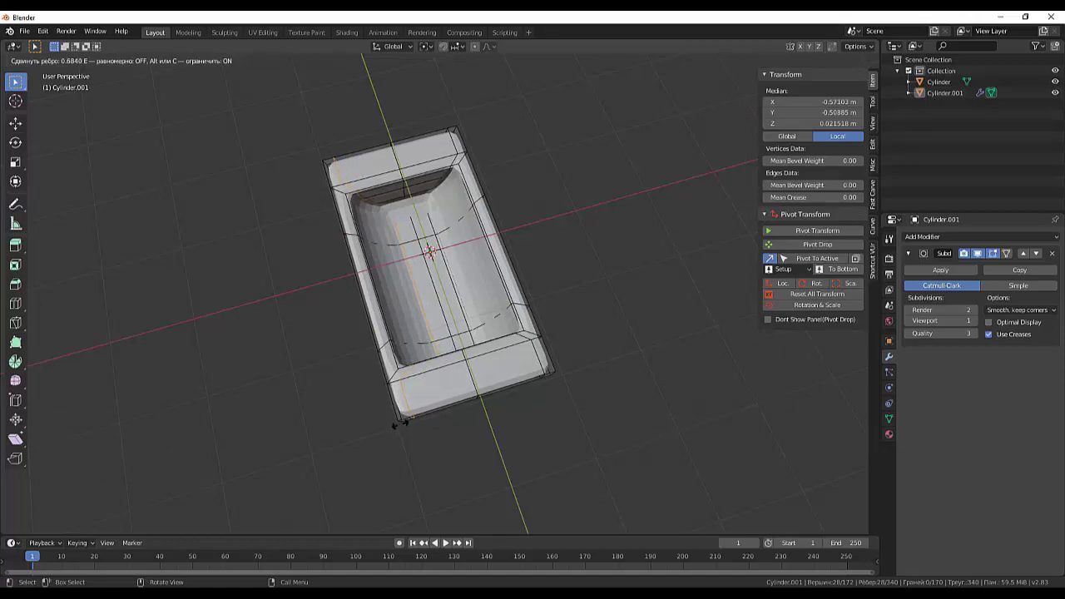
left_click(398, 423)
key("ctrl+z")
key("ctrl+z")
mouse_move(703, 368)
middle_mouse_down()
mouse_move(651, 369)
mouse_move(578, 341)
middle_mouse_up()
left_click(542, 382)
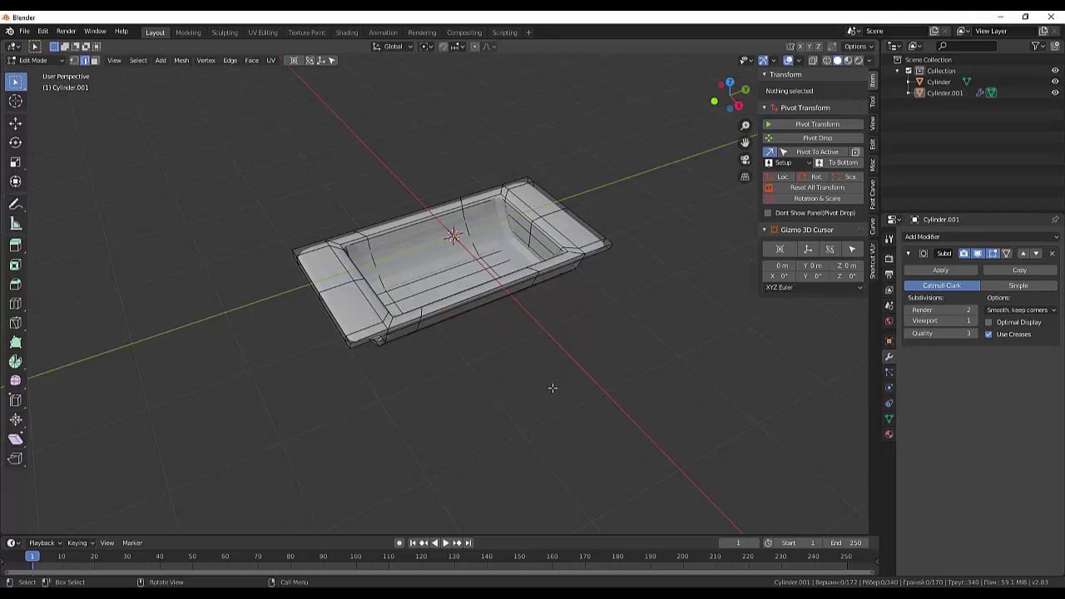
Step: Set the Subdivision modifier's viewport level to 2 and attempt to apply it
left_click(952, 271)
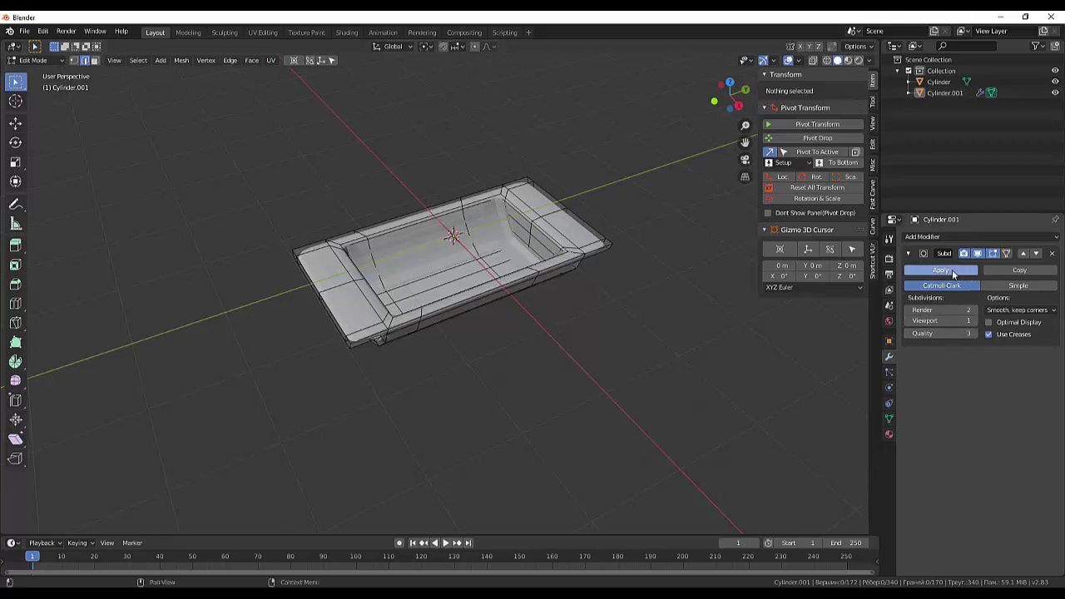
left_click(970, 321)
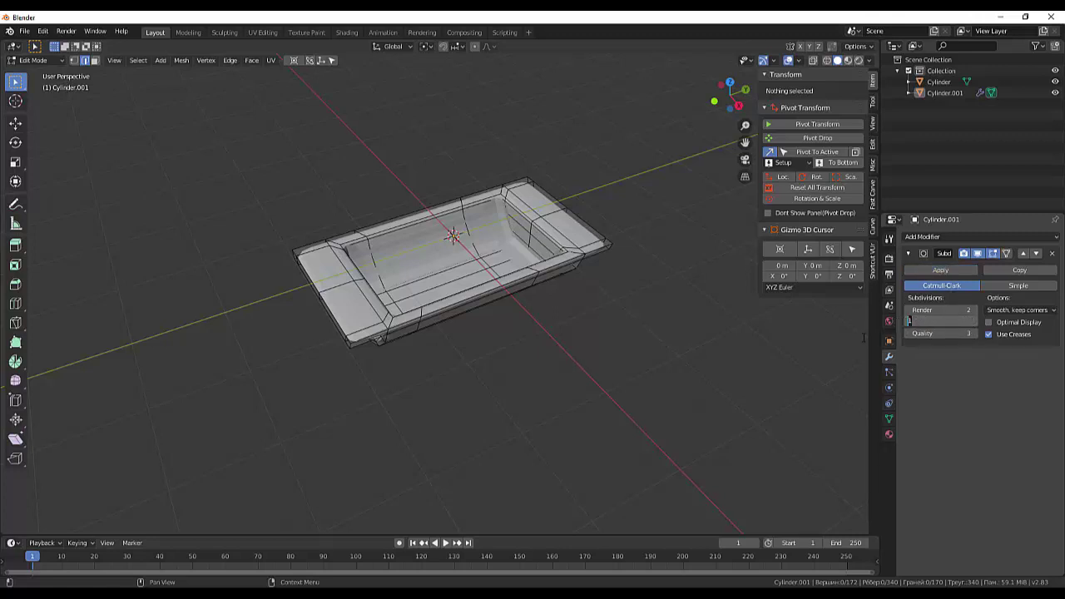
key("Return")
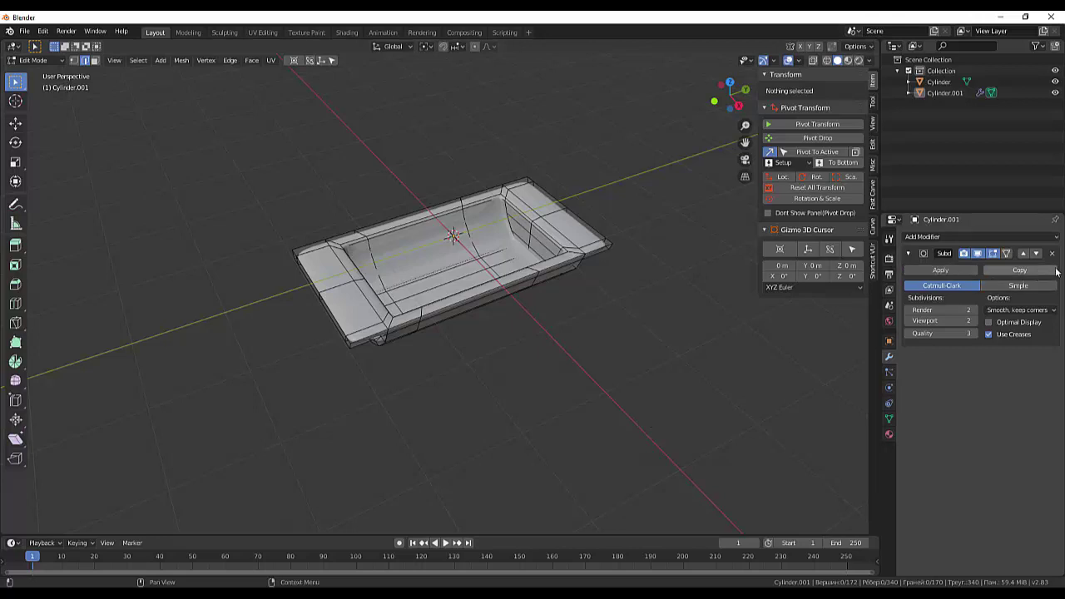
left_click(939, 270)
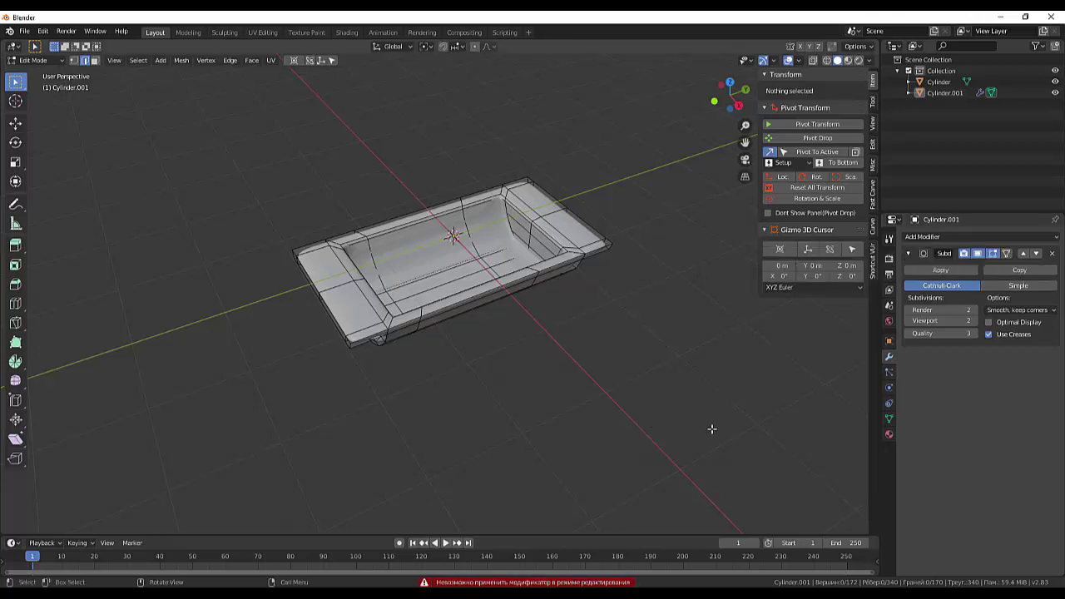
Step: Return to Object Mode and apply the Subdivision modifier to the tray
left_click(32, 60)
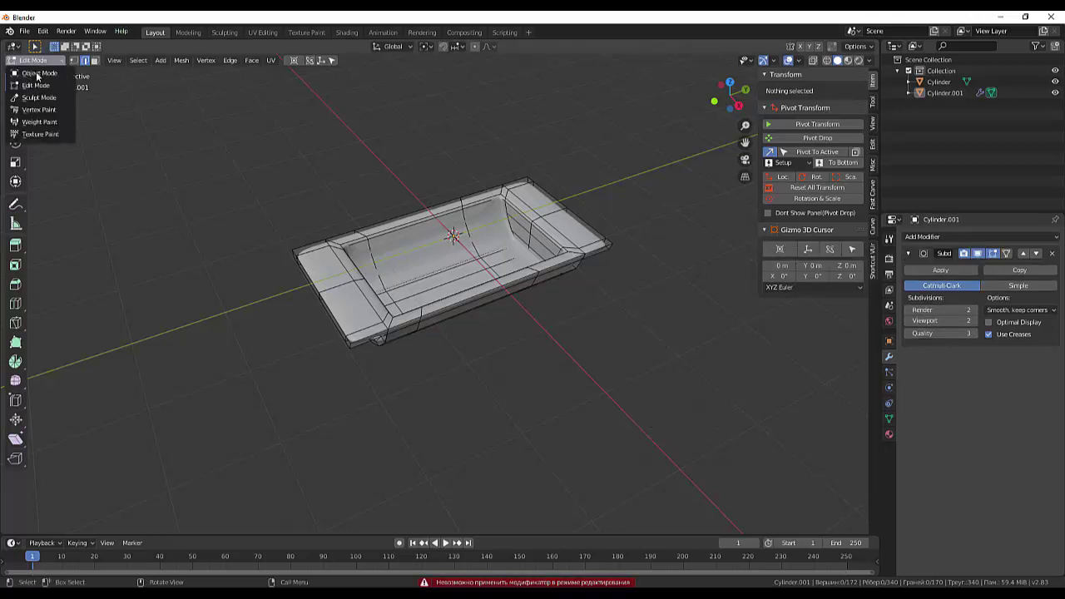
left_click(42, 74)
left_click(950, 271)
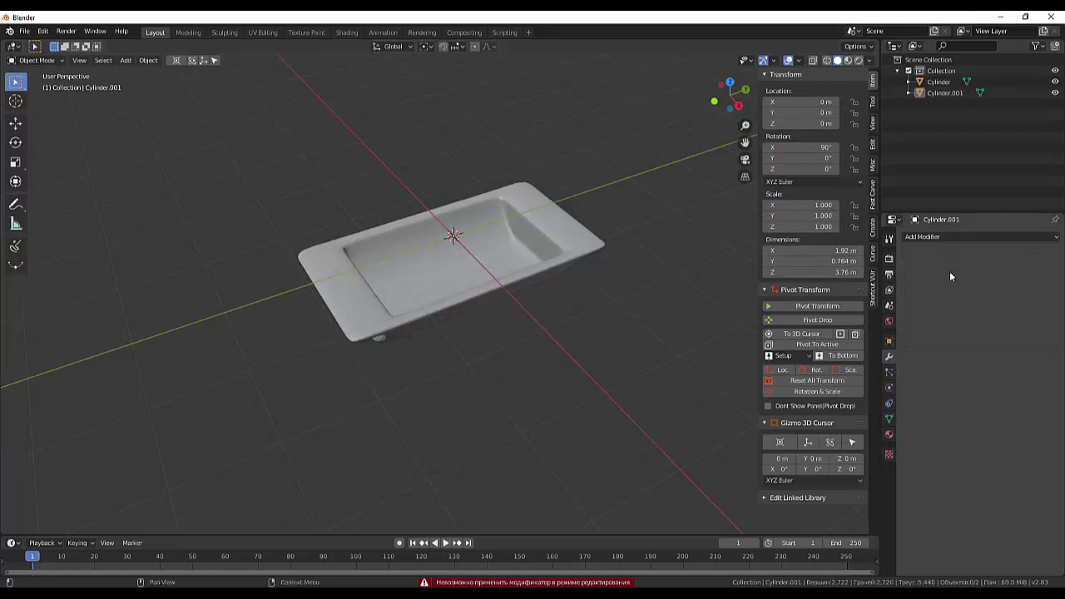
mouse_move(647, 337)
middle_mouse_down()
mouse_move(649, 379)
mouse_move(647, 353)
mouse_move(596, 367)
middle_mouse_up()
key("shift")
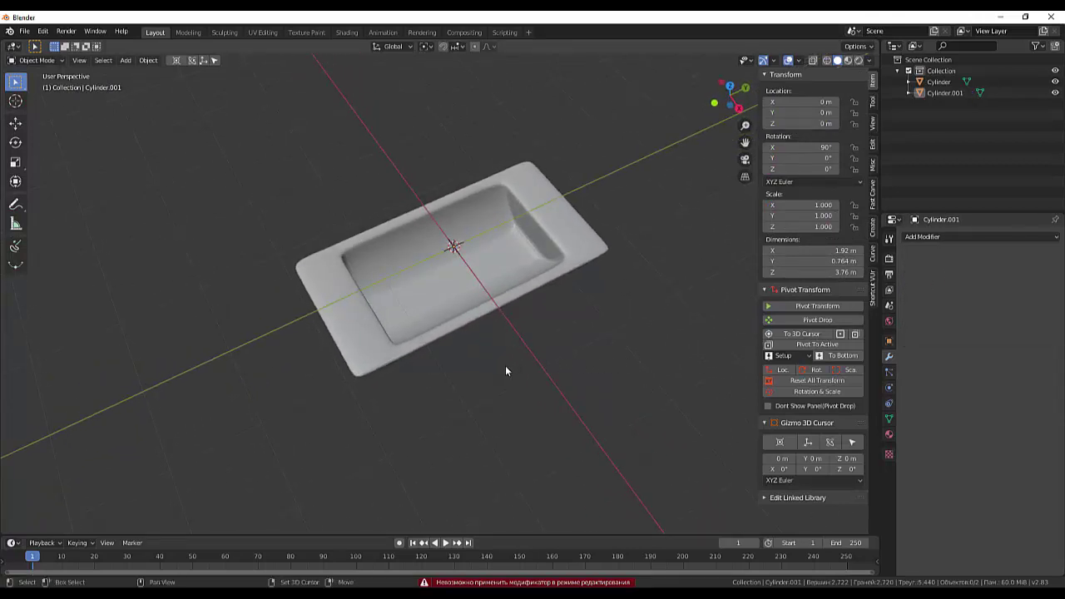
Step: Apply Shade Smooth to the tray and inspect it from a new angle
right_click(445, 316)
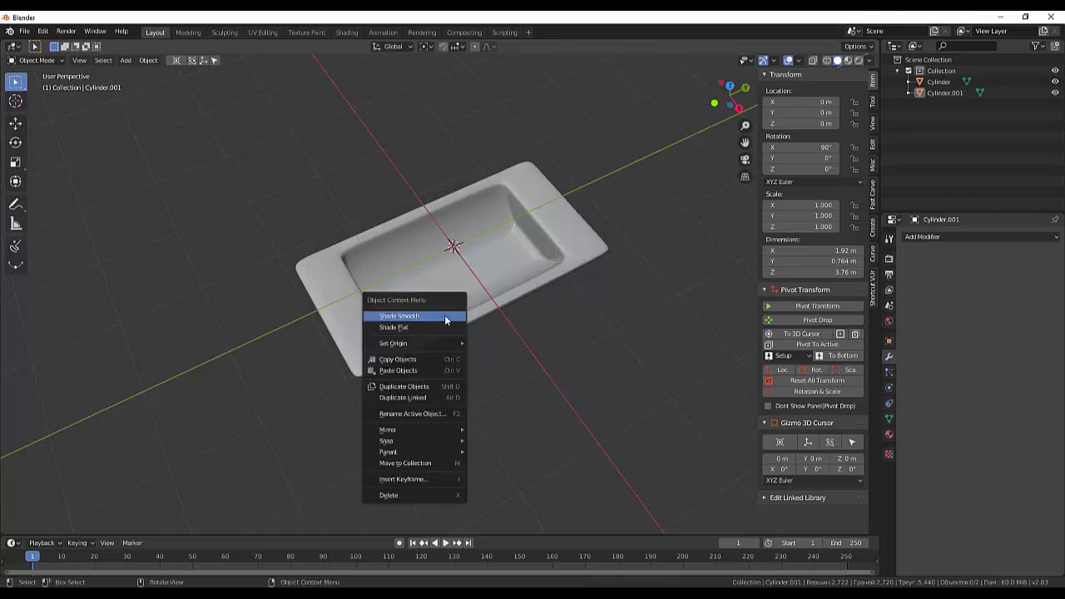
left_click(410, 316)
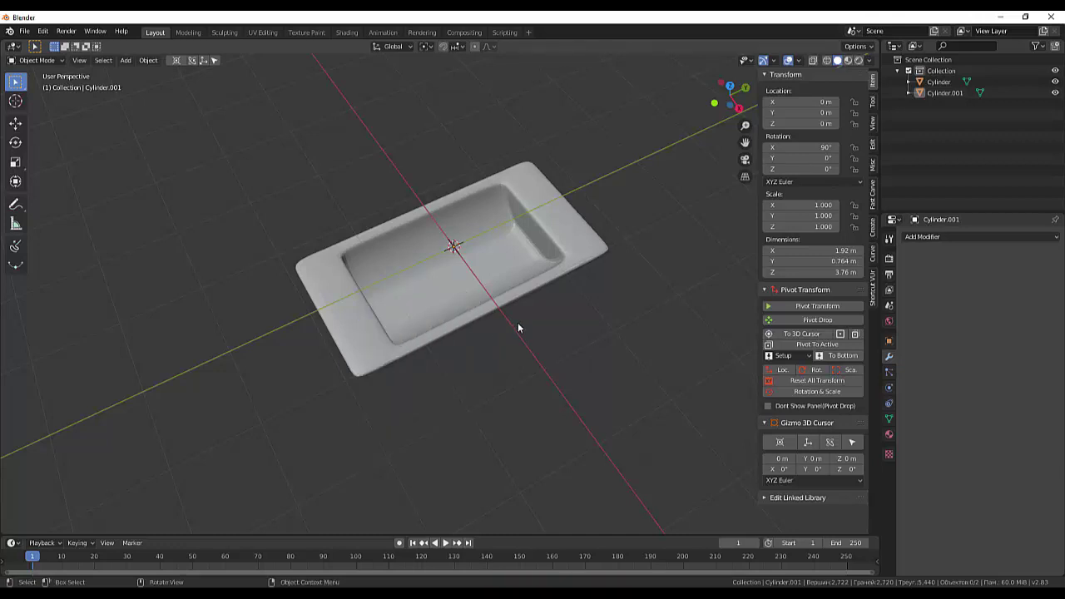
left_click(584, 254)
right_click(577, 248)
left_click(572, 250)
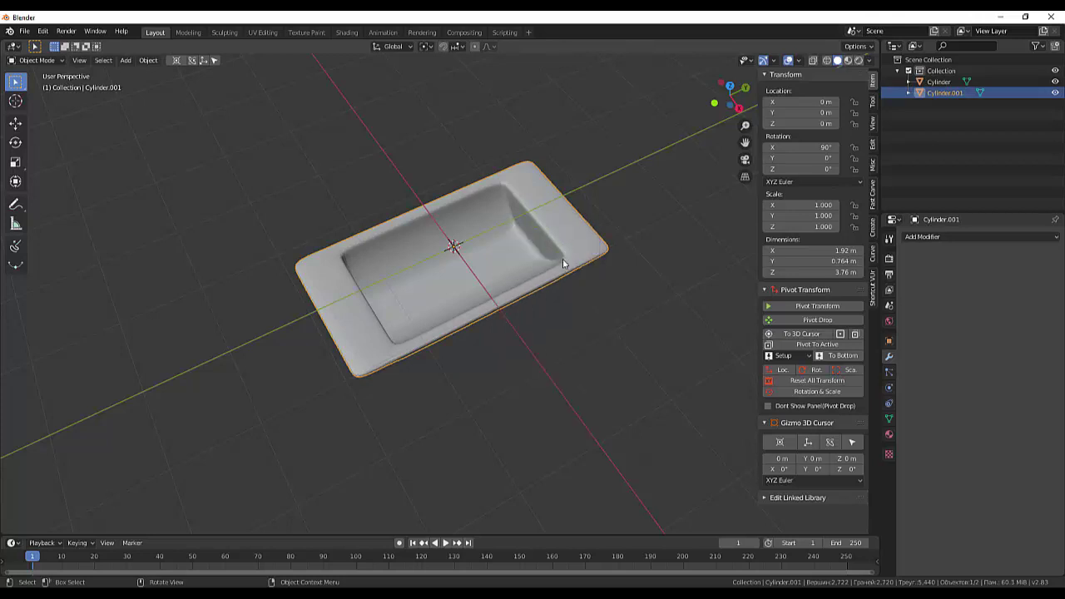
left_click(576, 346)
mouse_move(576, 347)
middle_mouse_down()
mouse_move(709, 322)
mouse_move(781, 263)
mouse_move(694, 332)
mouse_move(591, 326)
middle_mouse_up()
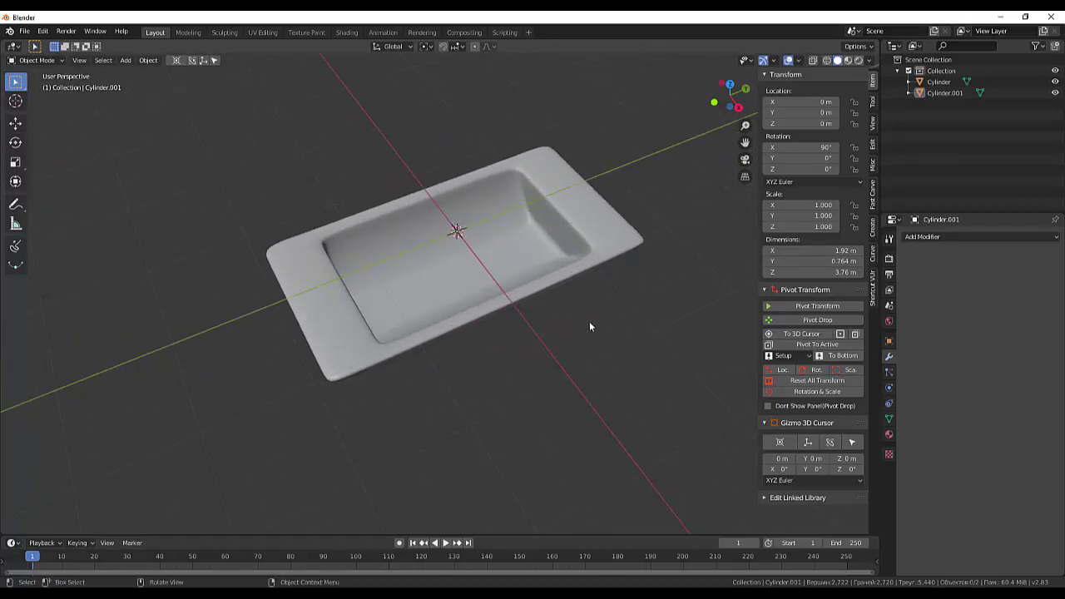
scroll(589, 321, "up", 2)
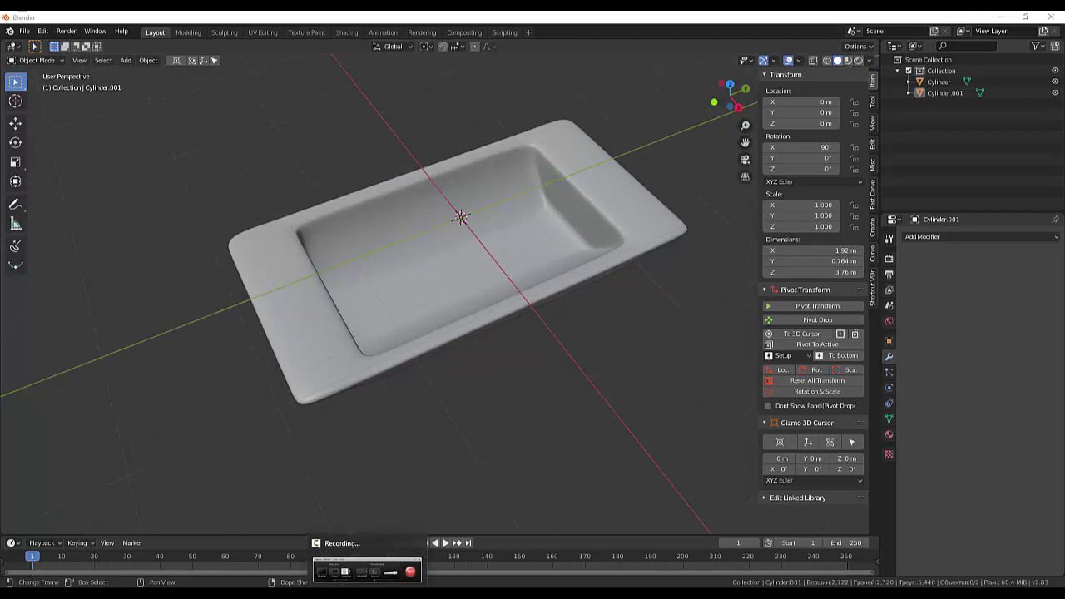
left_click(366, 570)
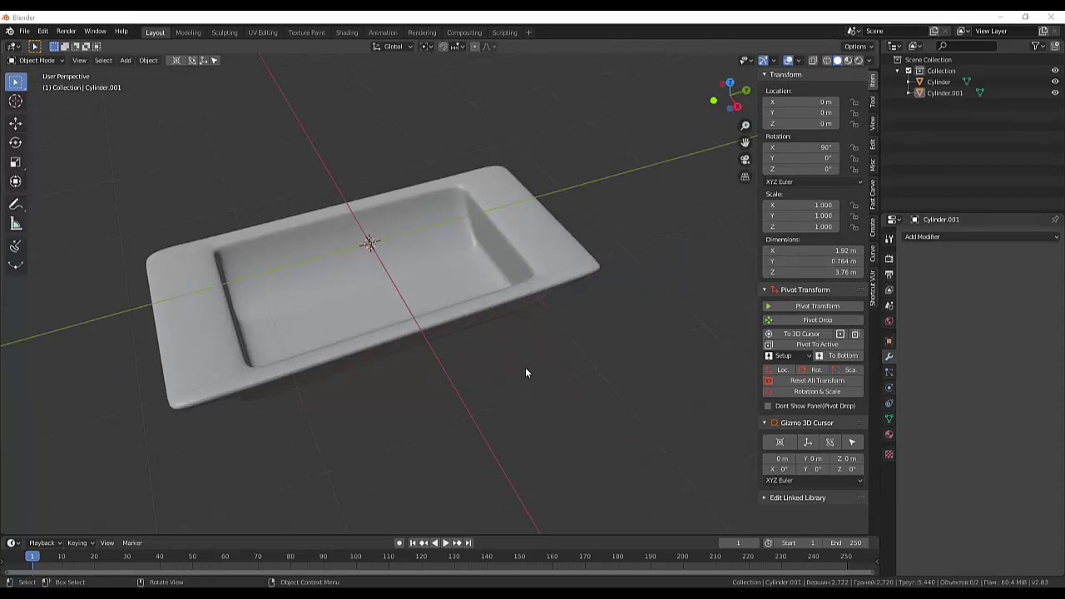
Step: Add a camera at the origin and enable Lock Camera to View in the sidebar
key("shift+a")
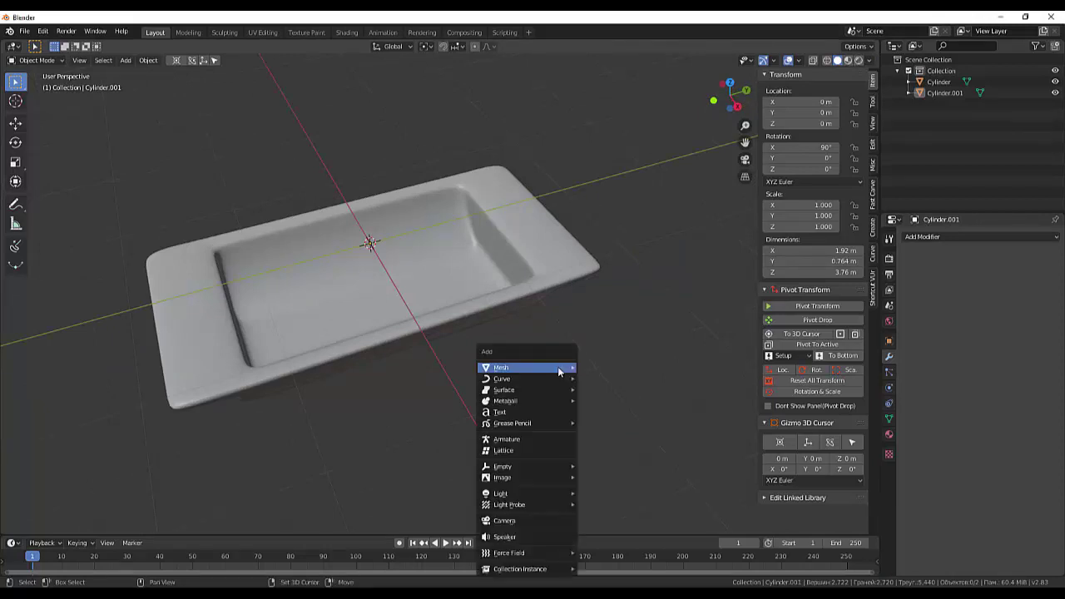
left_click(520, 520)
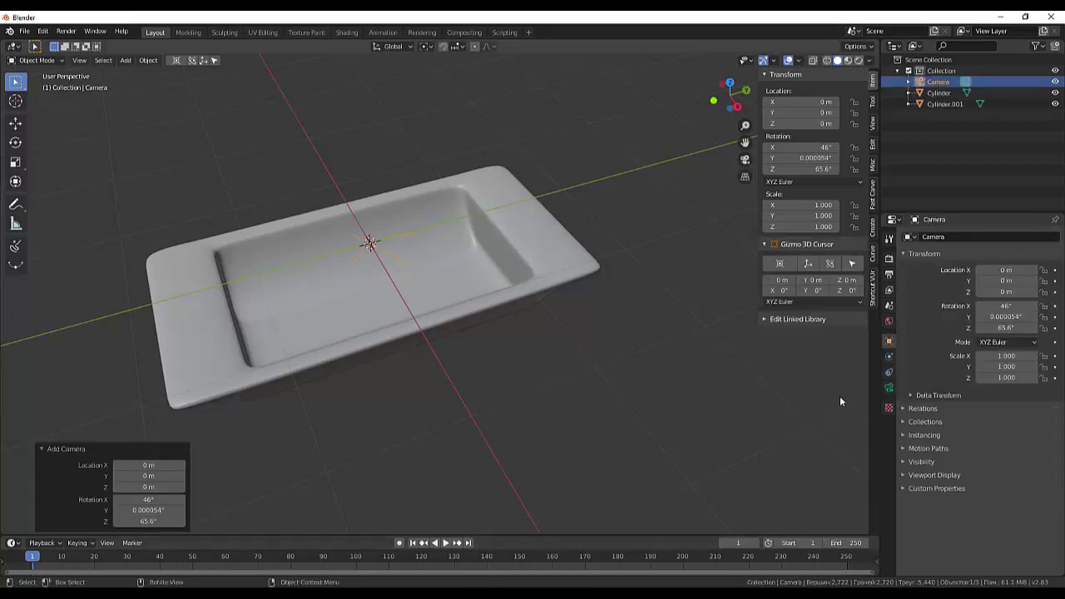
left_click(872, 127)
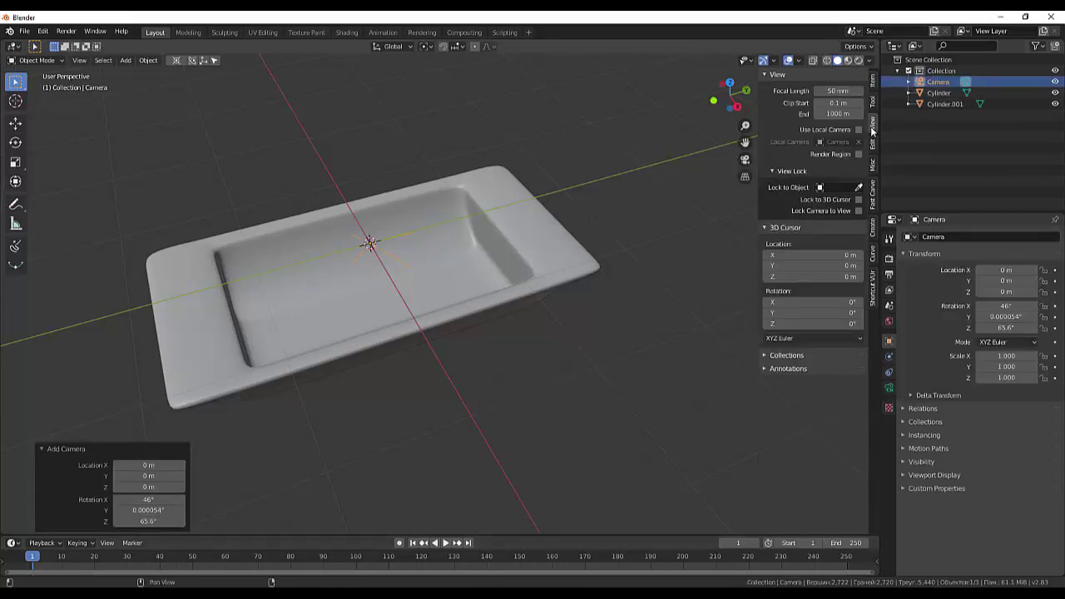
left_click(858, 211)
left_click(642, 372)
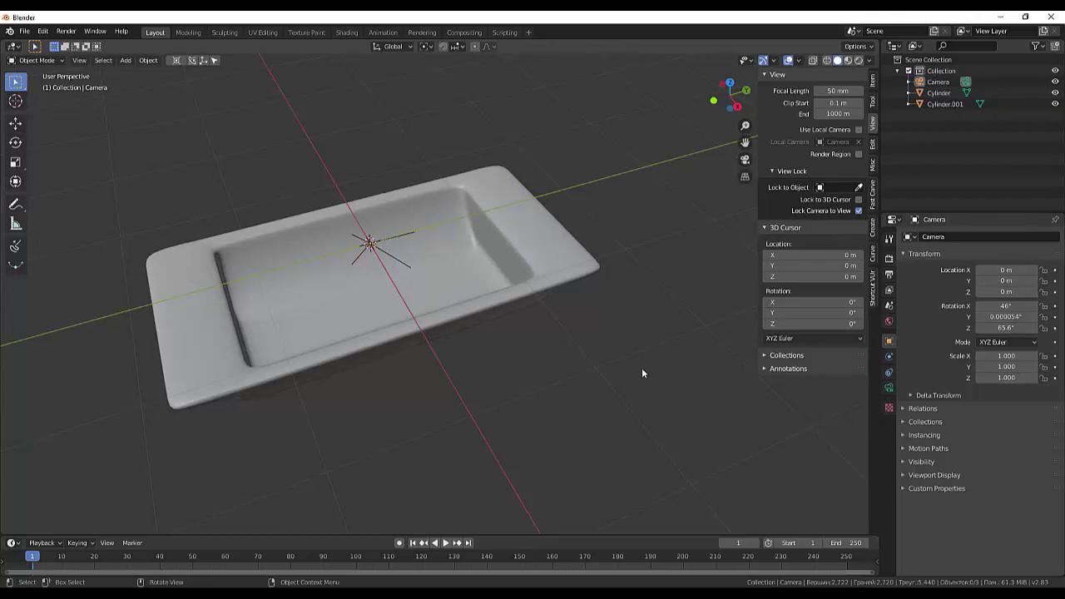
Step: Look through the camera and dolly it in and out to frame the tray
key("KP_0")
scroll(566, 328, "down", 3)
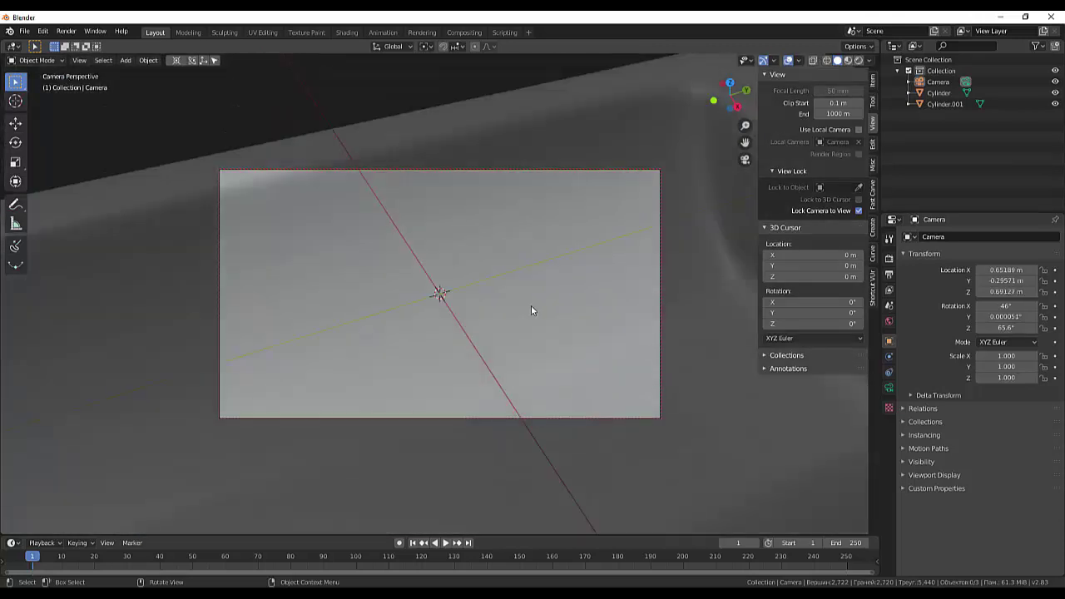
scroll(530, 308, "down", 3)
scroll(530, 308, "down", 2)
scroll(529, 308, "up", 2)
scroll(529, 310, "down", 1)
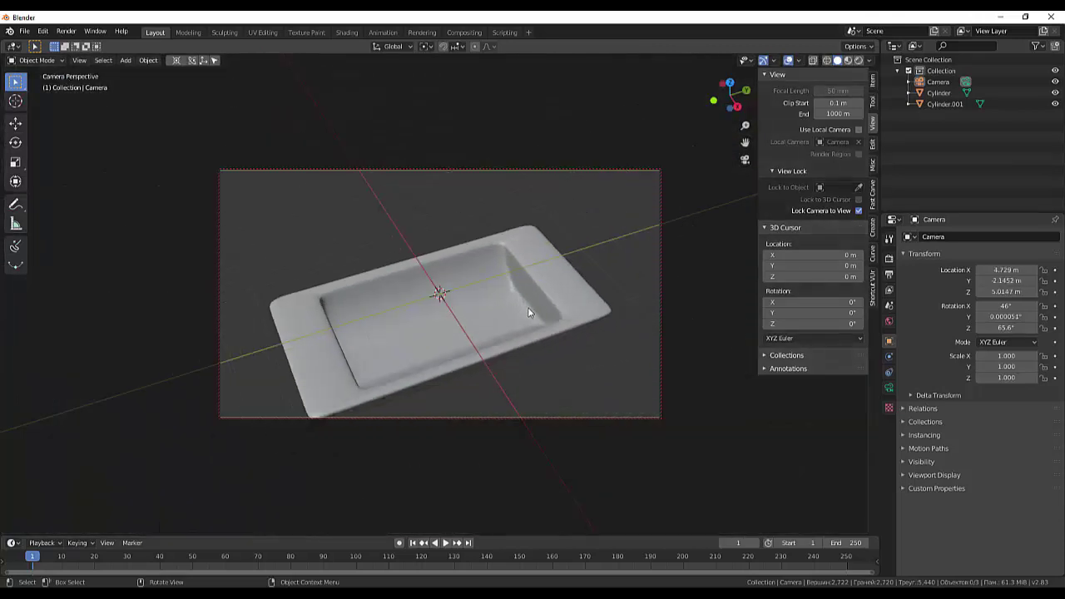
scroll(528, 310, "up", 2)
scroll(530, 287, "up", 2)
scroll(528, 291, "up", 1)
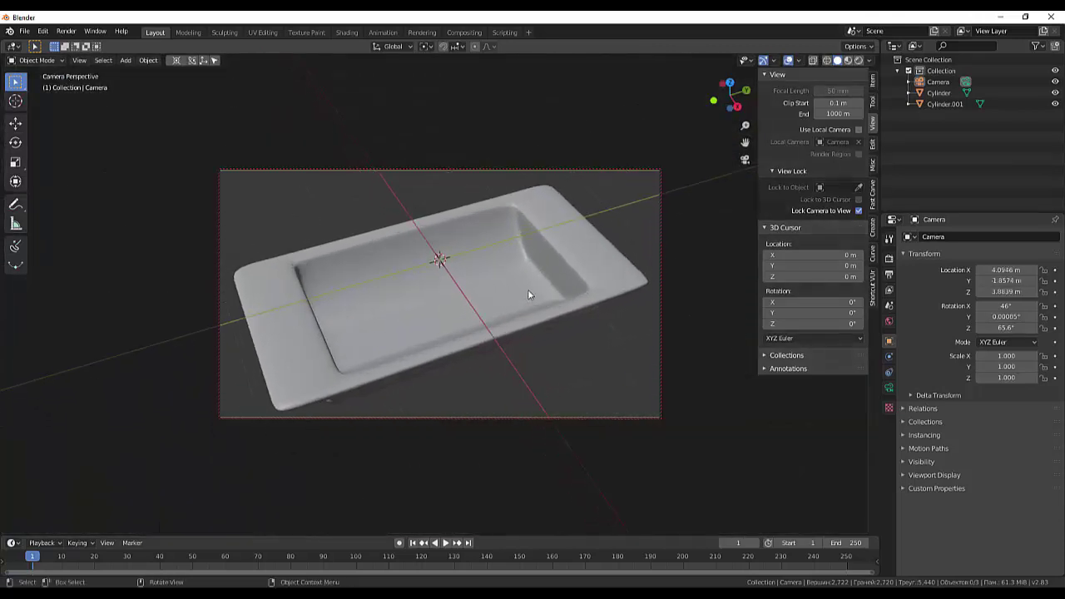
scroll(528, 294, "down", 1)
Step: Orbit the camera slightly lower so the tray's feet show in the shot
middle_click_drag(566, 318, 560, 307)
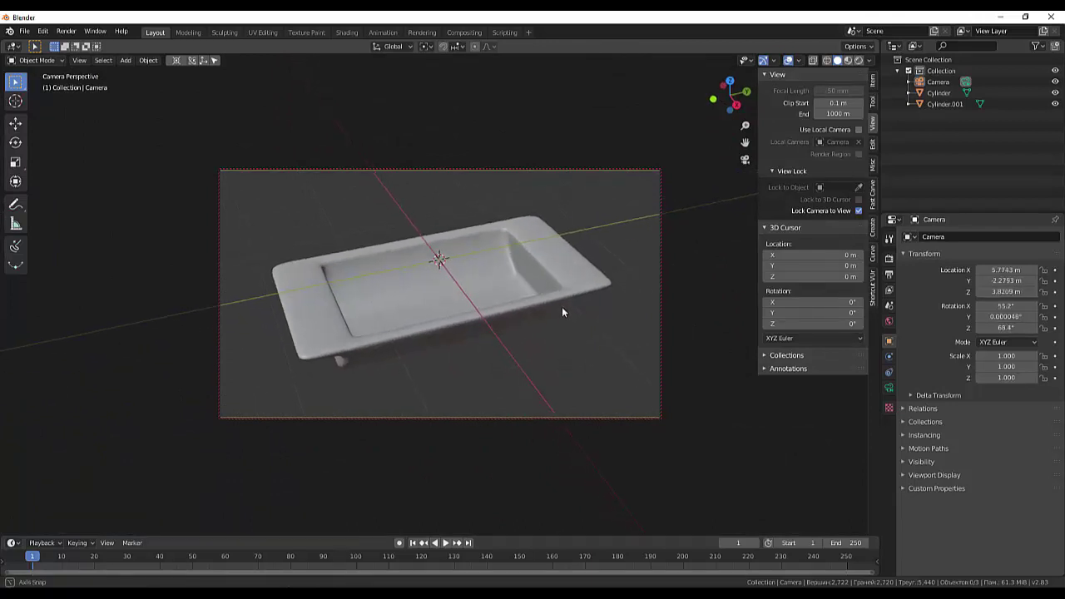
scroll(554, 309, "up", 1)
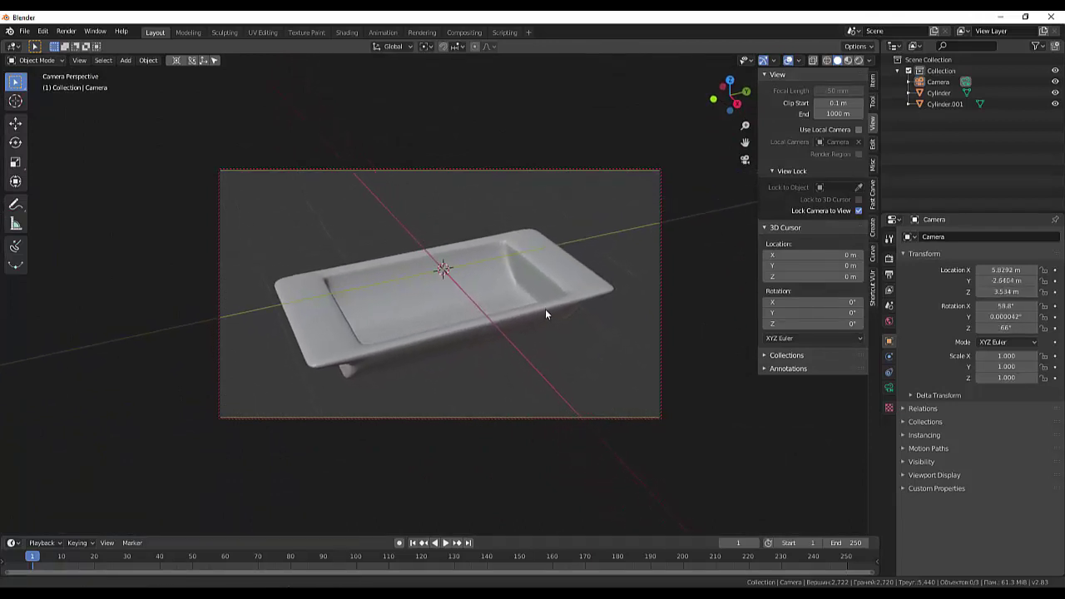
scroll(545, 310, "up", 1)
scroll(543, 314, "down", 2)
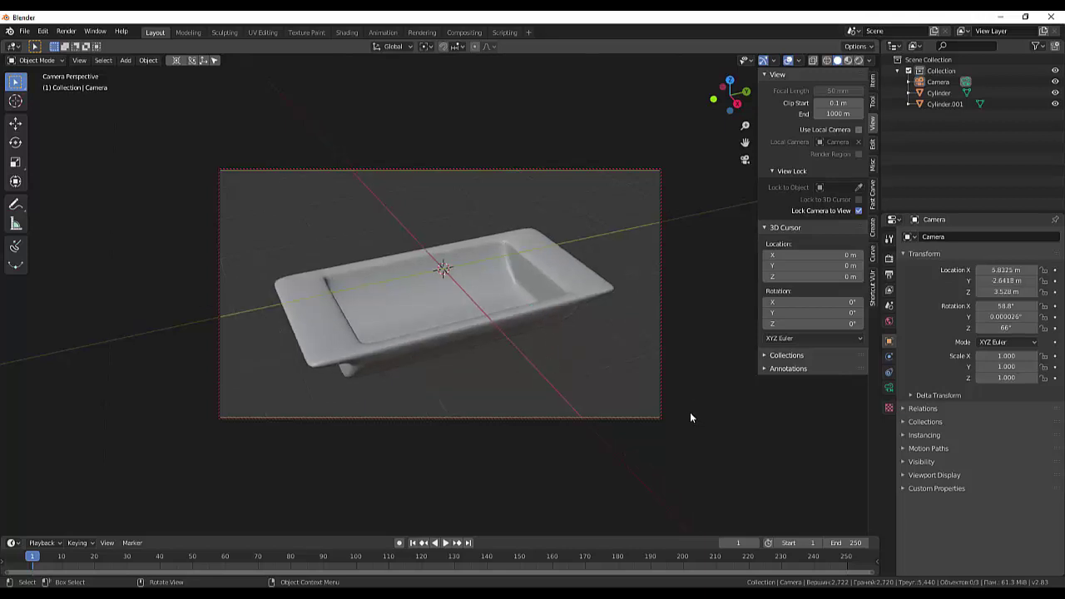
key("shift")
key("shift+a")
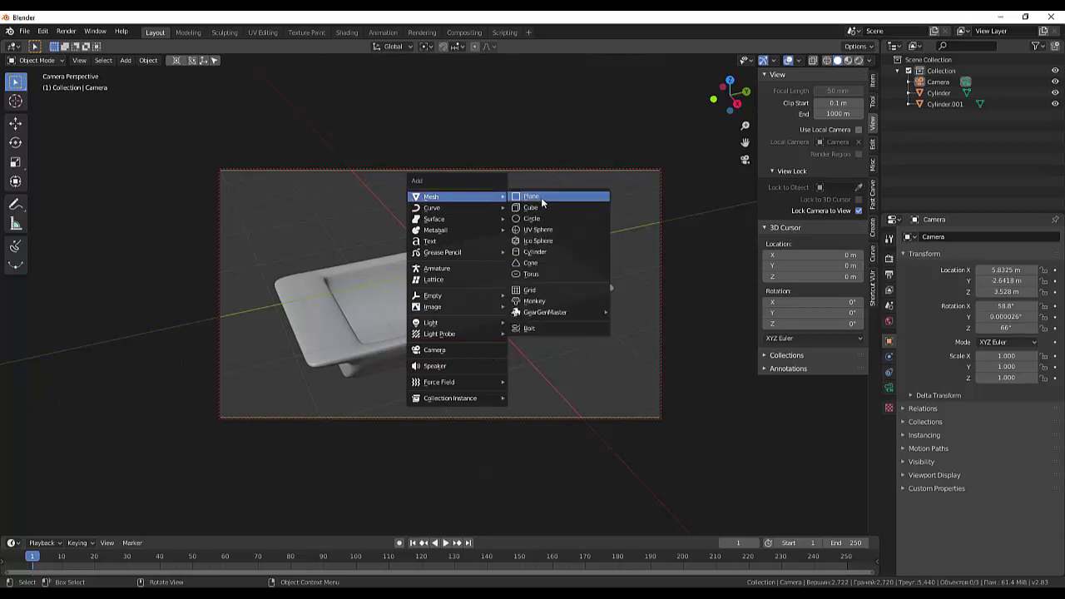
Step: Add a plane at the origin and scale it up about 7.247 times
left_click(541, 197)
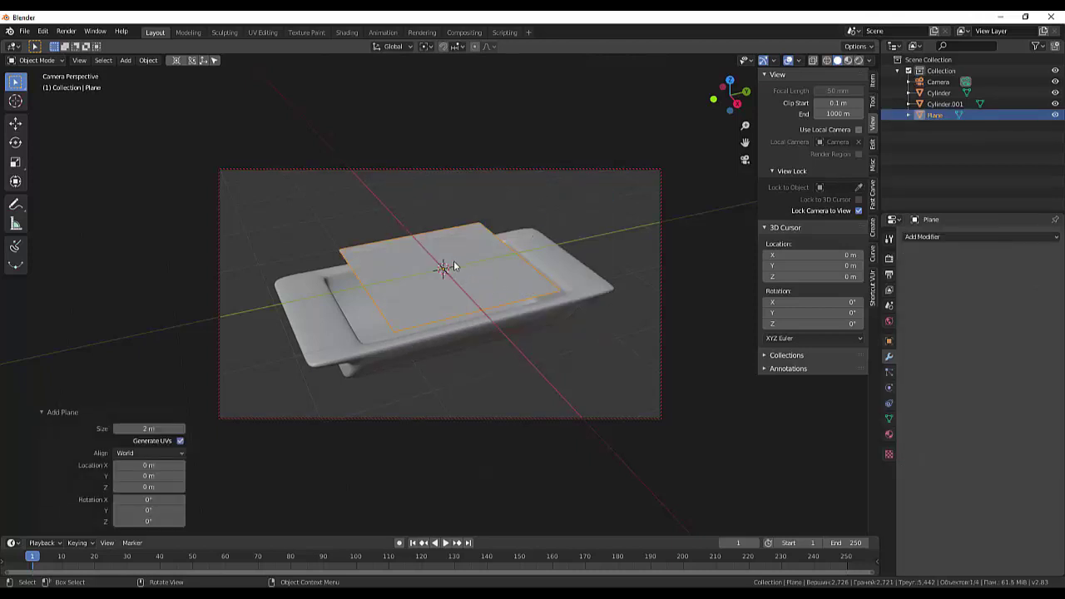
key("KP_3")
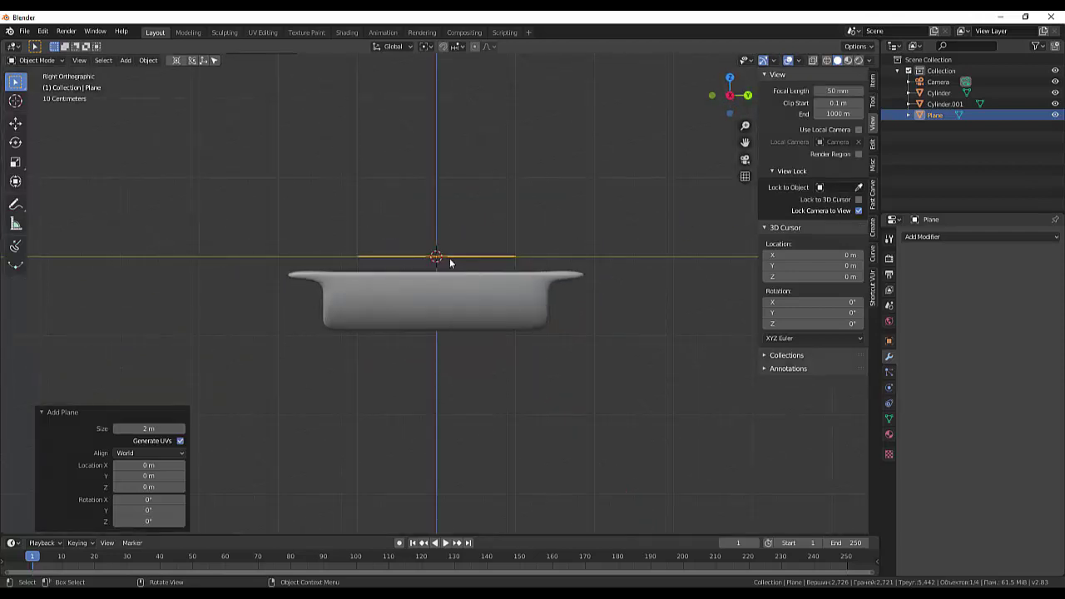
key("s")
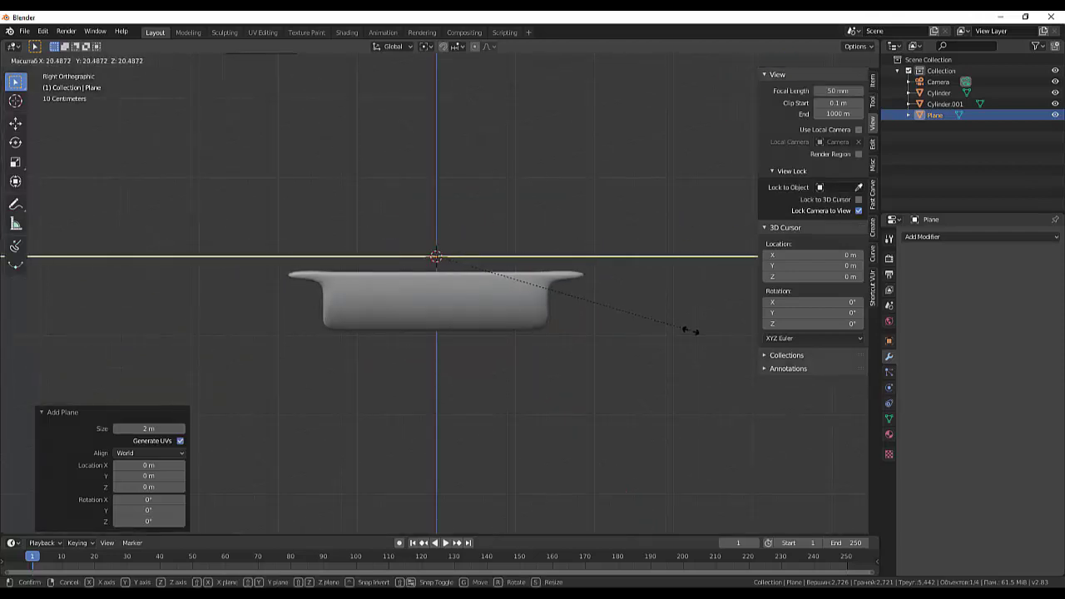
left_click(524, 286)
Step: Set the pivot to the 3D cursor and lower the plane 0.932 m beneath the tray
left_click(423, 46)
left_click(434, 71)
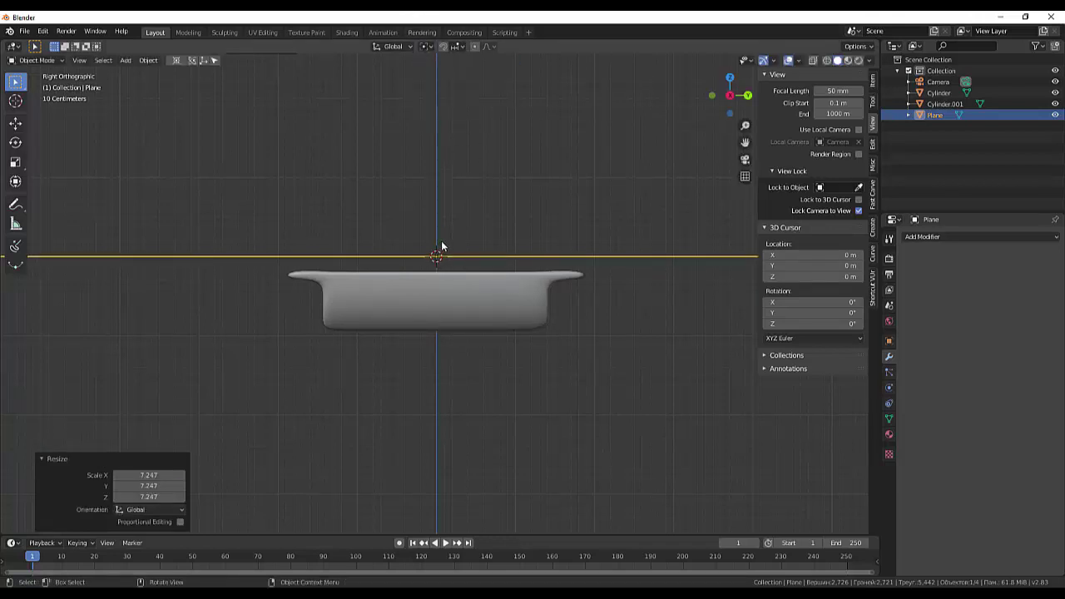
key("g")
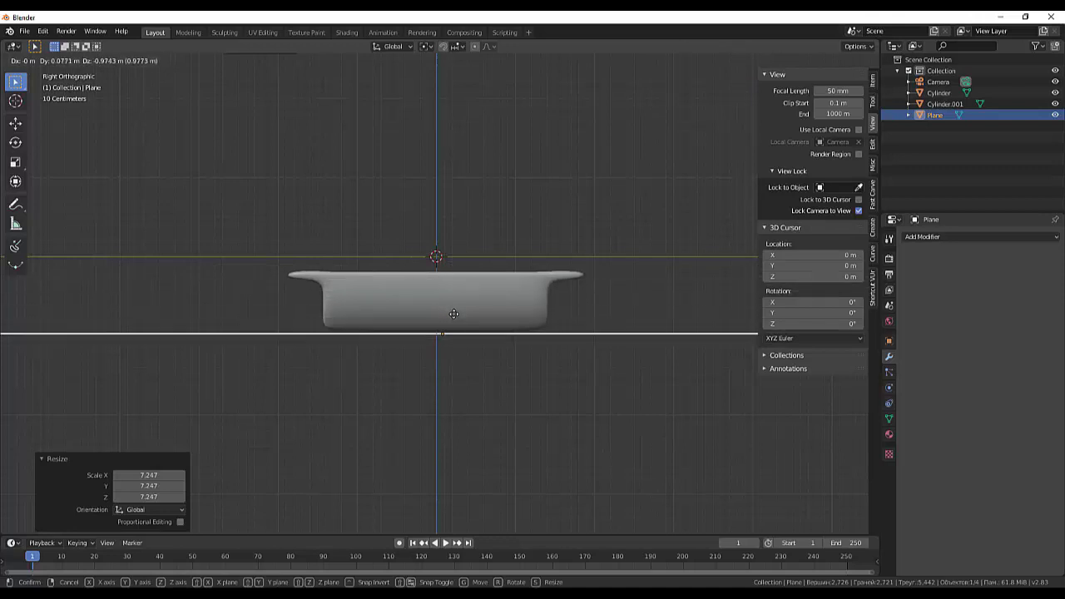
left_click(455, 311)
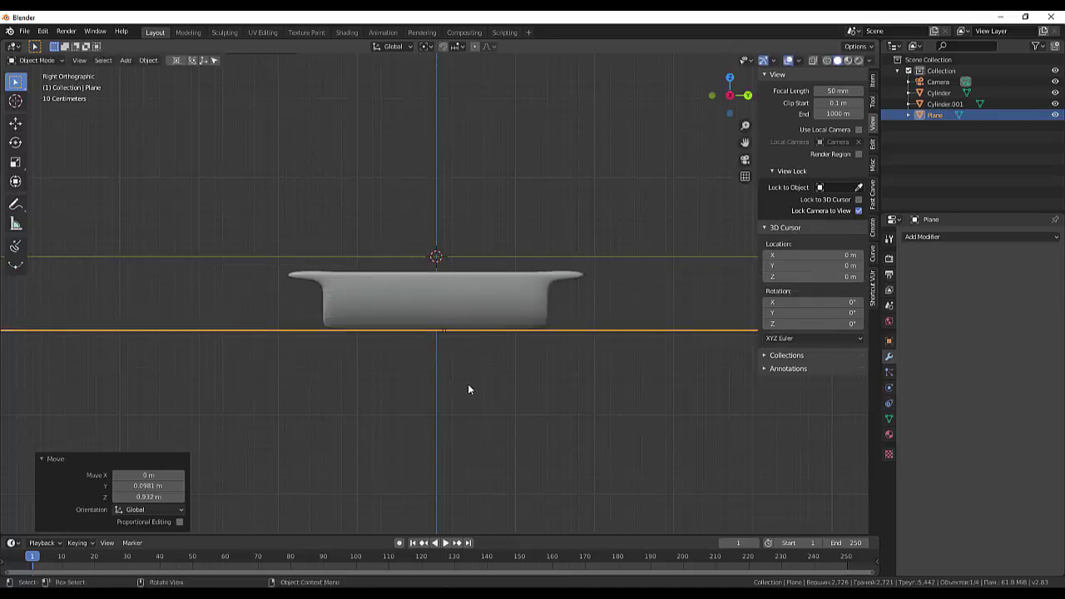
middle_click_drag(467, 385, 492, 444)
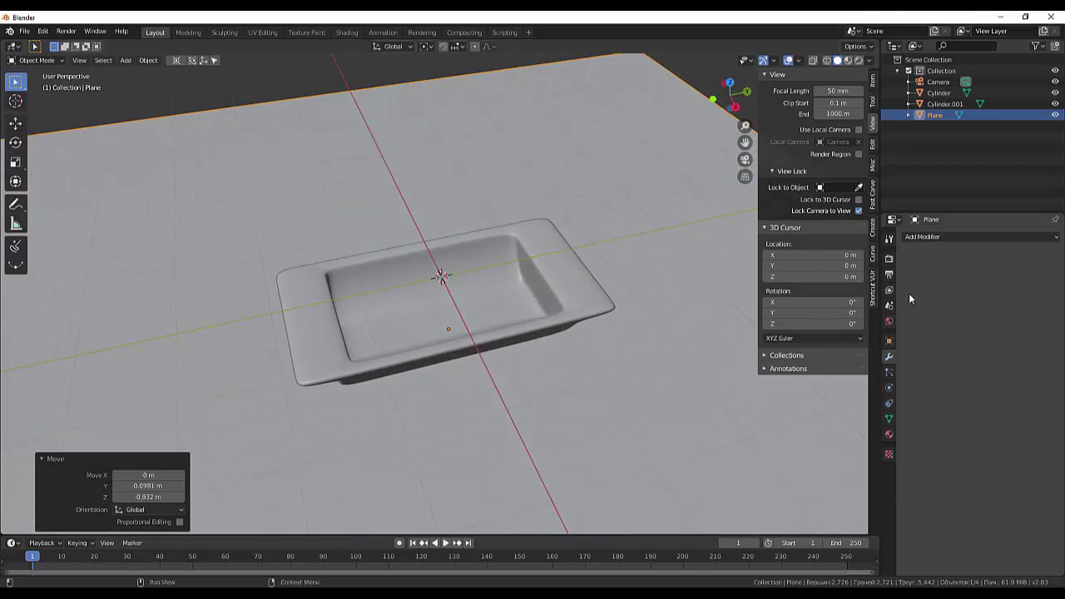
Step: Give the plane a new Material.001 with yellow Base Color and turn on Material Preview shading
left_click(889, 435)
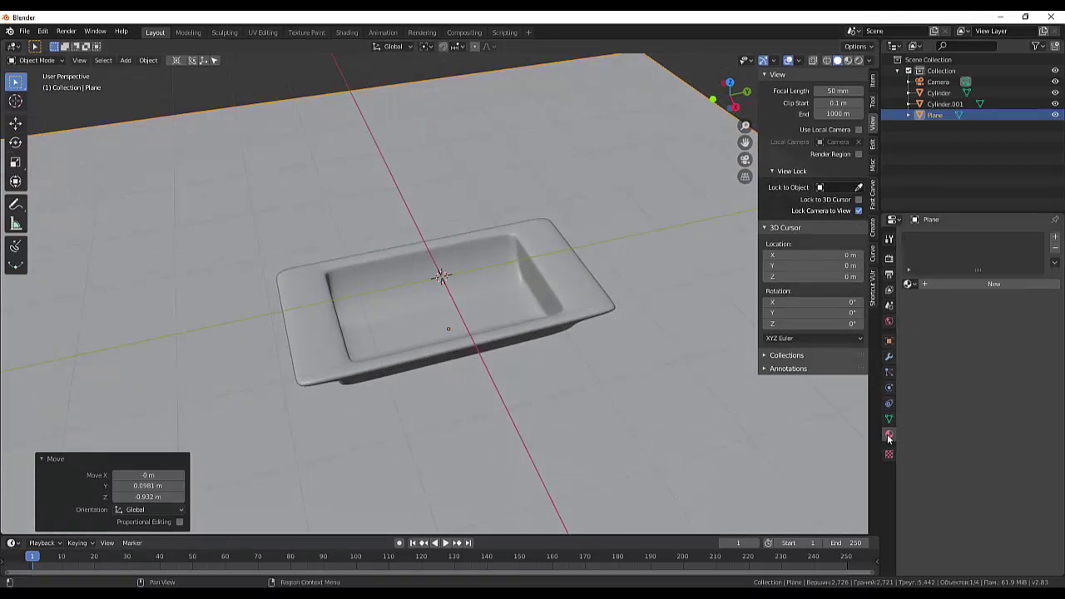
left_click(947, 286)
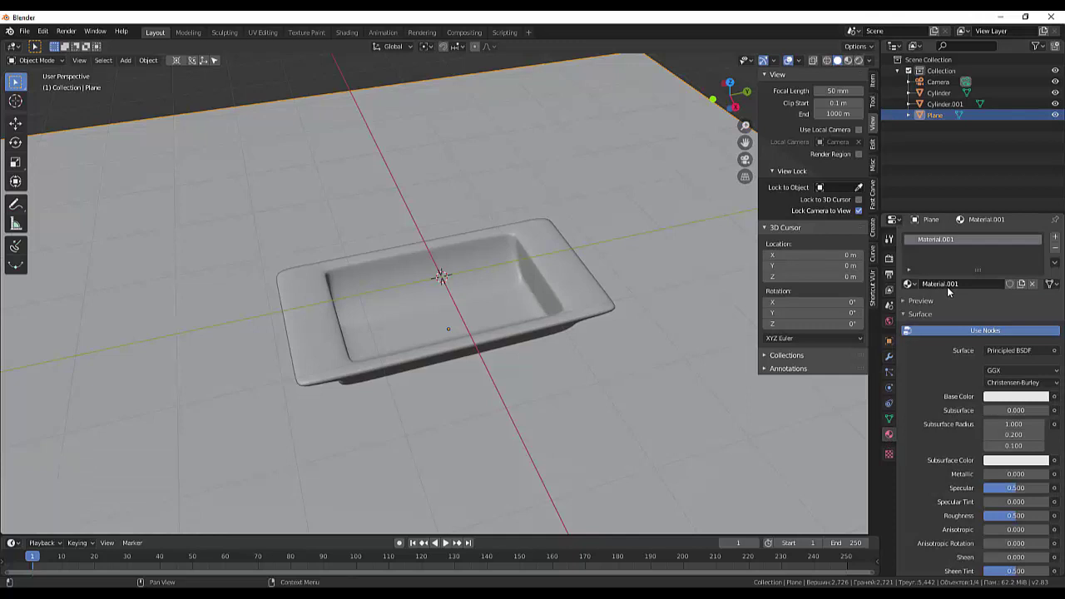
left_click(1005, 397)
left_click_drag(972, 299, 968, 298)
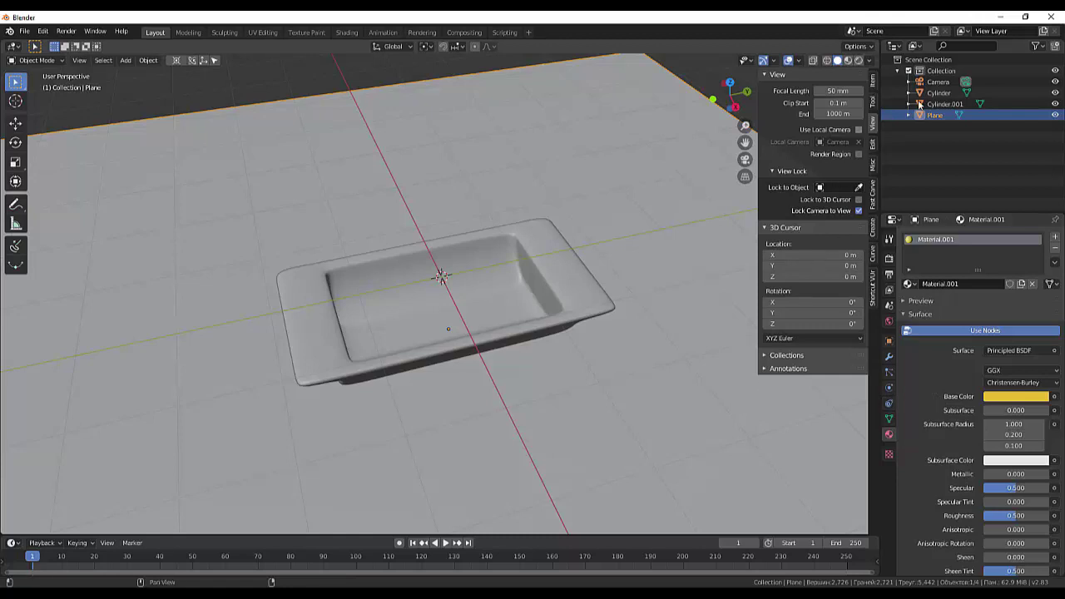
left_click(849, 61)
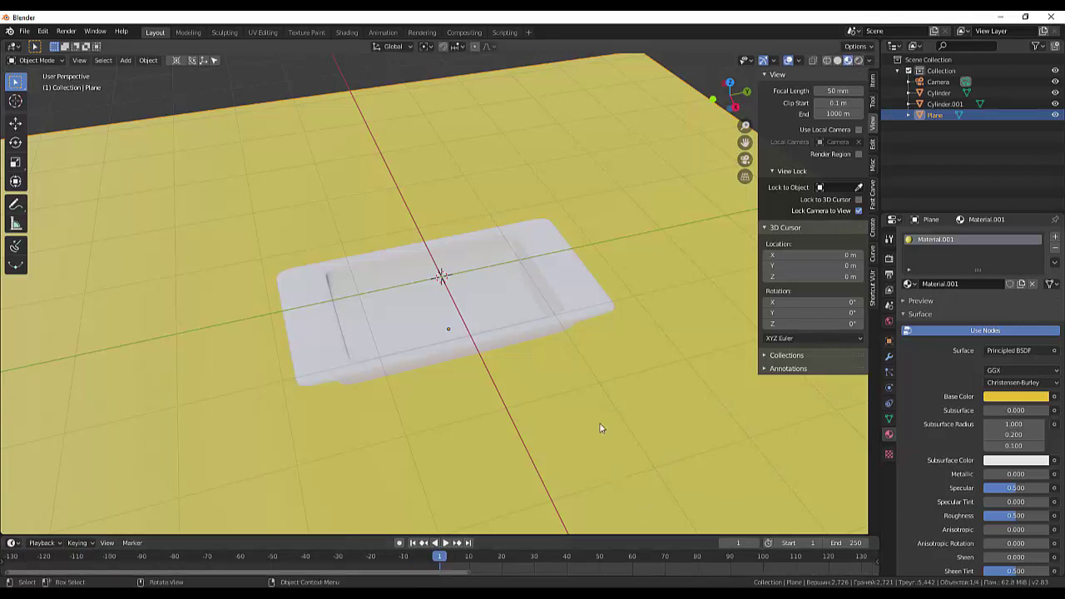
mouse_move(602, 427)
middle_mouse_down()
mouse_move(608, 377)
mouse_move(614, 392)
middle_mouse_up()
scroll(614, 392, "down", 3)
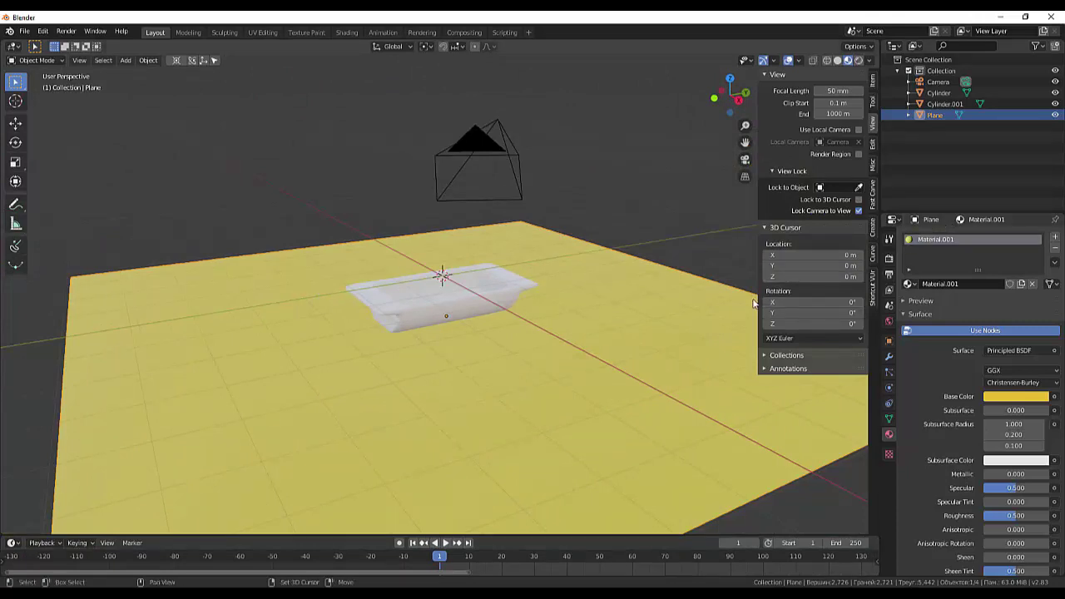
Step: Add a point light raised to Z 4.56 m with a 1.84 m radius
key("shift+a")
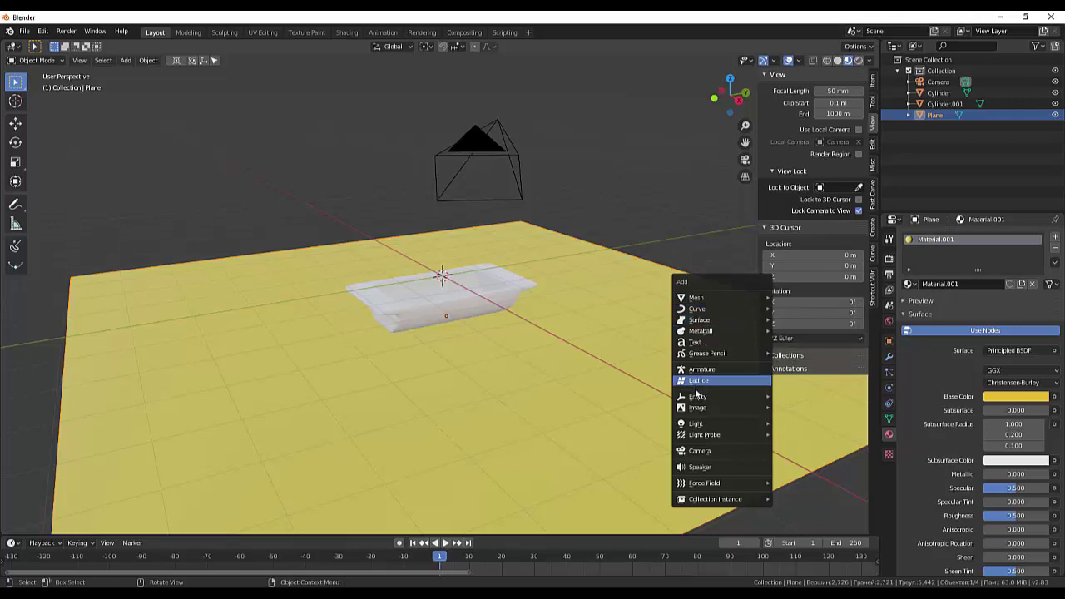
mouse_move(698, 424)
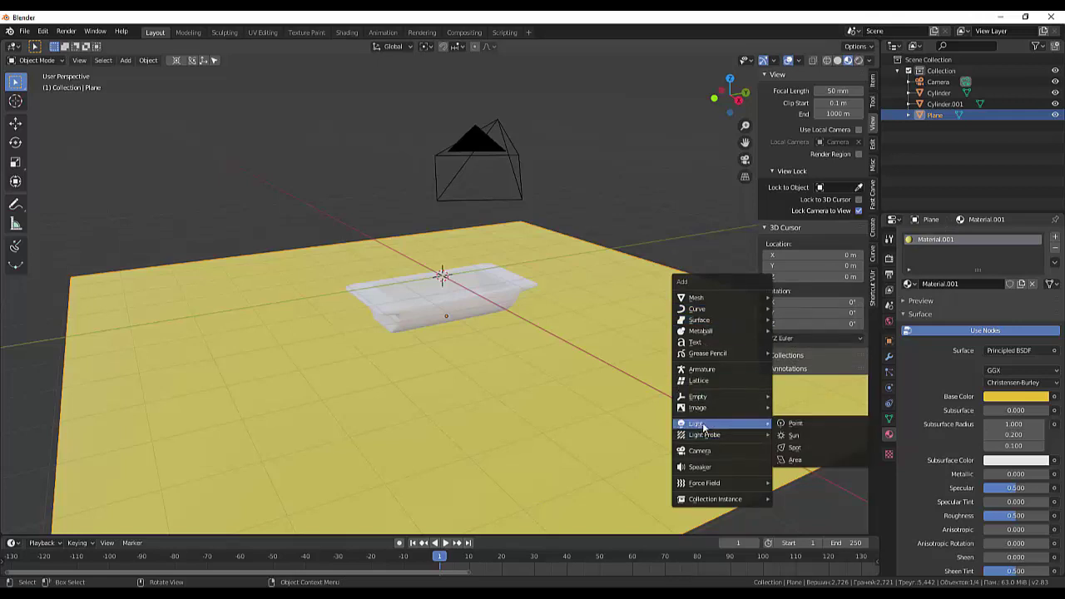
left_click(808, 422)
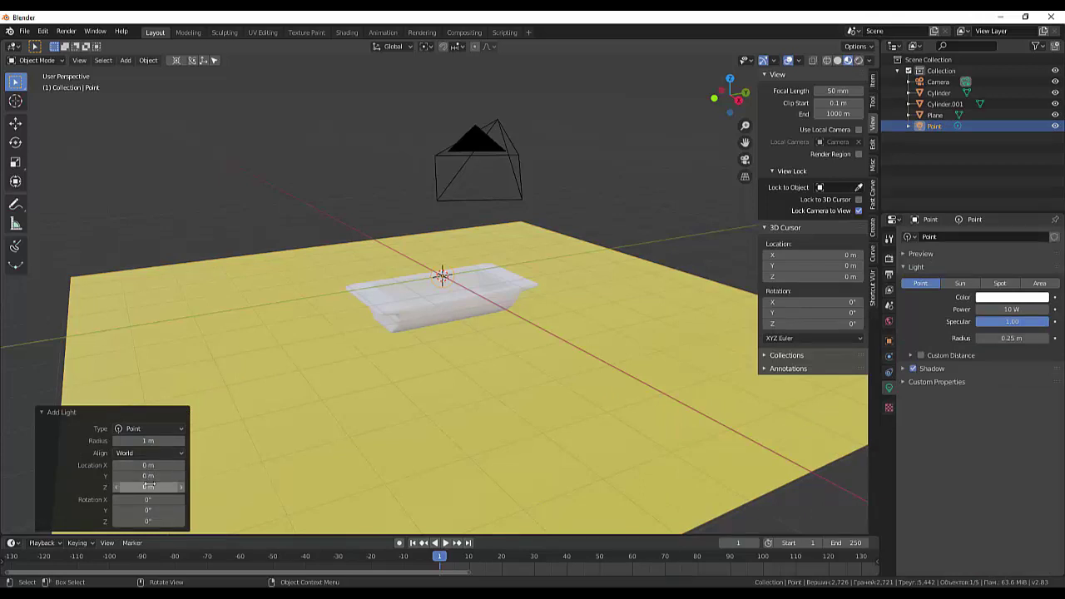
mouse_move(148, 487)
left_mouse_down()
mouse_move(200, 486)
mouse_move(139, 487)
left_mouse_up()
type("4.56")
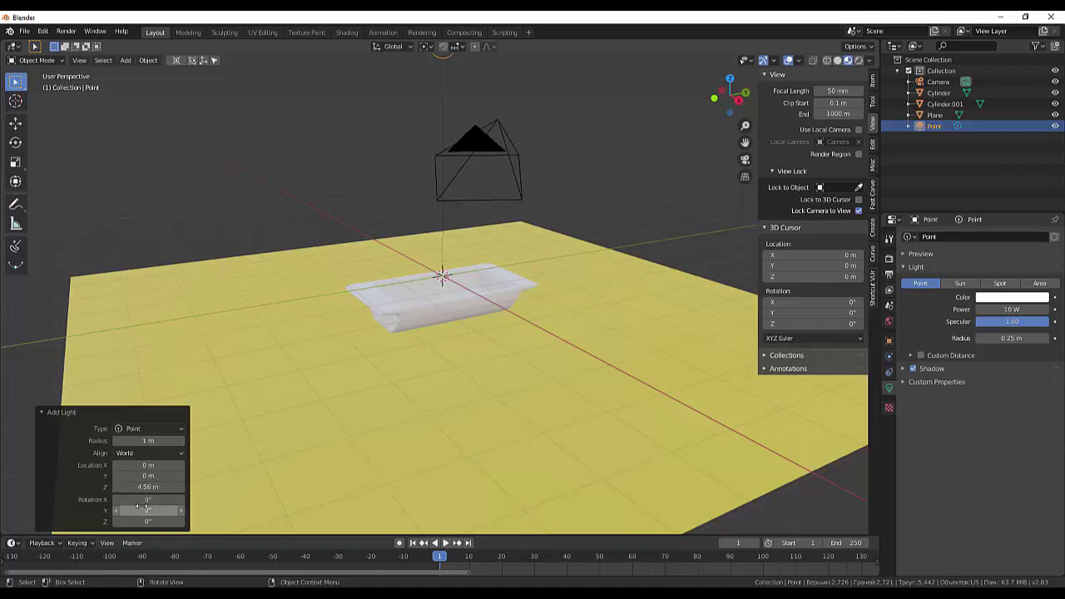
left_click_drag(137, 440, 167, 440)
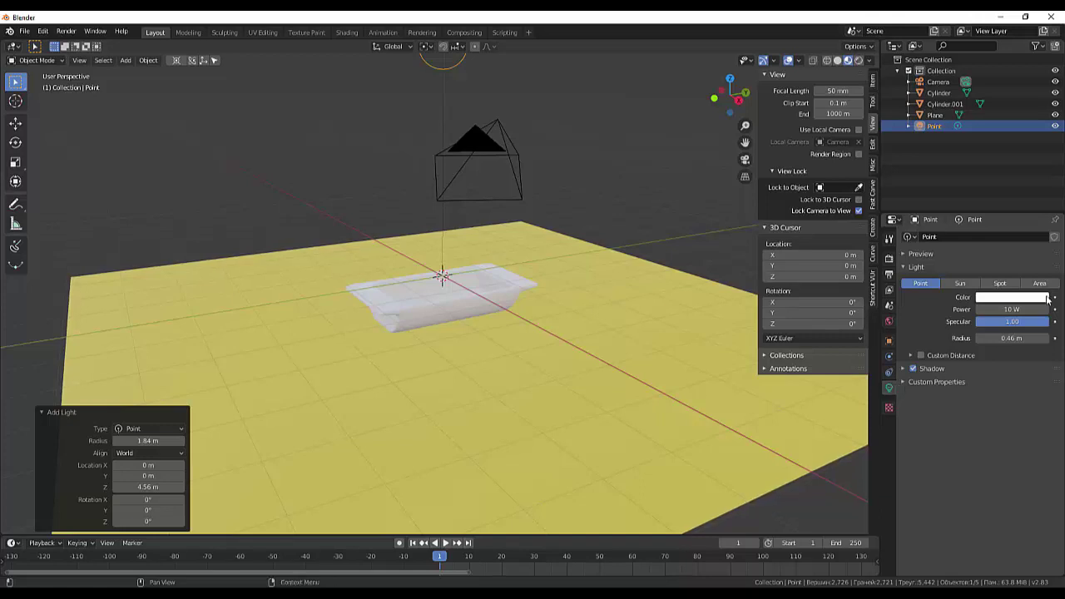
Step: Set the point light's power to 3000 W in Light properties
left_click(1023, 307)
type("1")
key("Return")
left_click(674, 411)
key("KP_7")
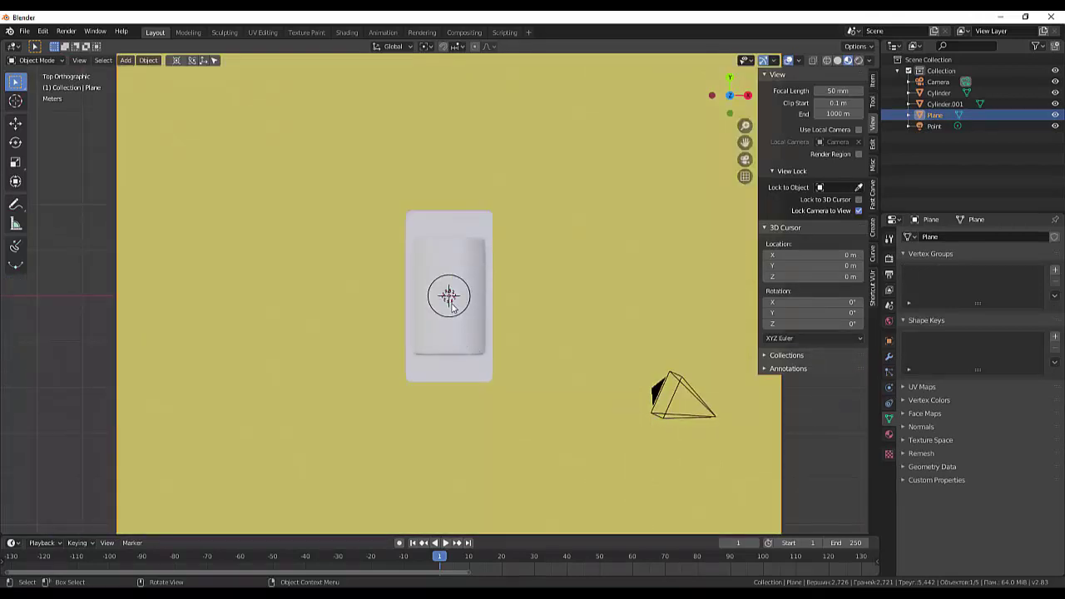
Step: Move the point light beside the tray, about 3.71 m X and -1.71 m Y
key("g")
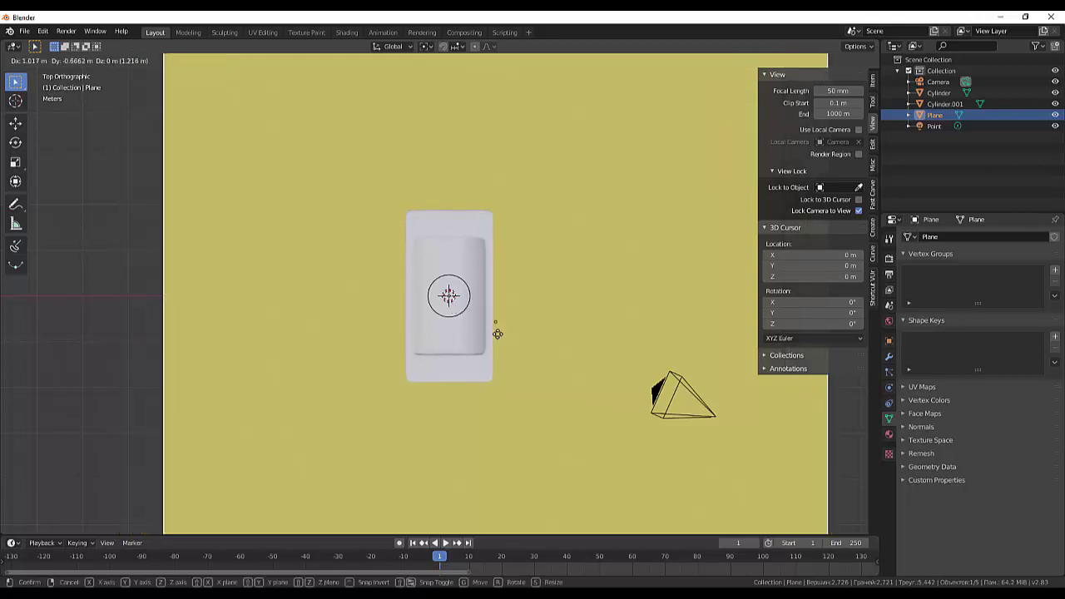
right_click(494, 331)
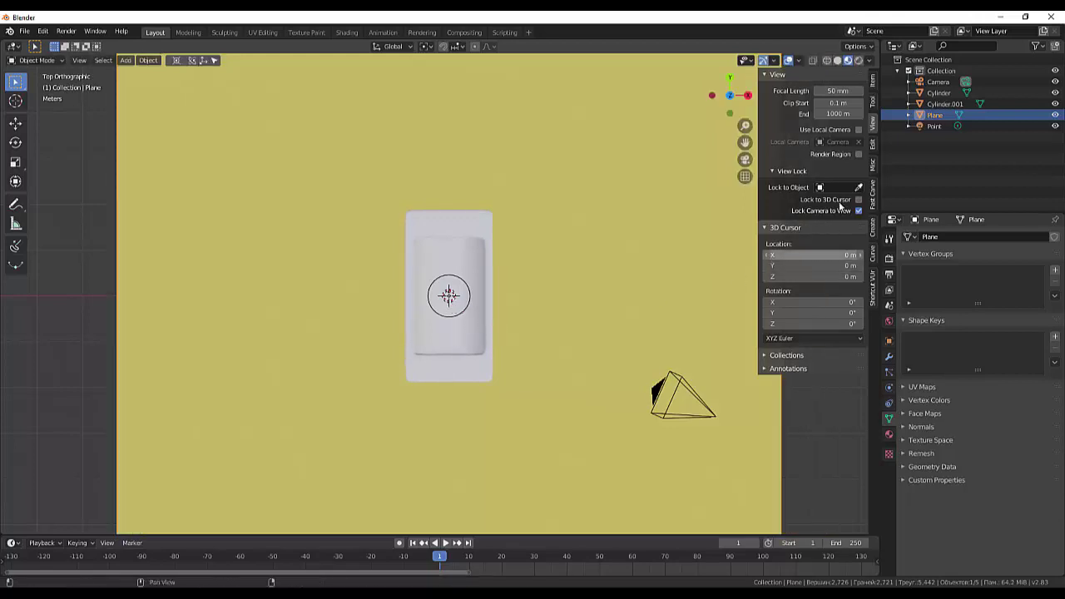
left_click(935, 126)
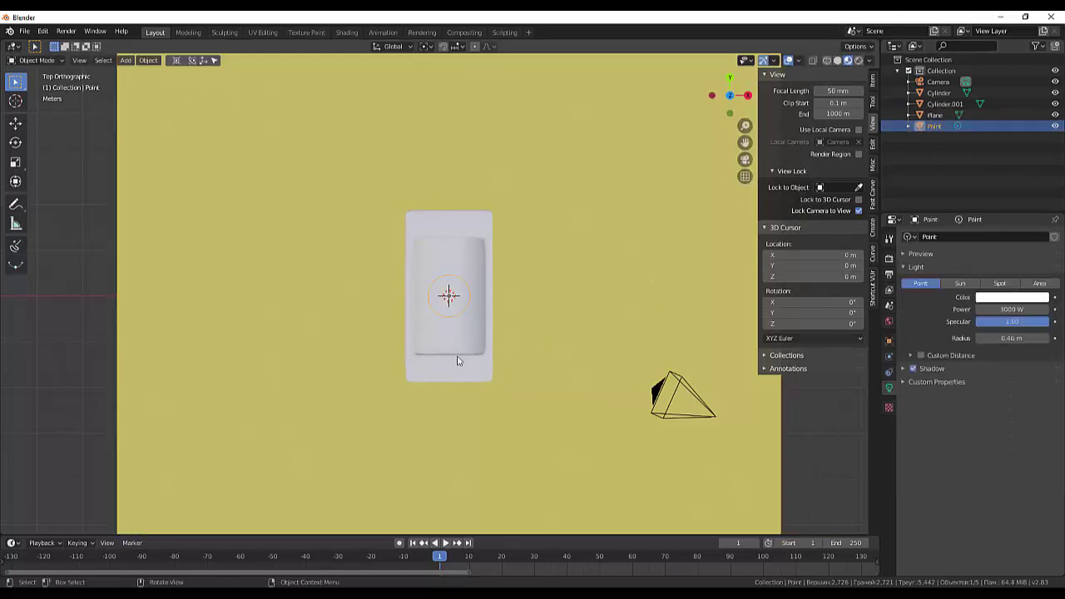
key("g")
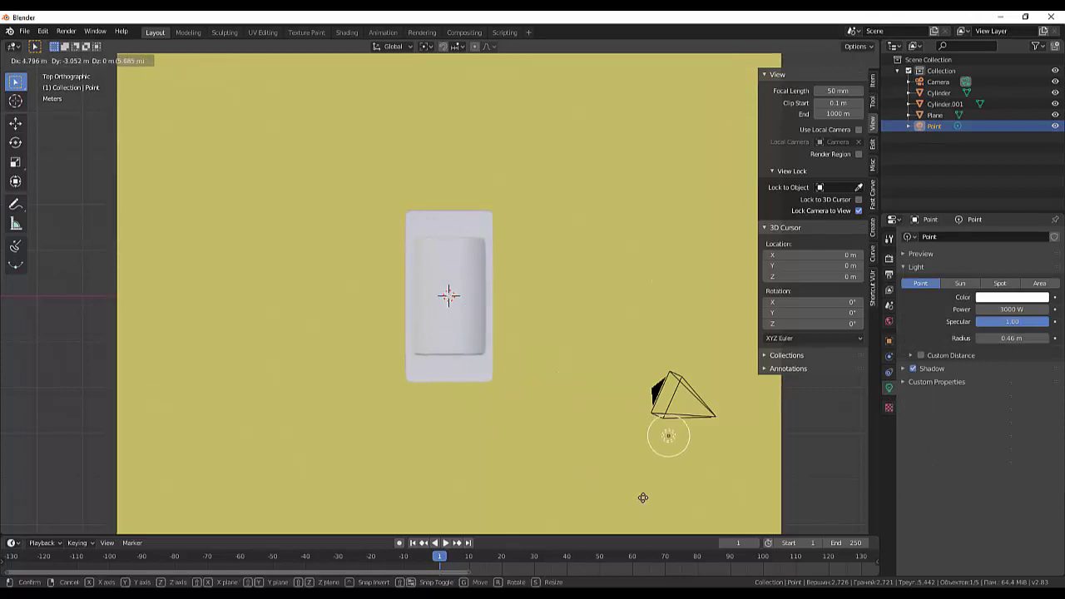
left_click(591, 435)
mouse_move(716, 441)
middle_mouse_down()
mouse_move(614, 271)
mouse_move(590, 314)
mouse_move(611, 318)
mouse_move(608, 404)
middle_mouse_up()
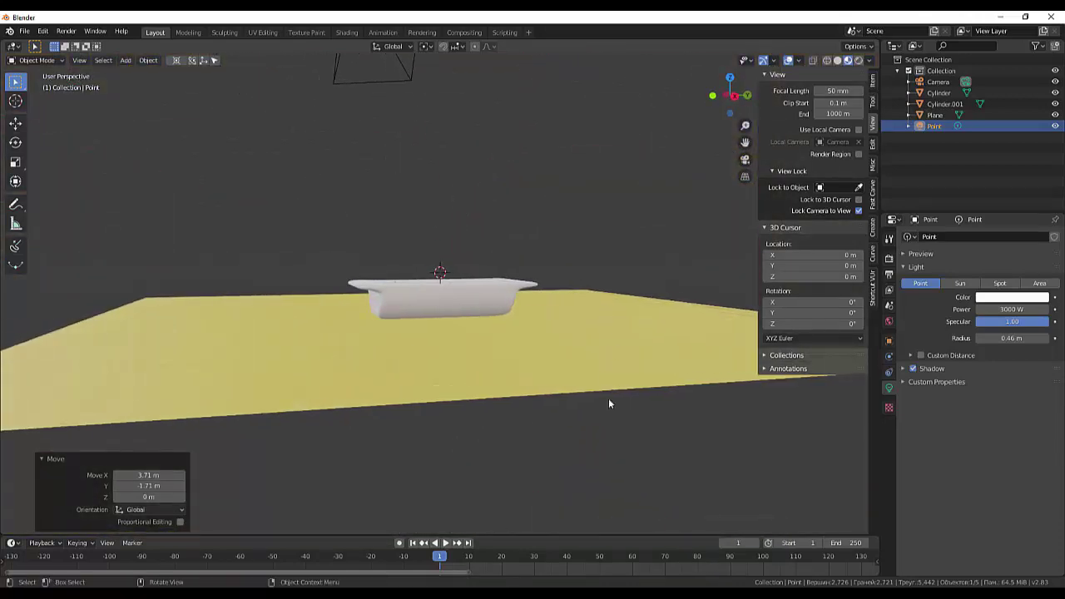
Step: Nudge the ground plane slightly, reframe the view, and switch to the Compositing workspace
left_click(546, 384)
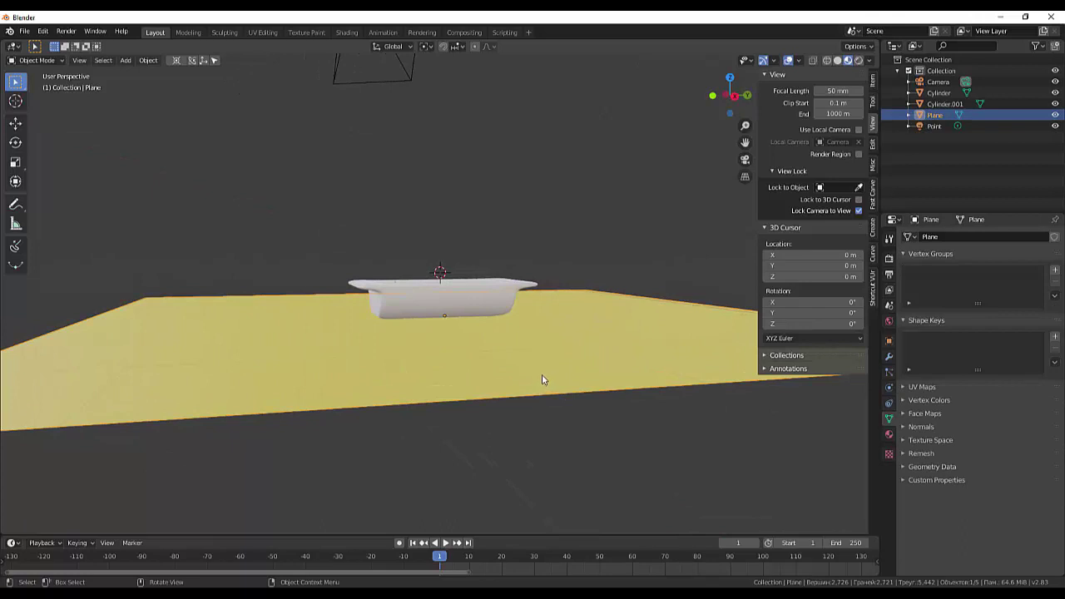
key("g")
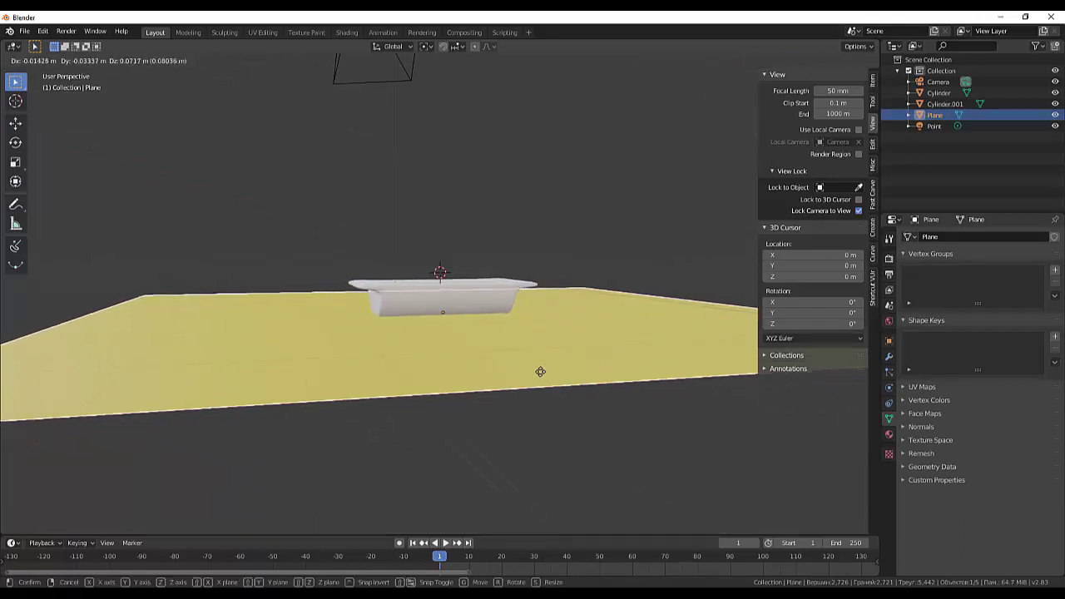
left_click(540, 375)
left_click(537, 471)
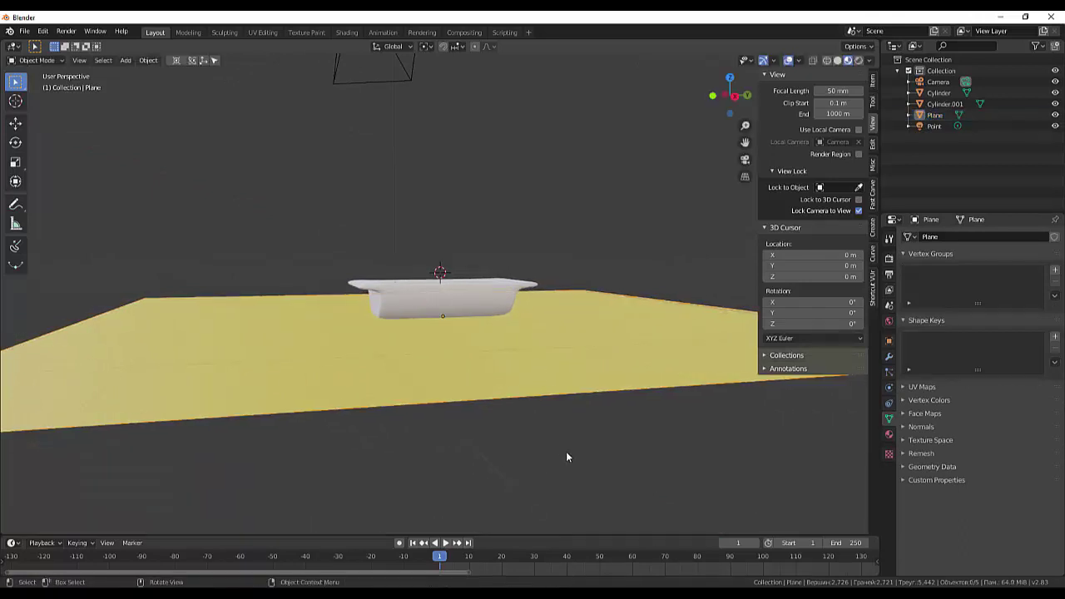
mouse_move(566, 451)
middle_mouse_down()
mouse_move(599, 475)
mouse_move(522, 404)
middle_mouse_up()
scroll(522, 403, "up", 2)
scroll(524, 401, "up", 2)
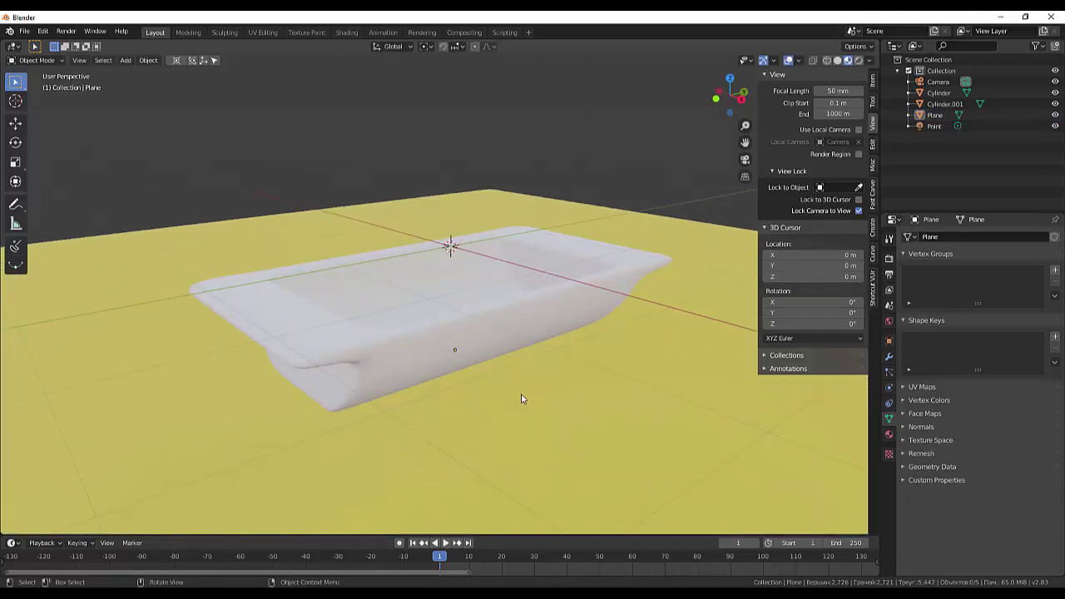
scroll(522, 399, "down", 1)
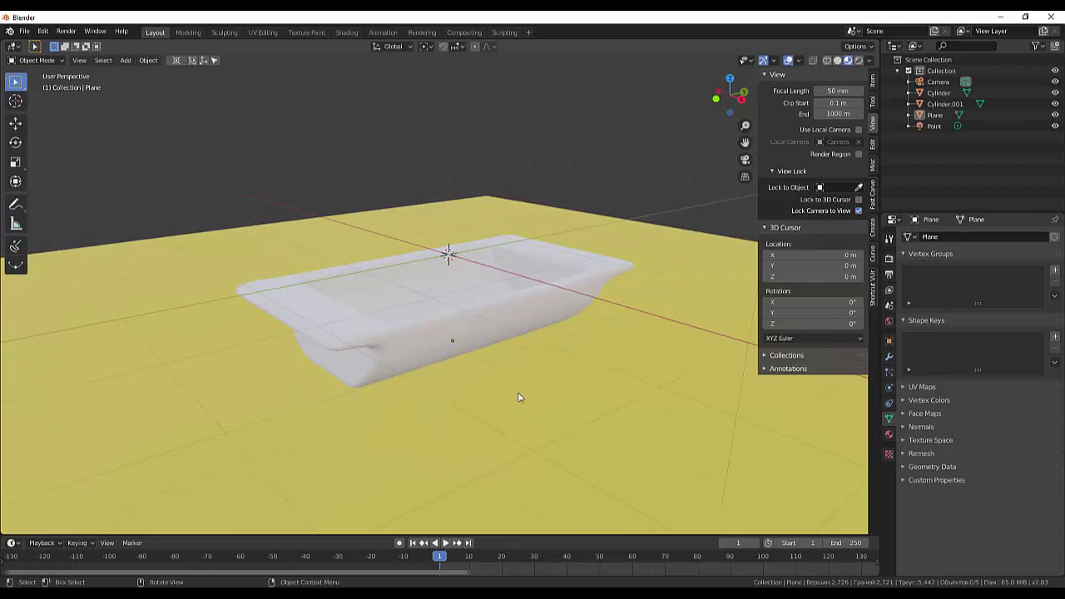
left_click(463, 33)
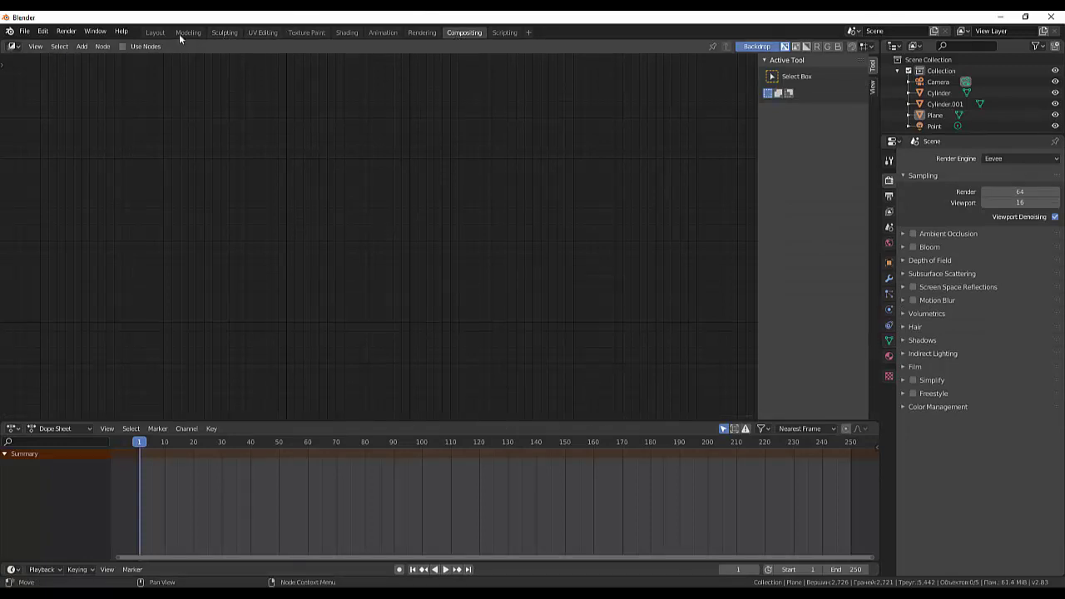
Step: Go back to the Layout workspace showing the white tray on the yellow floor
left_click(154, 33)
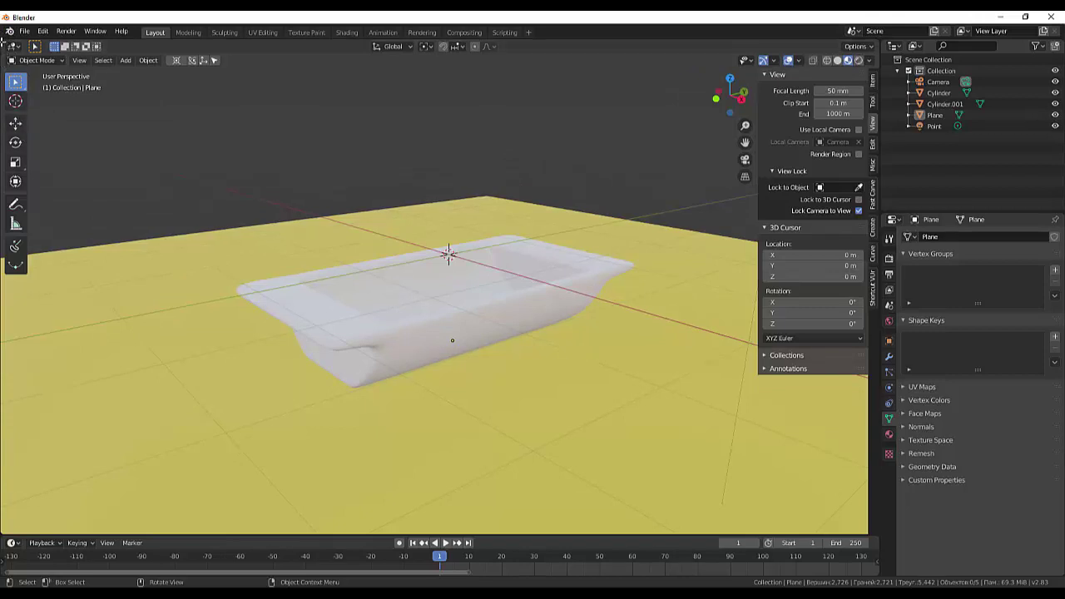
Step: Split the 3D view into two stacked views, widen the lower-left, and orbit the lower-right view
mouse_move(3, 41)
left_mouse_down()
mouse_move(106, 306)
mouse_move(4, 305)
mouse_move(290, 322)
left_mouse_up()
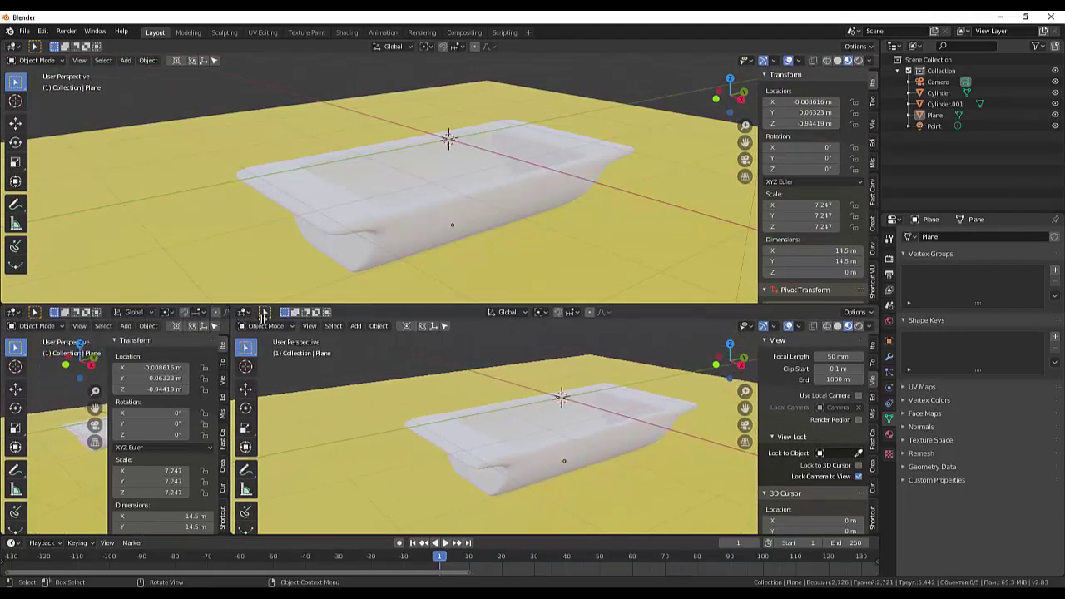
left_click_drag(289, 322, 304, 322)
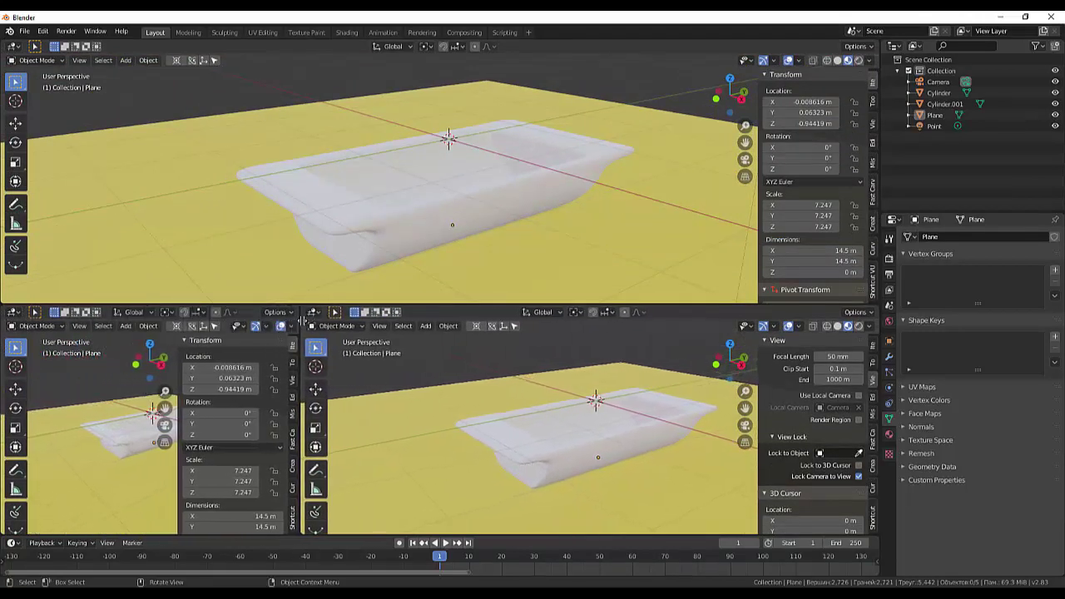
mouse_move(523, 344)
middle_mouse_down()
mouse_move(521, 387)
mouse_move(528, 372)
mouse_move(504, 368)
mouse_move(470, 325)
middle_mouse_up()
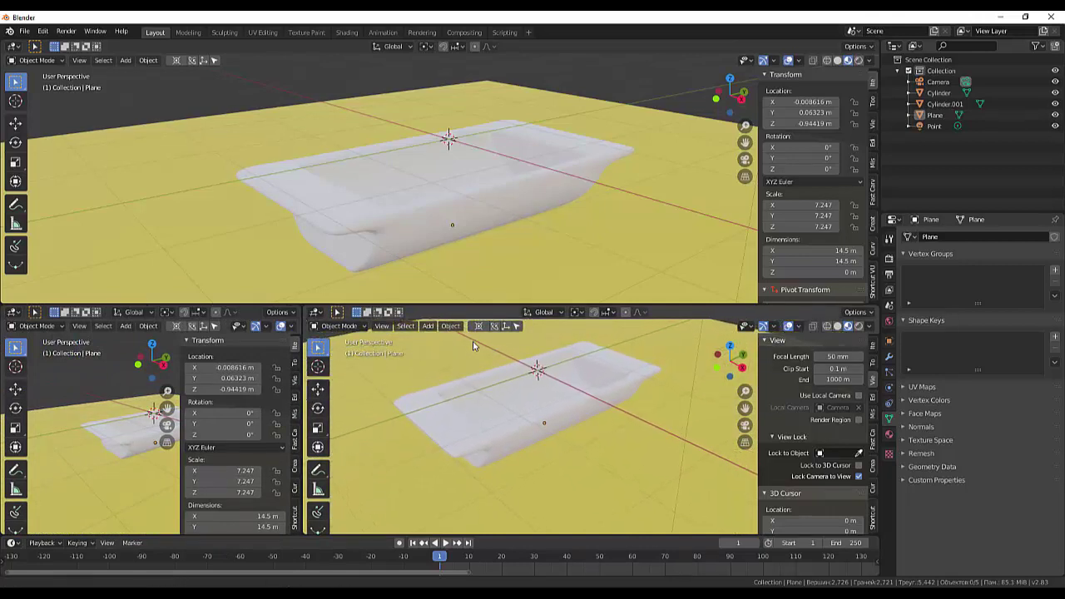
Step: Visit the Compositing workspace briefly, then come back to Layout
left_click(462, 32)
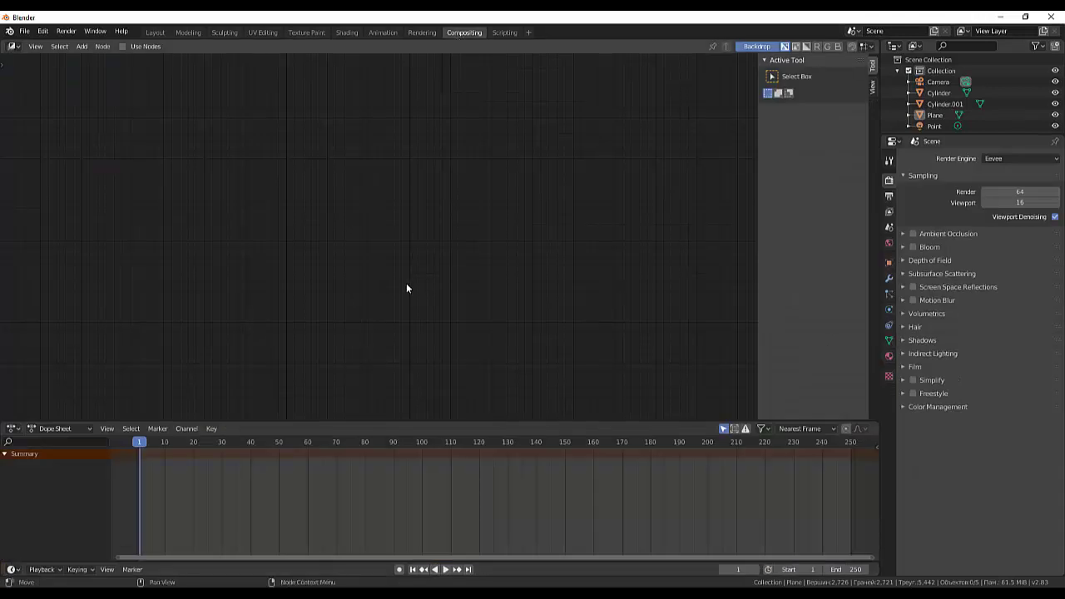
key("ctrl")
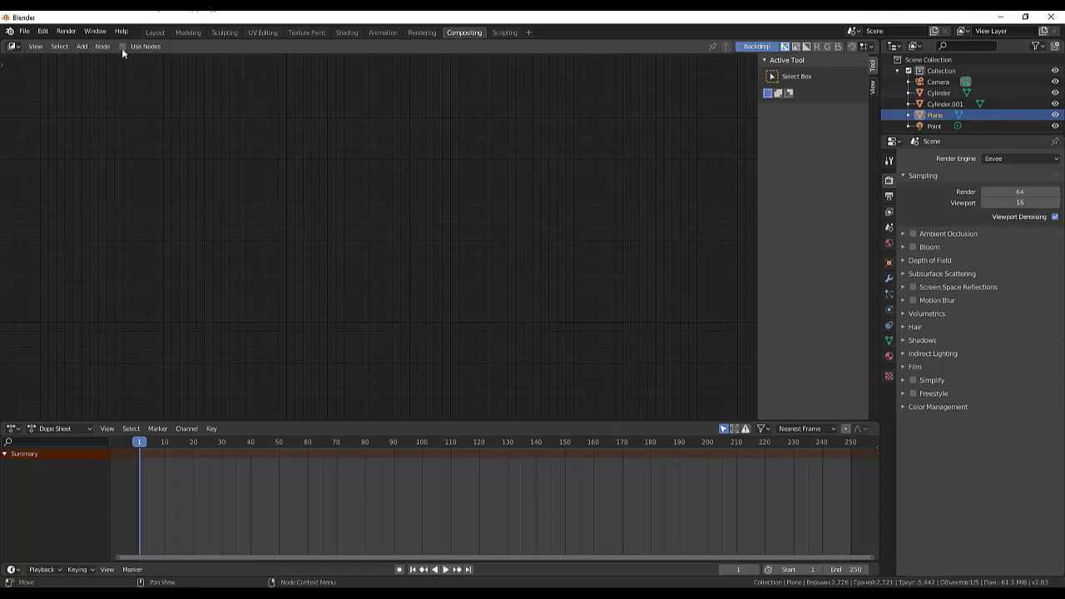
left_click(156, 33)
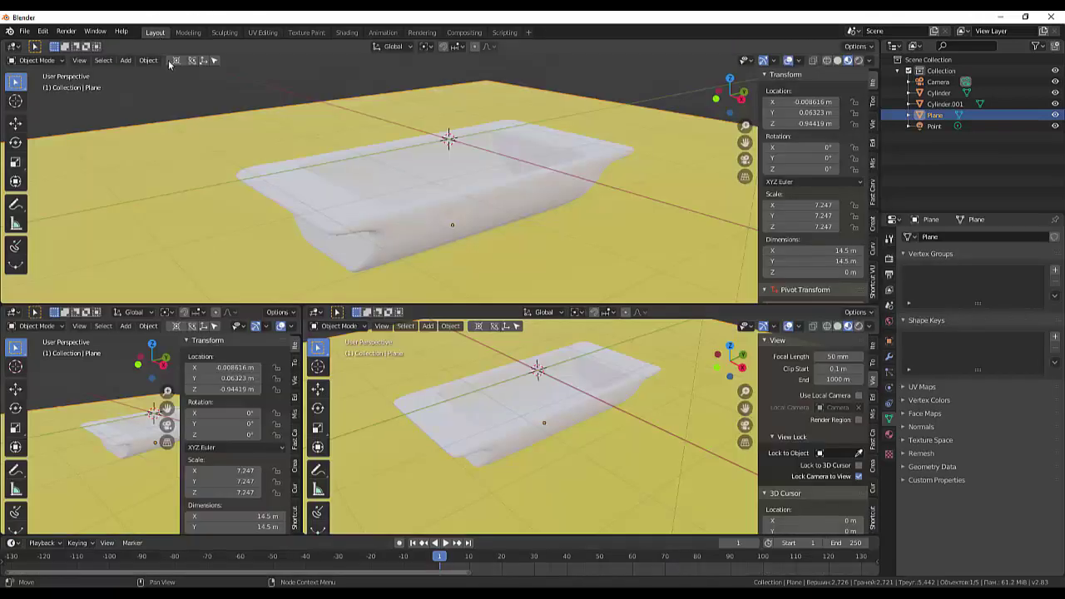
Step: Make the upper area a compositor node editor and the lower-left an Image Editor, with Cylinder.001 active
left_click(12, 47)
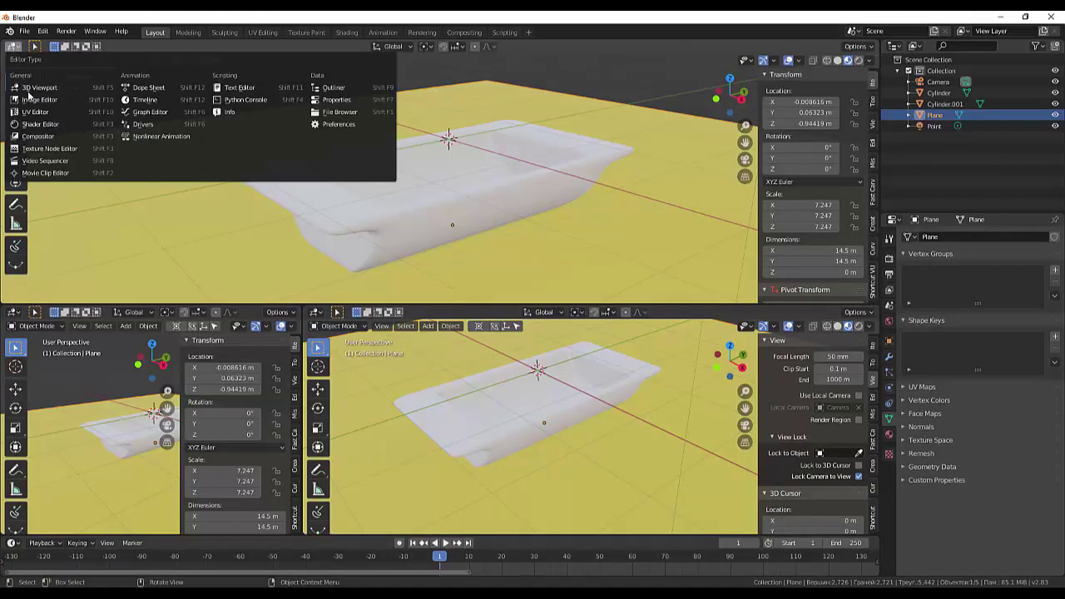
left_click(39, 136)
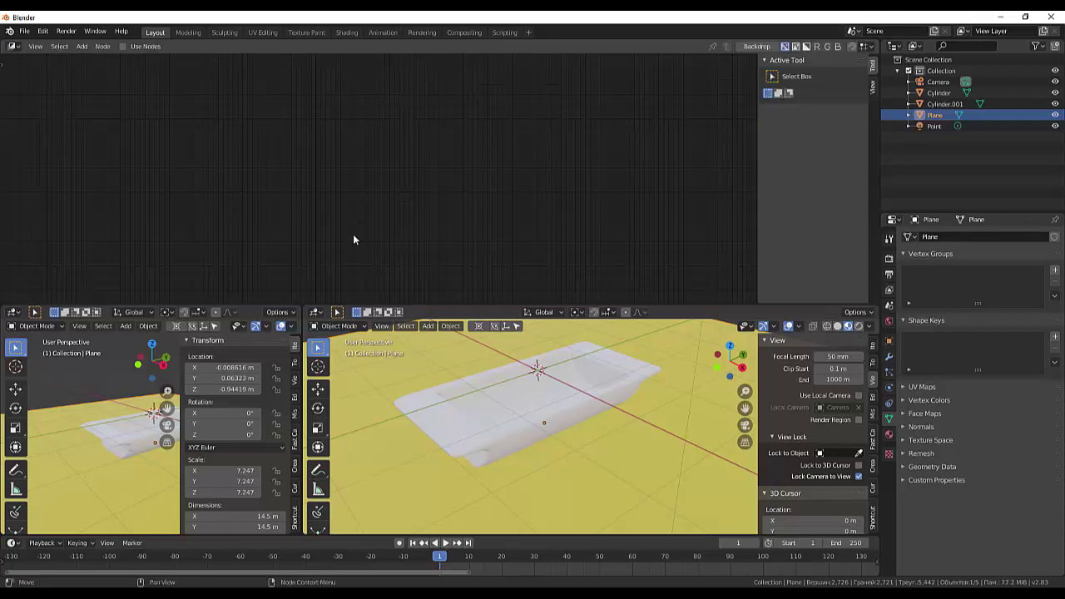
left_click(460, 450)
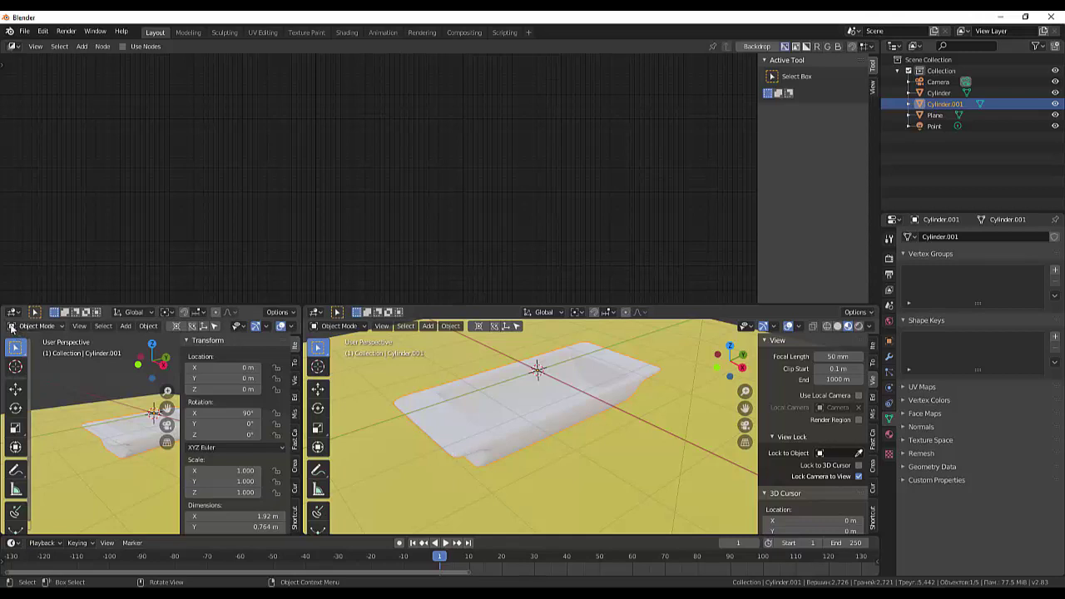
left_click(11, 328)
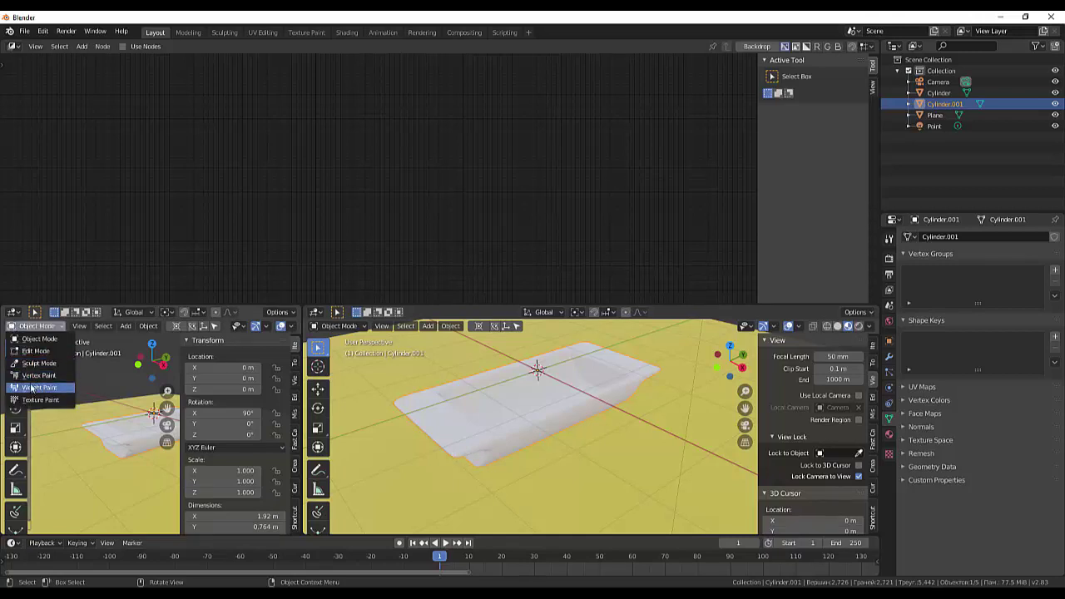
left_click(12, 312)
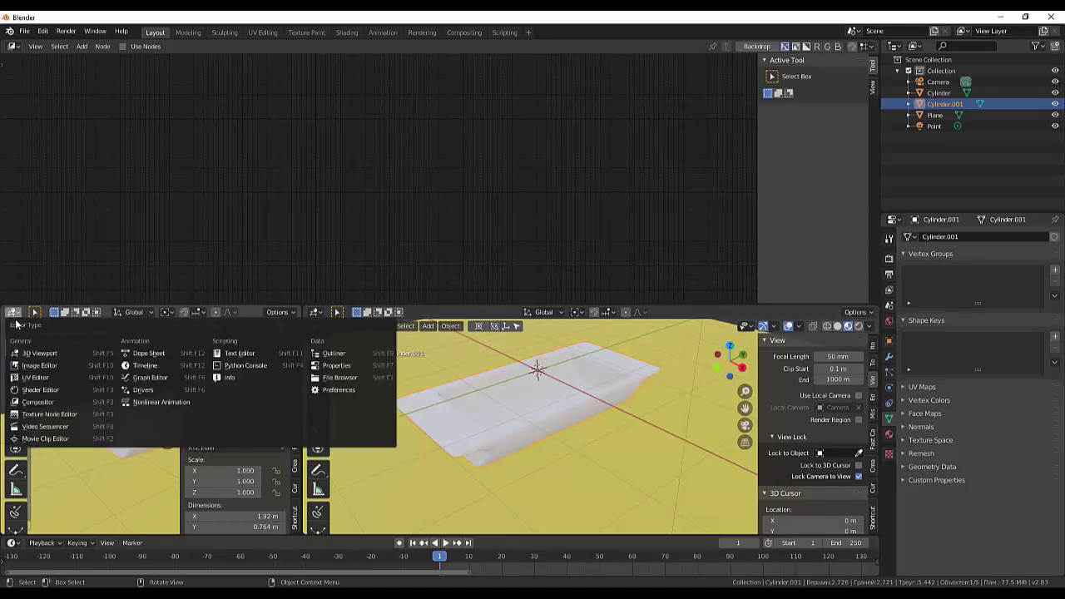
left_click(35, 378)
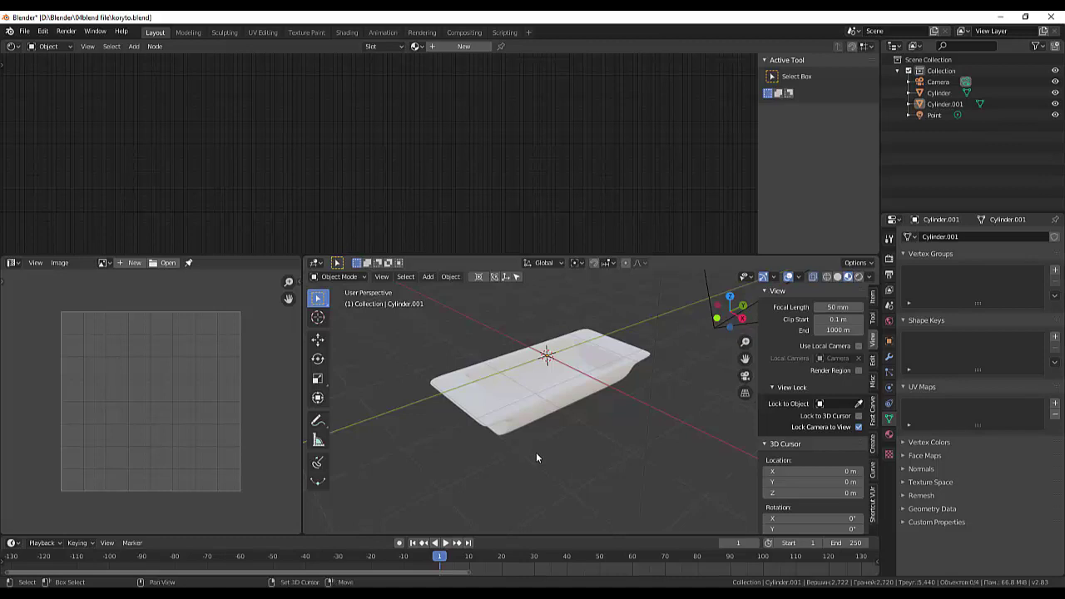
Step: Add a plane, move and scale it into a large floor, and give it new Material.003
key("shift+a")
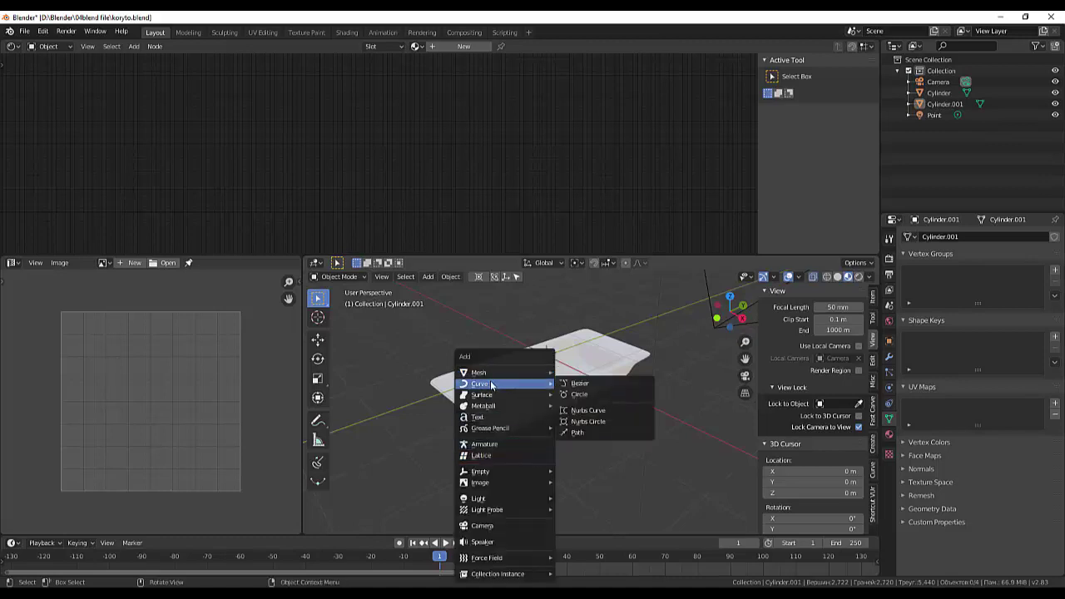
mouse_move(481, 371)
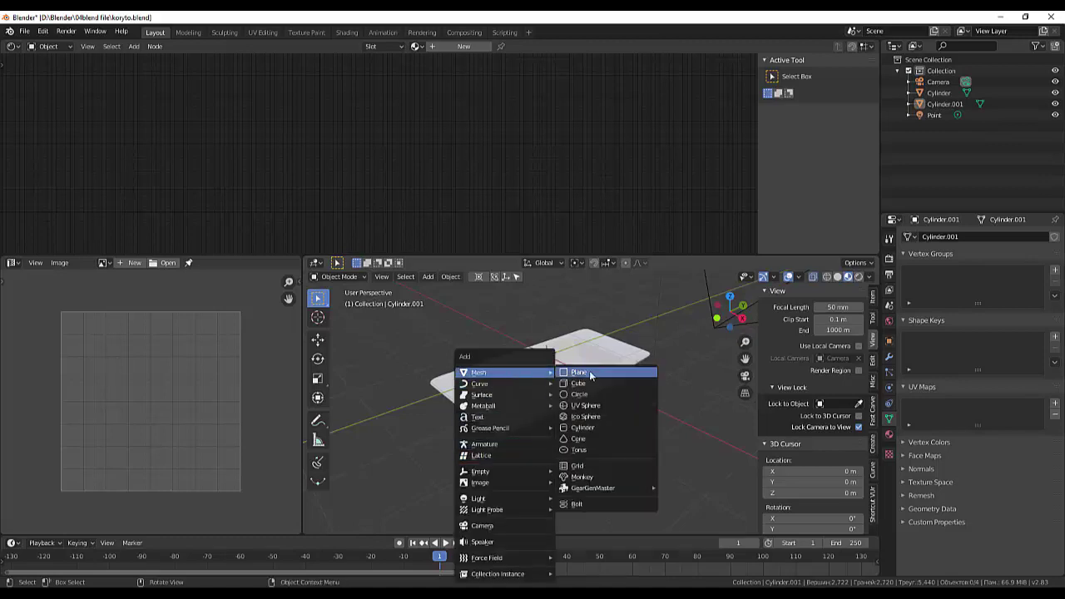
left_click(589, 375)
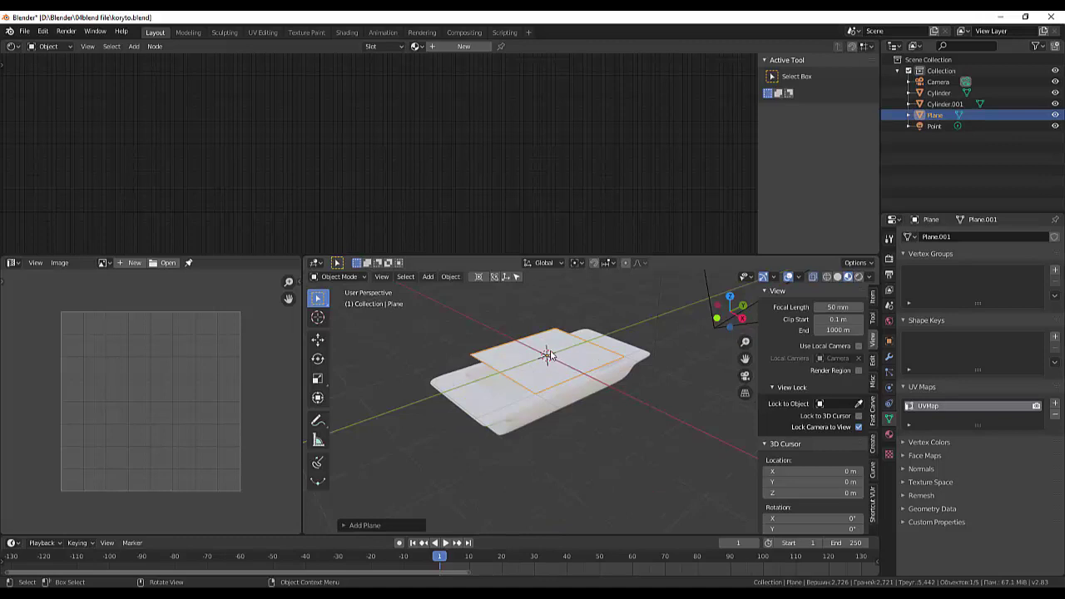
key("g")
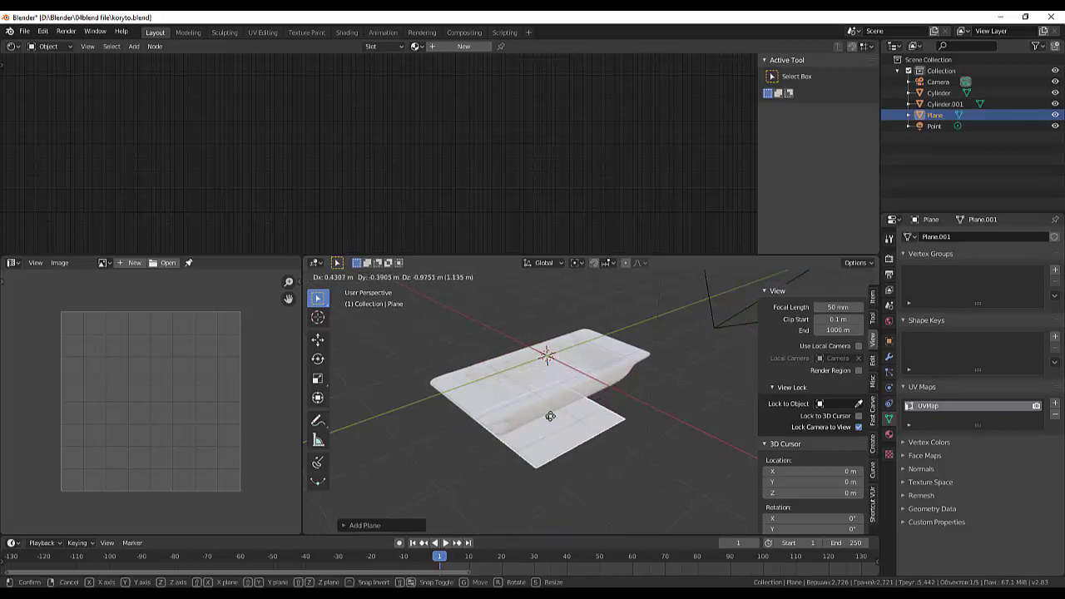
left_click(544, 397)
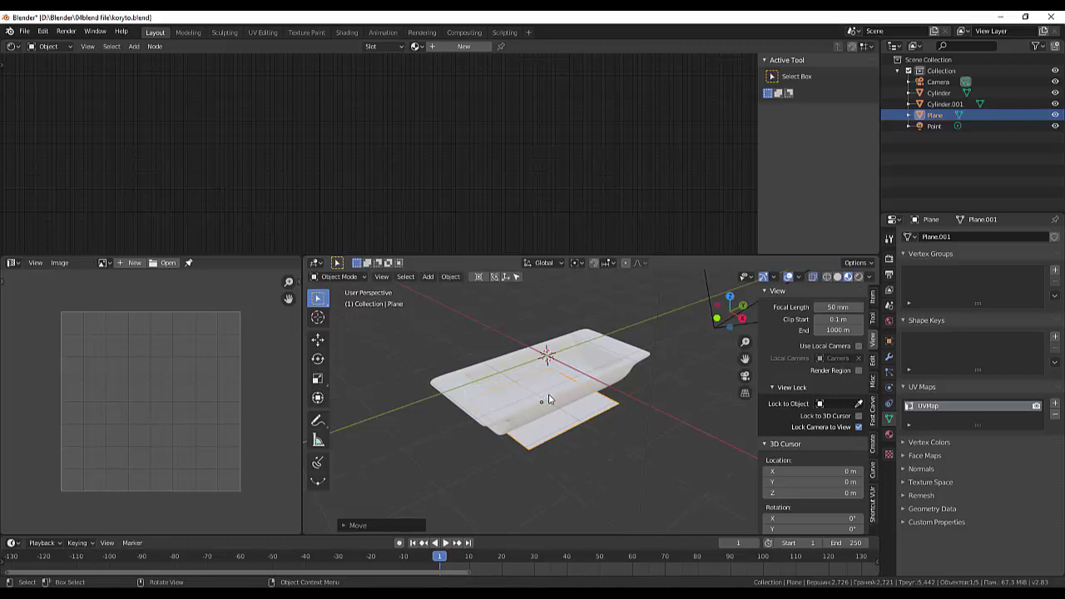
key("s")
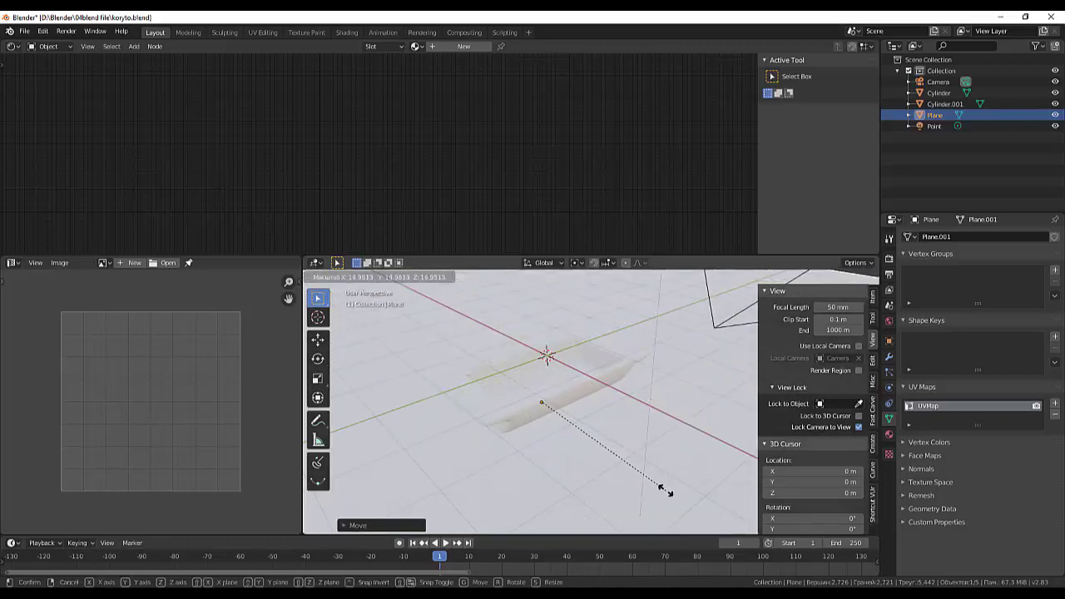
left_click(666, 491)
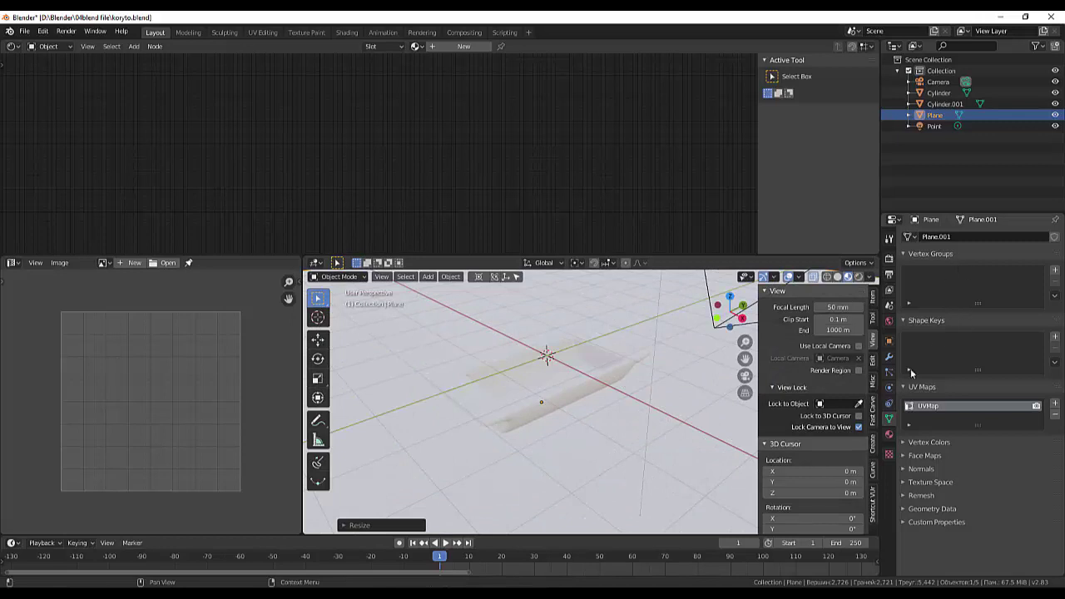
left_click(888, 441)
left_click(1001, 284)
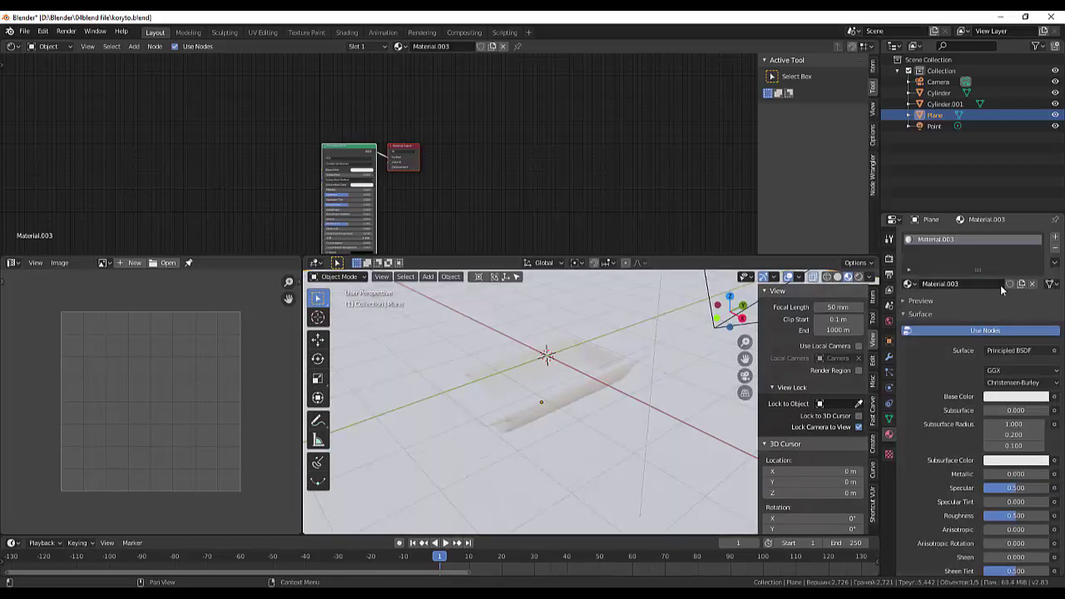
Step: Set the floor material's base colour to a muted, darkened beige
left_click(1003, 397)
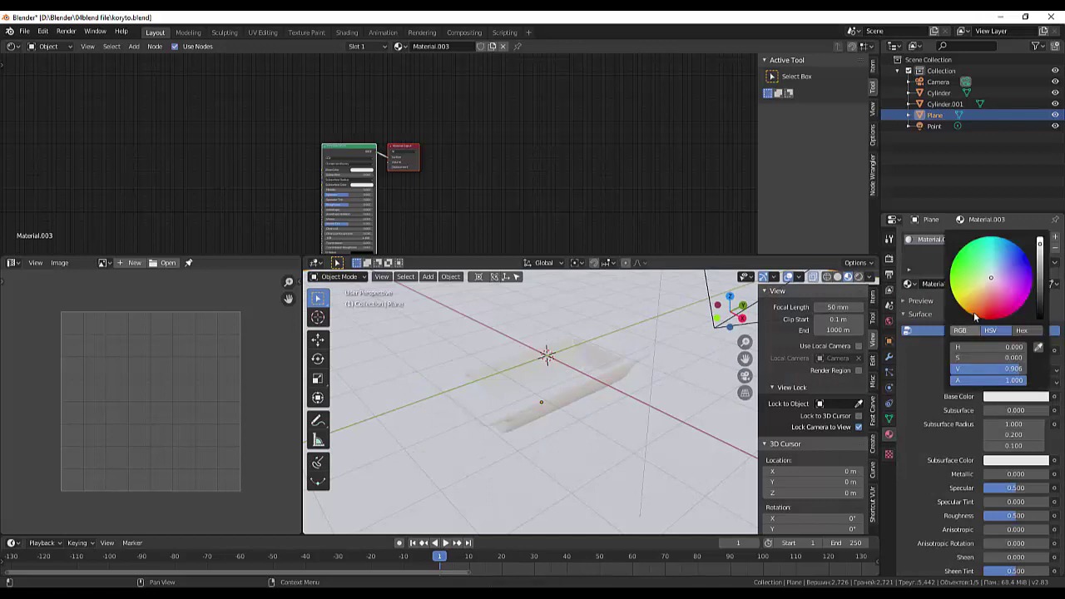
mouse_move(974, 312)
left_mouse_down()
mouse_move(984, 314)
mouse_move(967, 288)
mouse_move(981, 287)
left_mouse_up()
left_click_drag(1041, 248, 1039, 277)
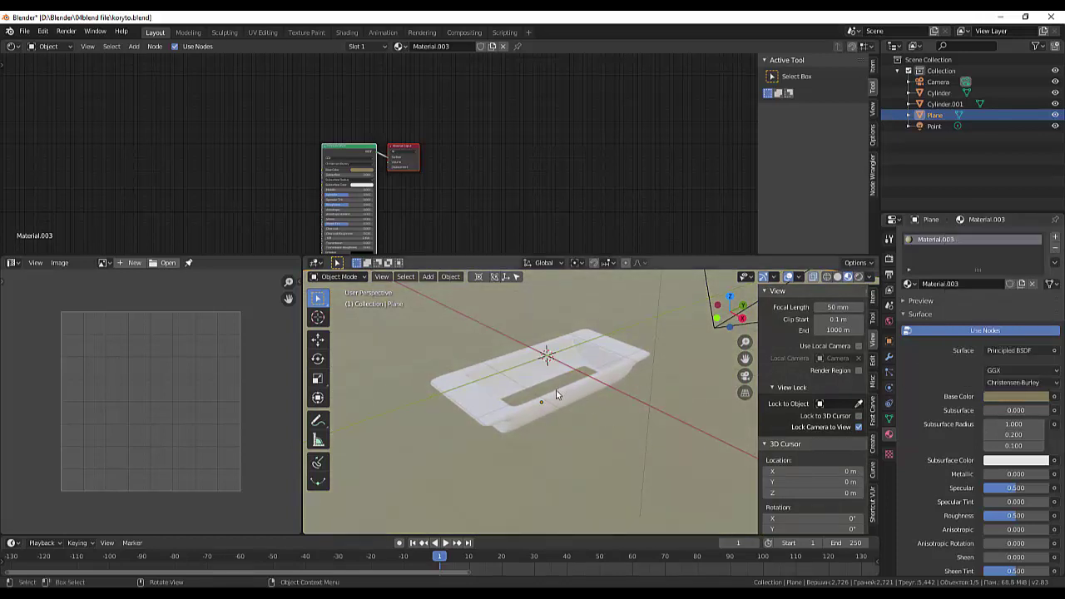
Step: Nudge the floor plane into place and recentre the view on the tray
key("g")
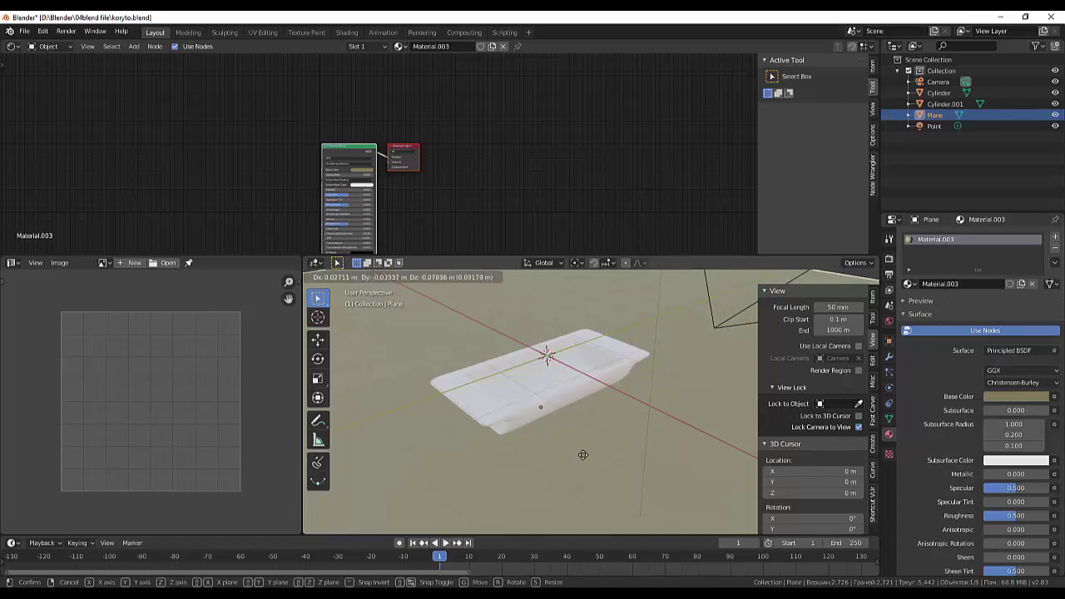
left_click(582, 456)
scroll(596, 425, "up", 1)
scroll(596, 424, "up", 2)
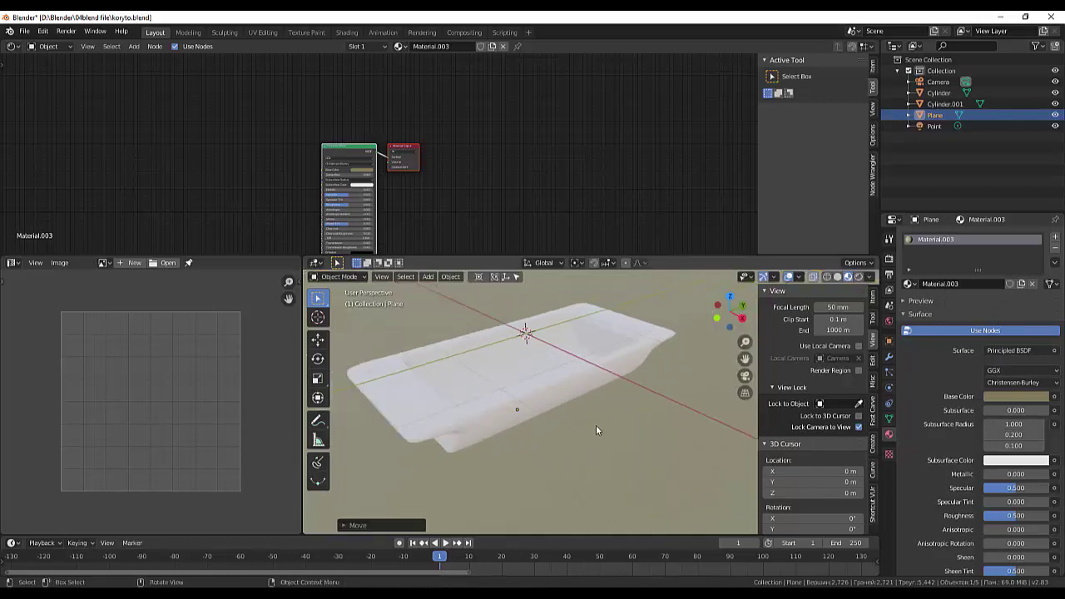
scroll(596, 424, "up", 1)
middle_click_drag(597, 423, 617, 453, "shift")
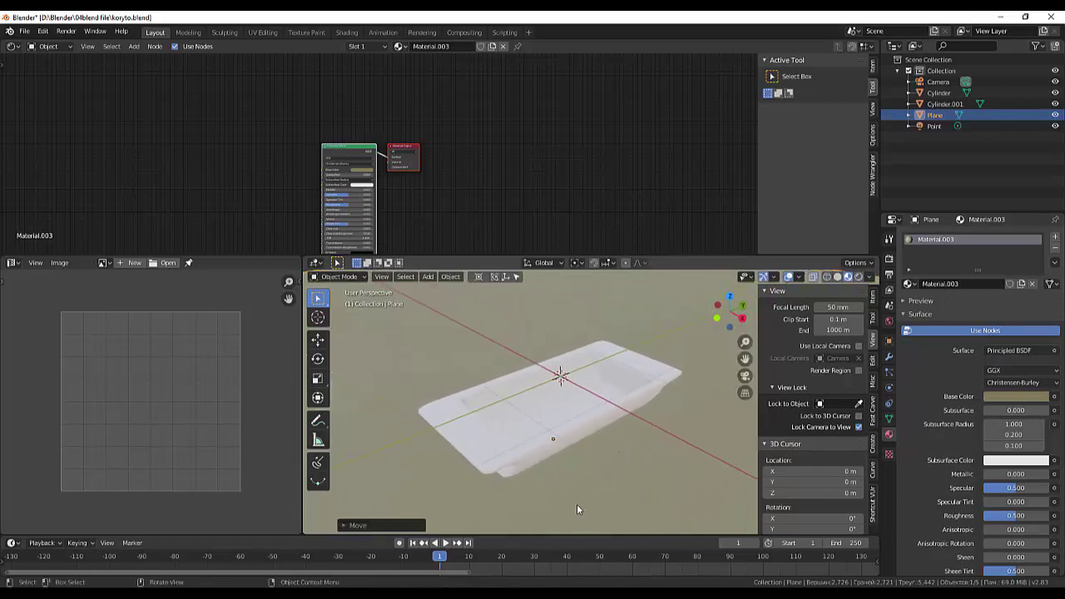
Step: Spread the Principled BSDF and Material Output nodes apart, then select Cylinder.001
left_click(345, 147)
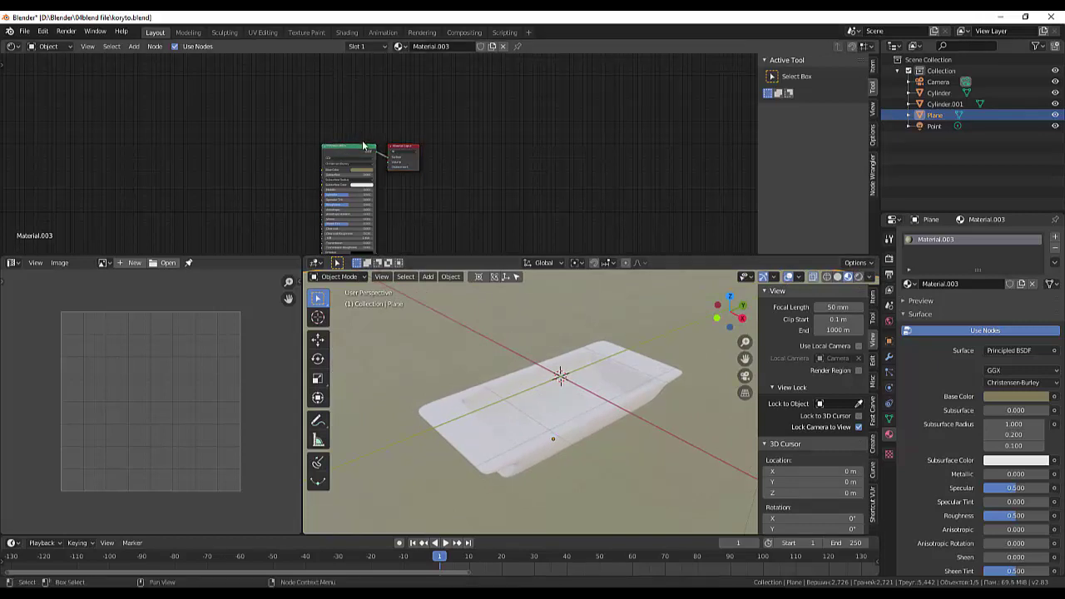
left_click_drag(354, 145, 375, 105)
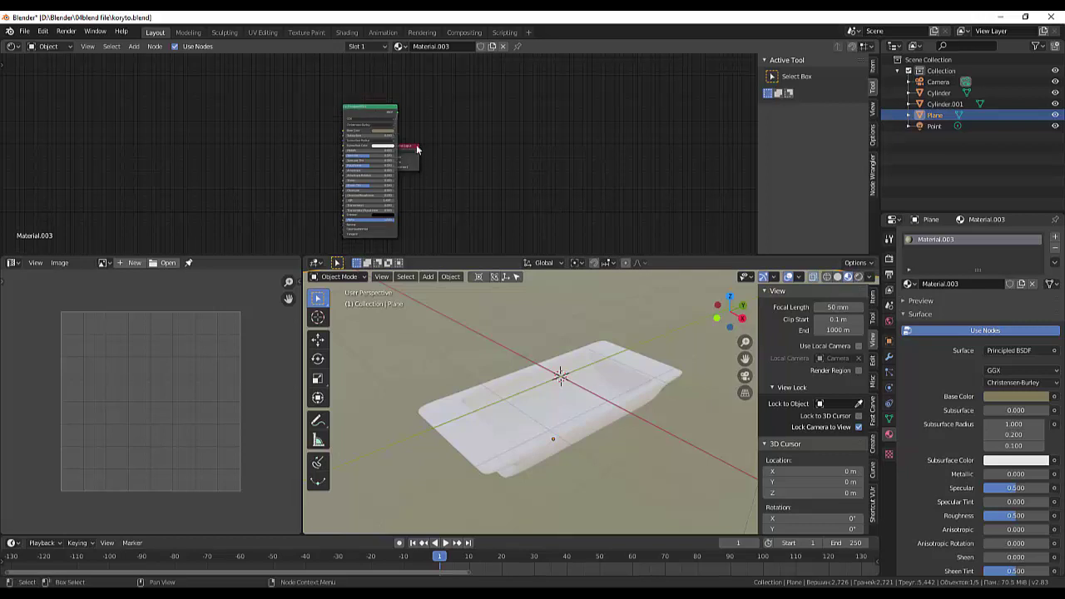
left_click_drag(417, 149, 451, 151)
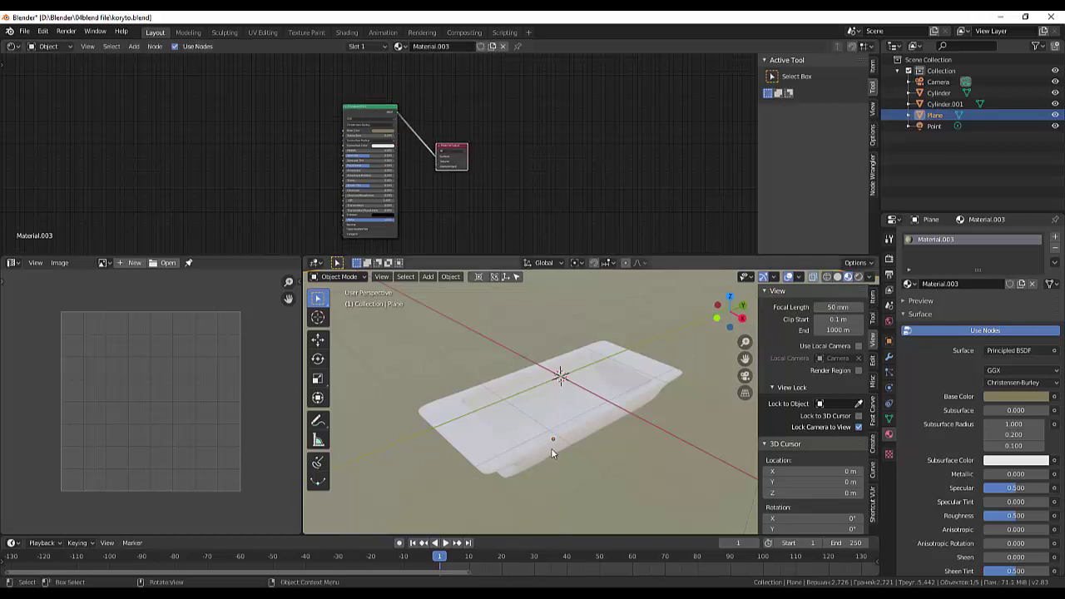
left_click(552, 447)
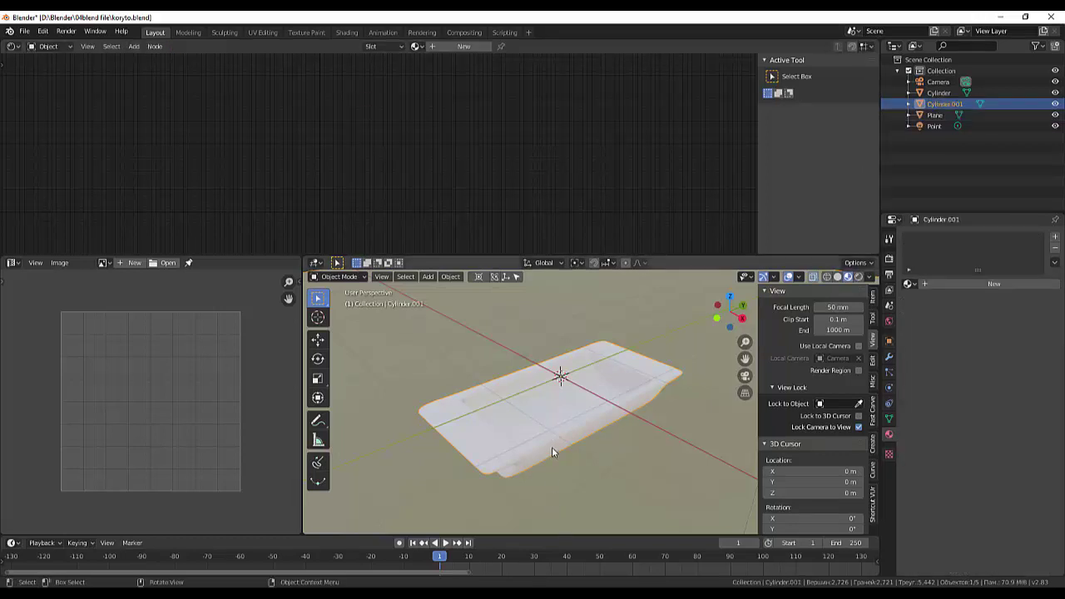
Step: Put the tray in Edit Mode, select the whole mesh, and unwrap it
left_click(338, 278)
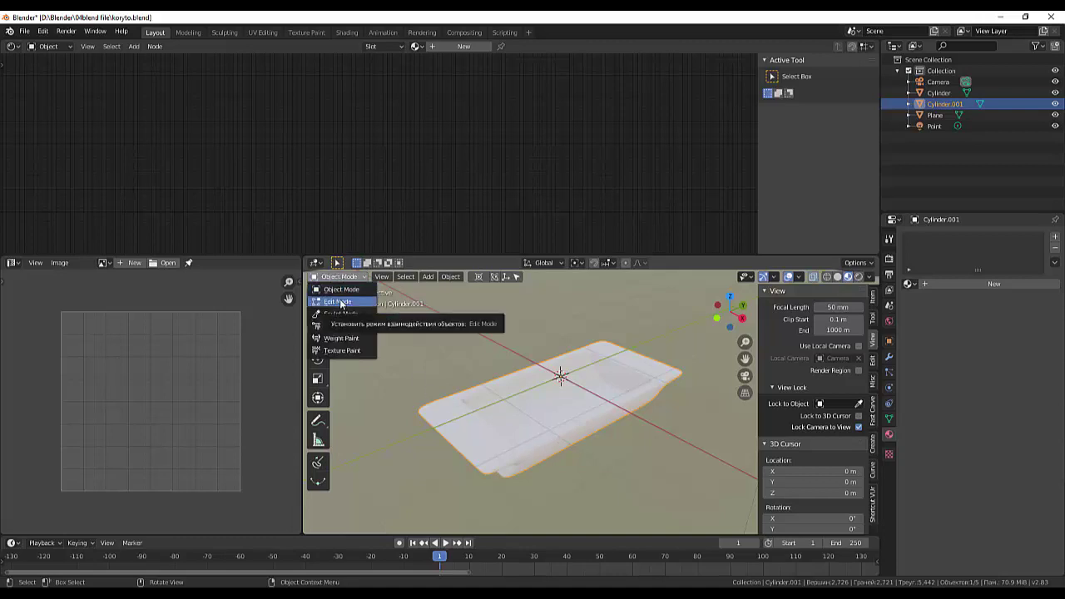
left_click(340, 302)
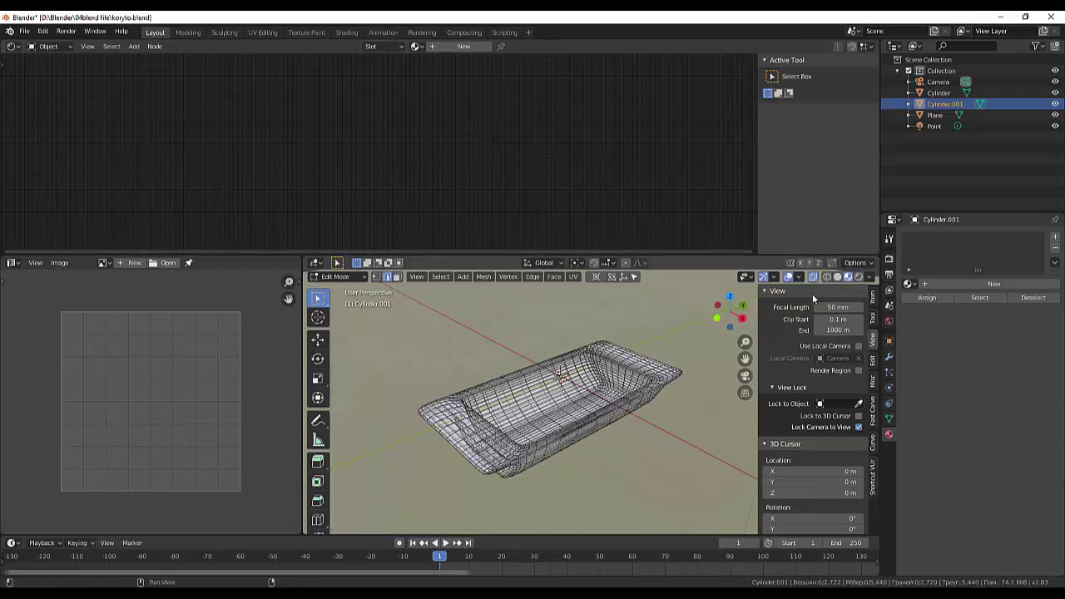
left_click_drag(400, 304, 711, 507)
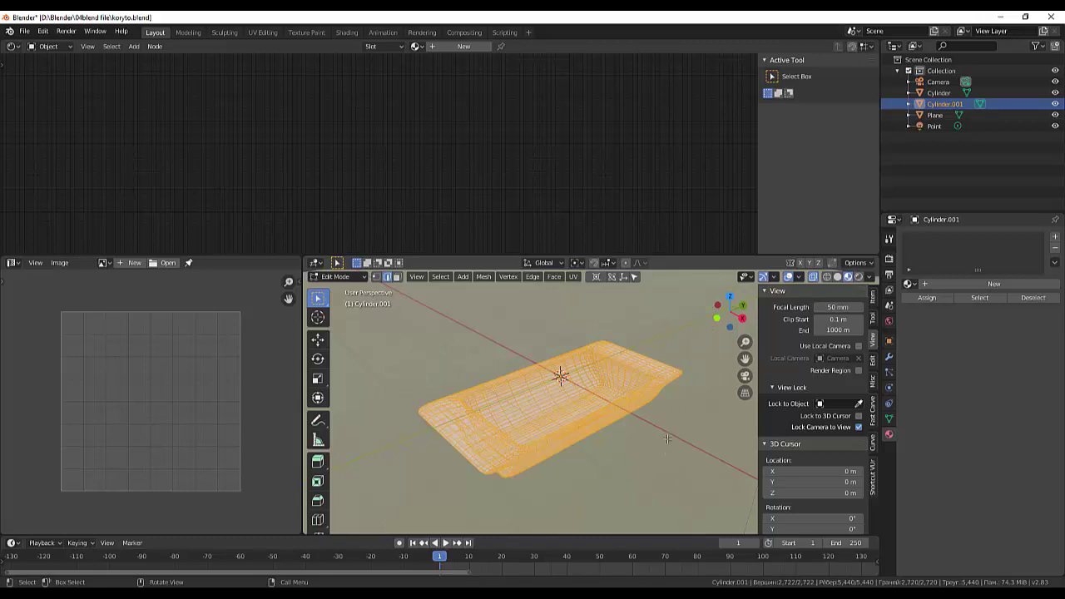
key("u")
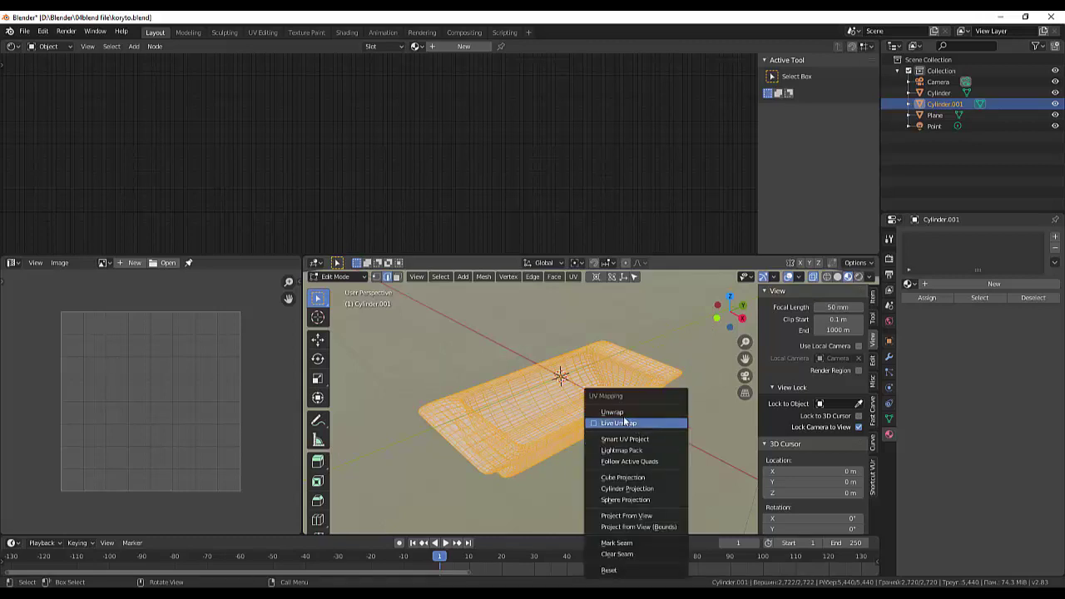
left_click(617, 413)
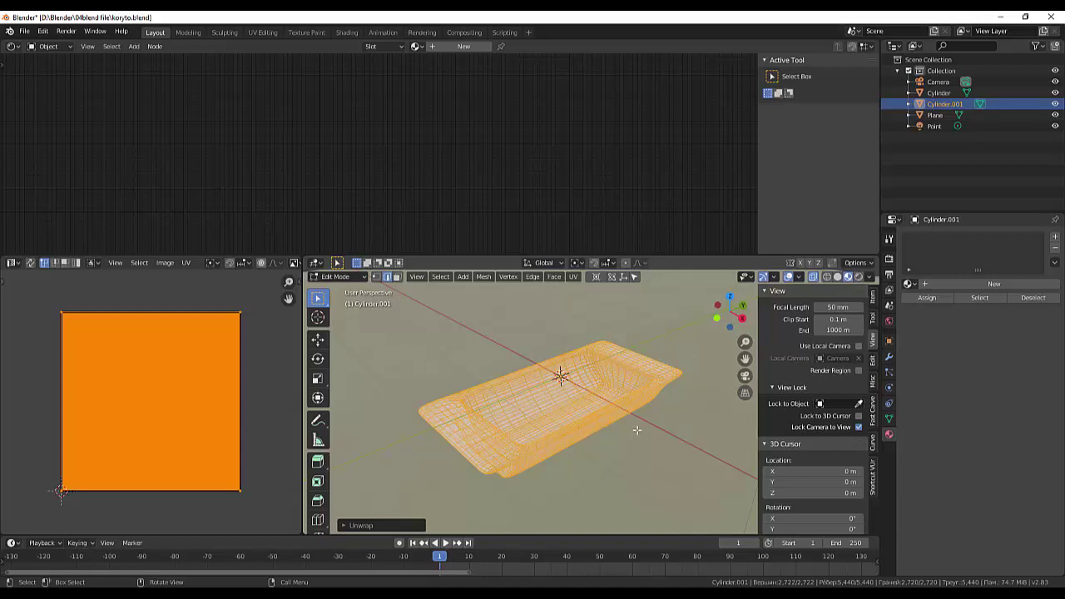
Step: Re-unwrap the tray with Smart UV Project, then box-select and deselect the UV islands
key("u")
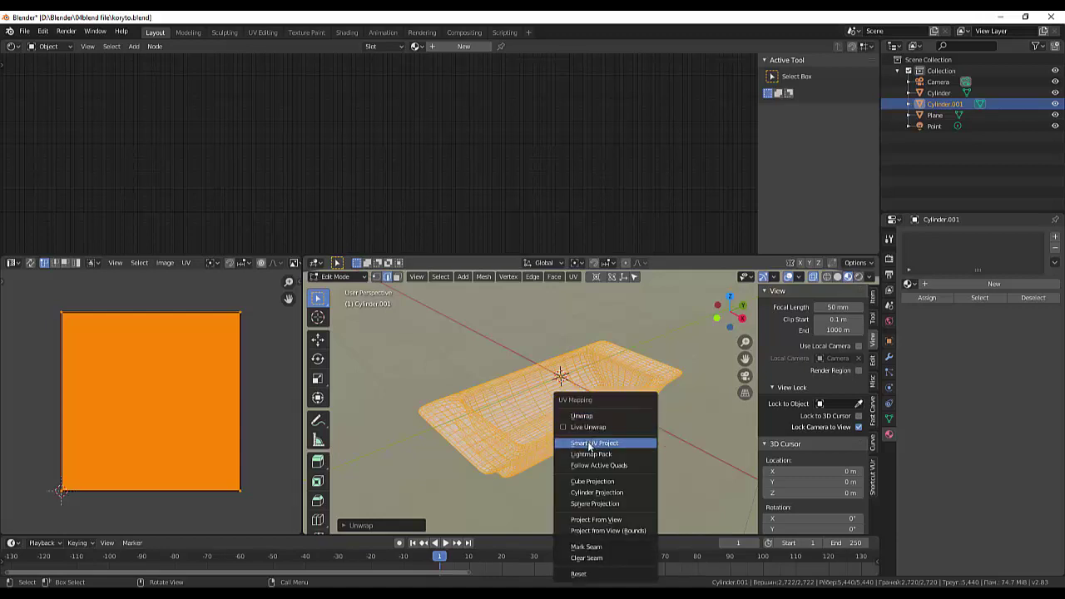
left_click(589, 444)
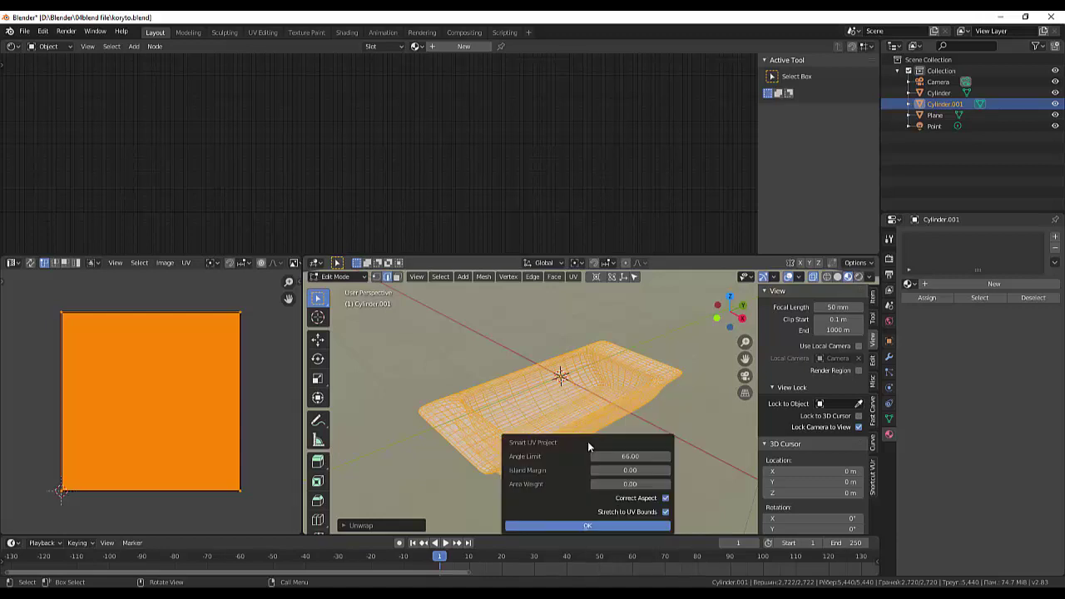
left_click(585, 525)
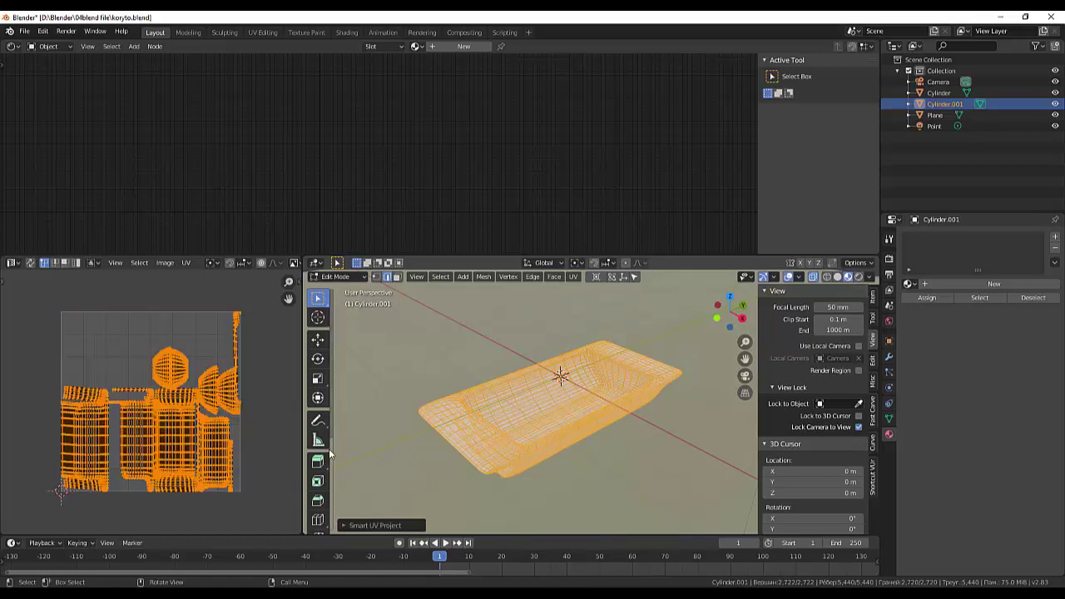
left_click_drag(259, 297, 26, 531)
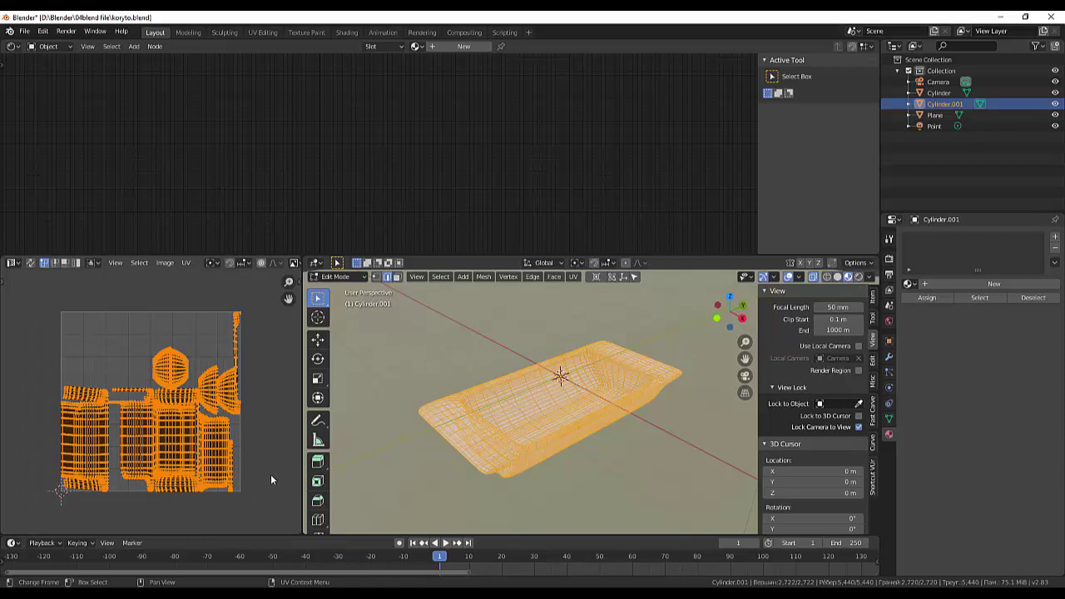
key("alt+a")
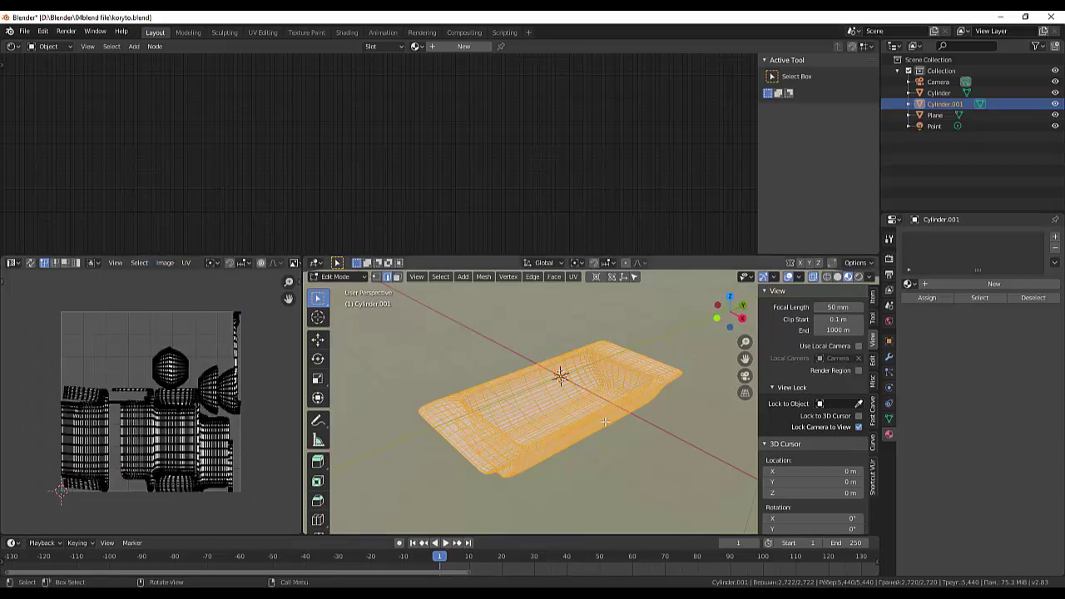
left_click(325, 282)
Step: Give the tray new Material.004: a Diffuse BSDF coloured by an Image Texture, then browse for the image
left_click(337, 278)
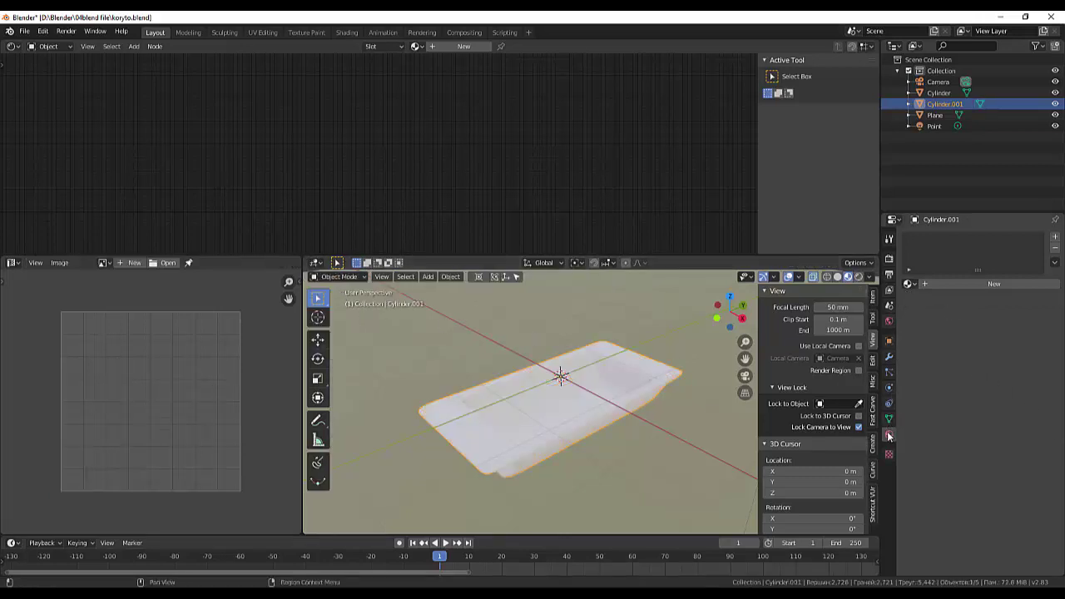
left_click(993, 284)
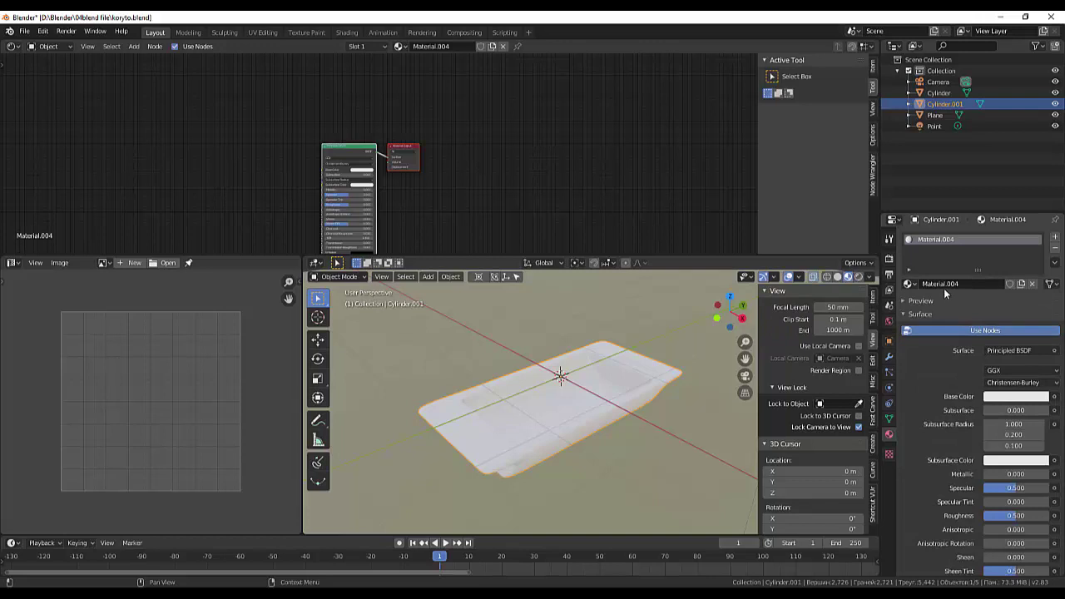
left_click(1036, 351)
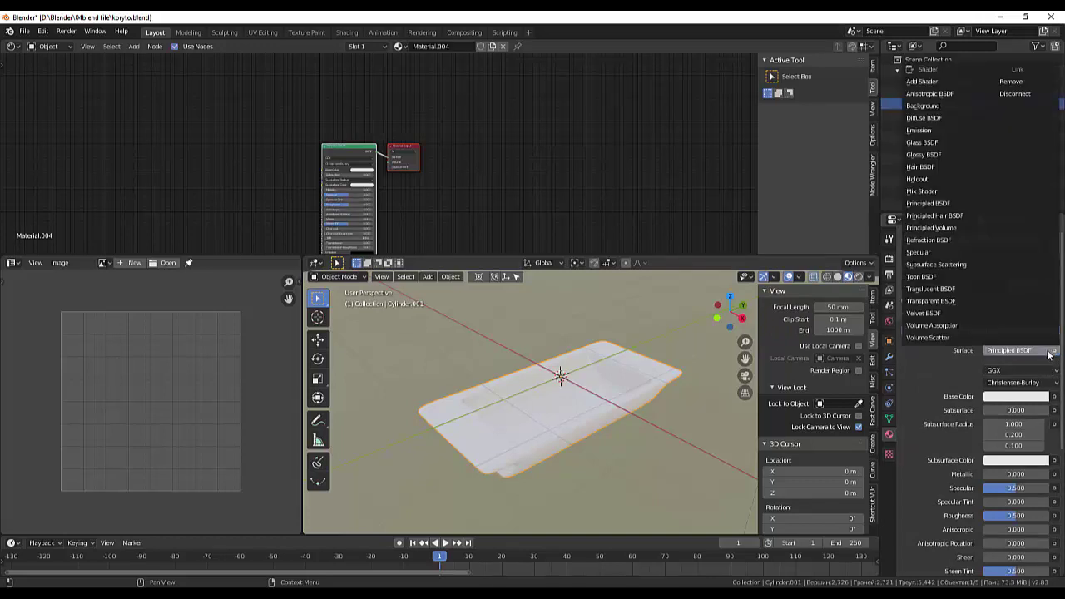
left_click(923, 117)
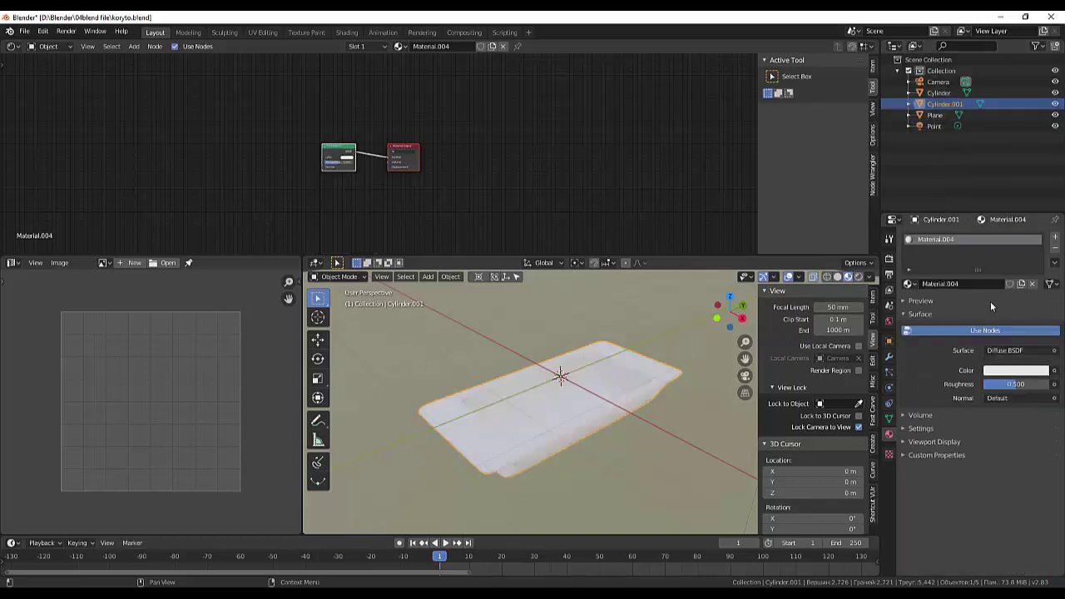
left_click(1055, 371)
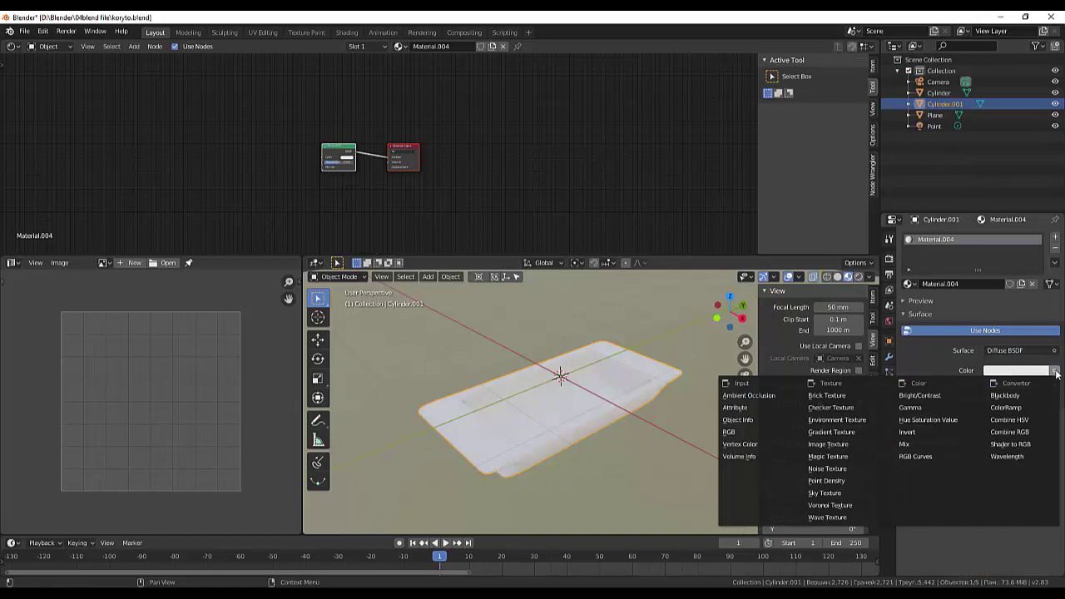
left_click(828, 444)
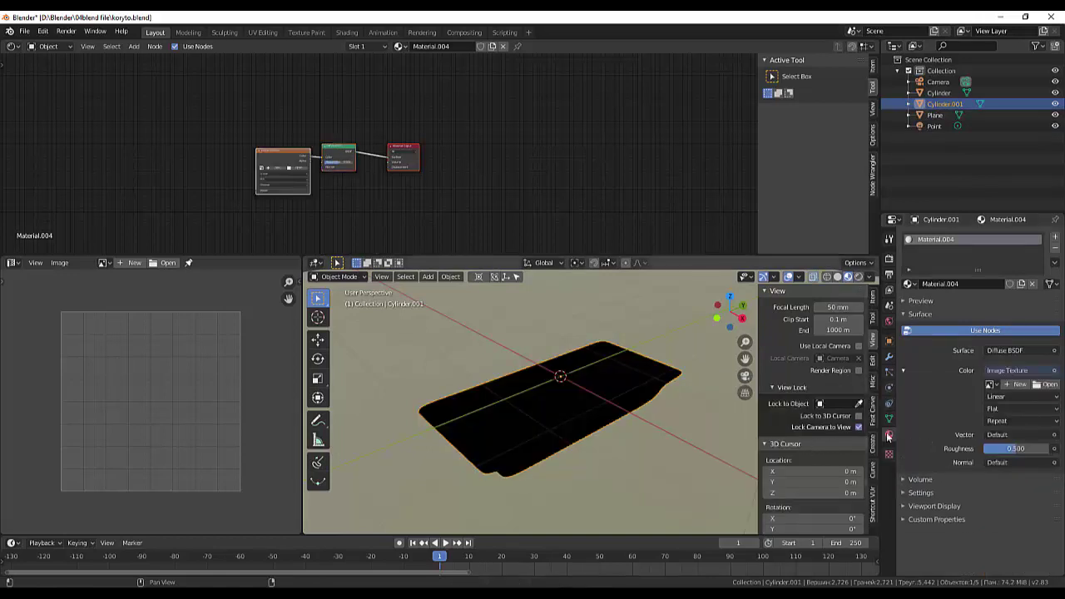
left_click(1046, 384)
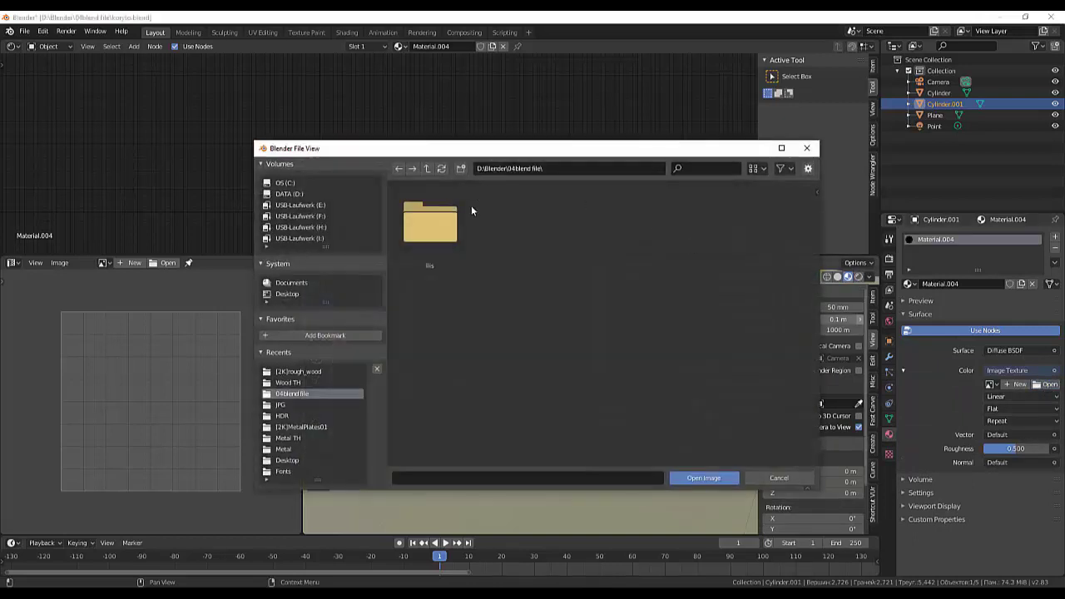
Step: Browse from the Blender folder through 05texture into the Extreme_PBR_LIB material folders
left_click(426, 169)
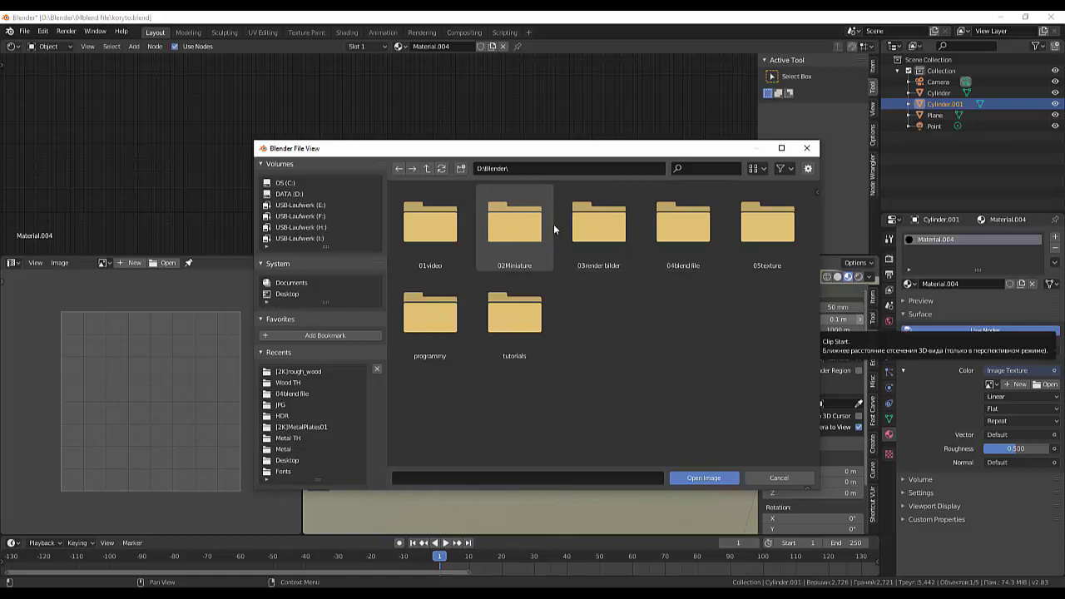
double_click(767, 225)
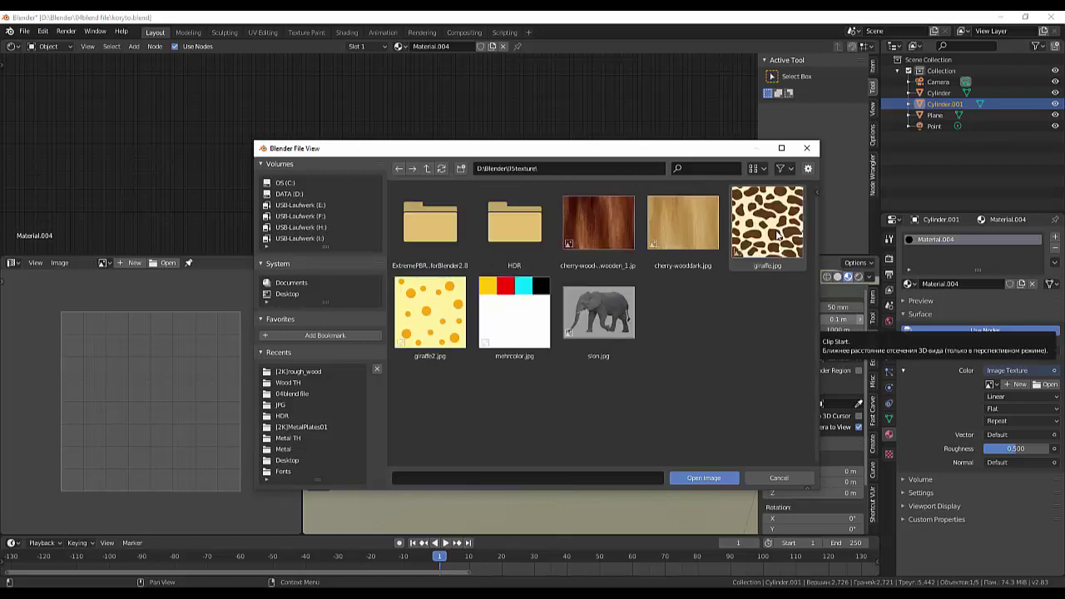
double_click(428, 231)
double_click(427, 227)
double_click(505, 238)
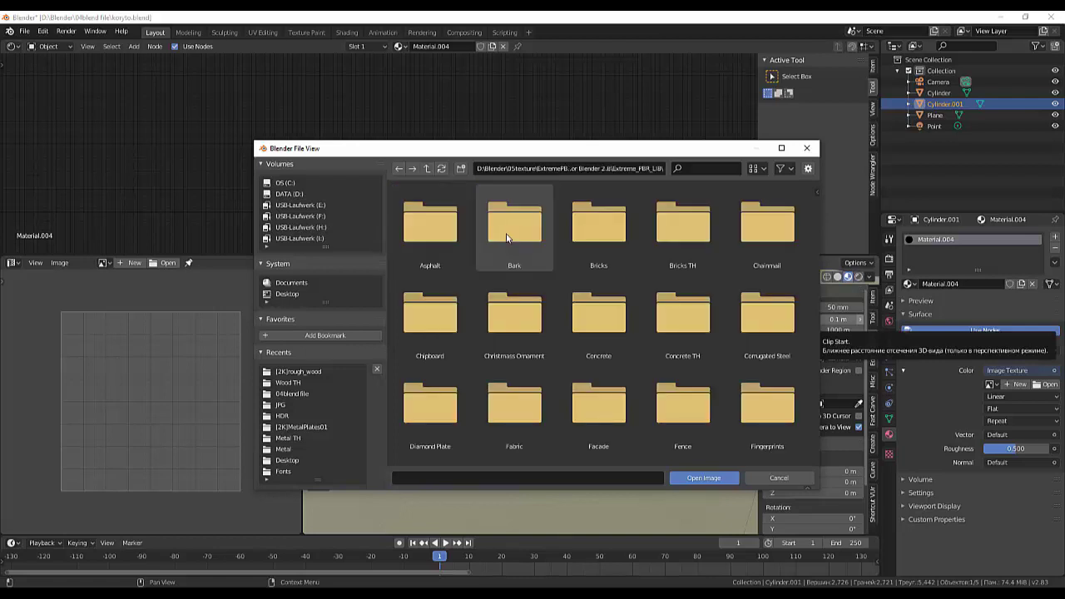
scroll(666, 311, "down", 2)
scroll(674, 321, "down", 4)
scroll(675, 325, "down", 2)
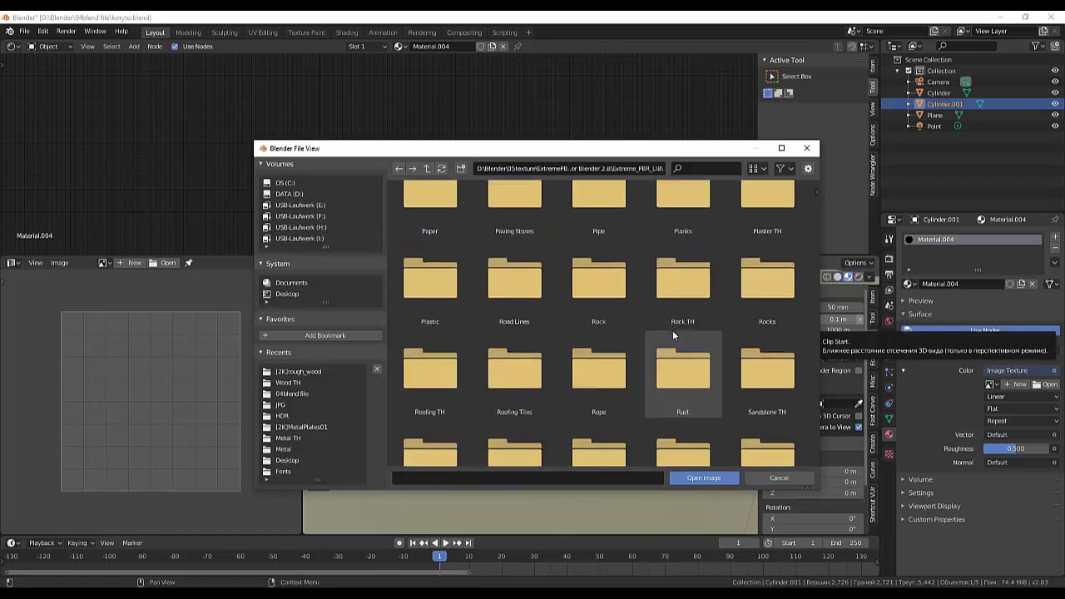
scroll(672, 329, "down", 2)
scroll(672, 331, "down", 1)
double_click(674, 333)
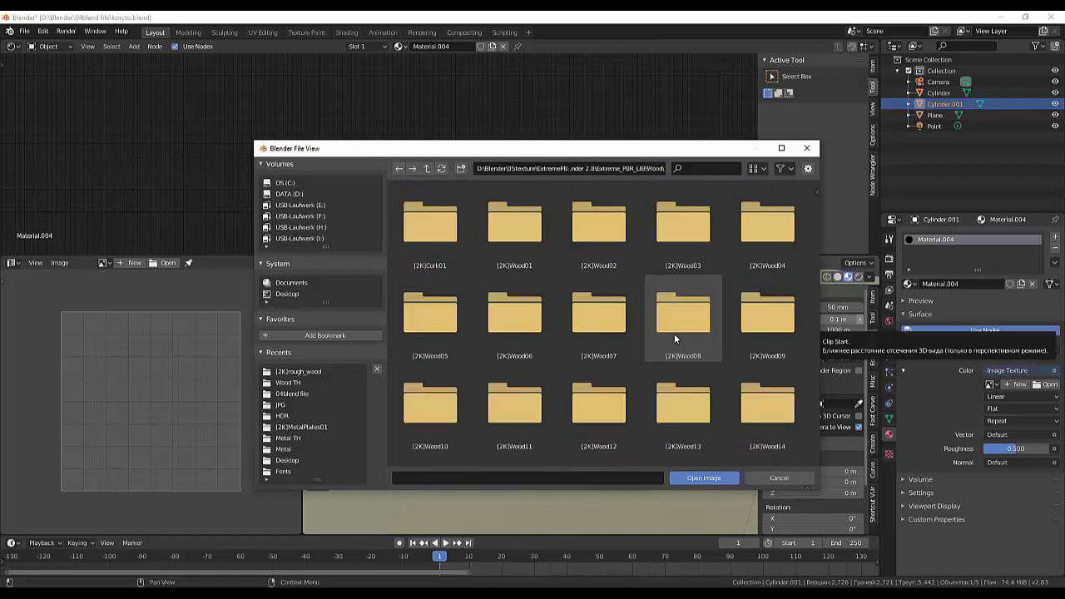
Step: Open Wood TH > [2K]rough_wood and load rough_wood_diffuse_xtm.jpg as the tray texture
left_click(398, 170)
scroll(624, 344, "down", 3)
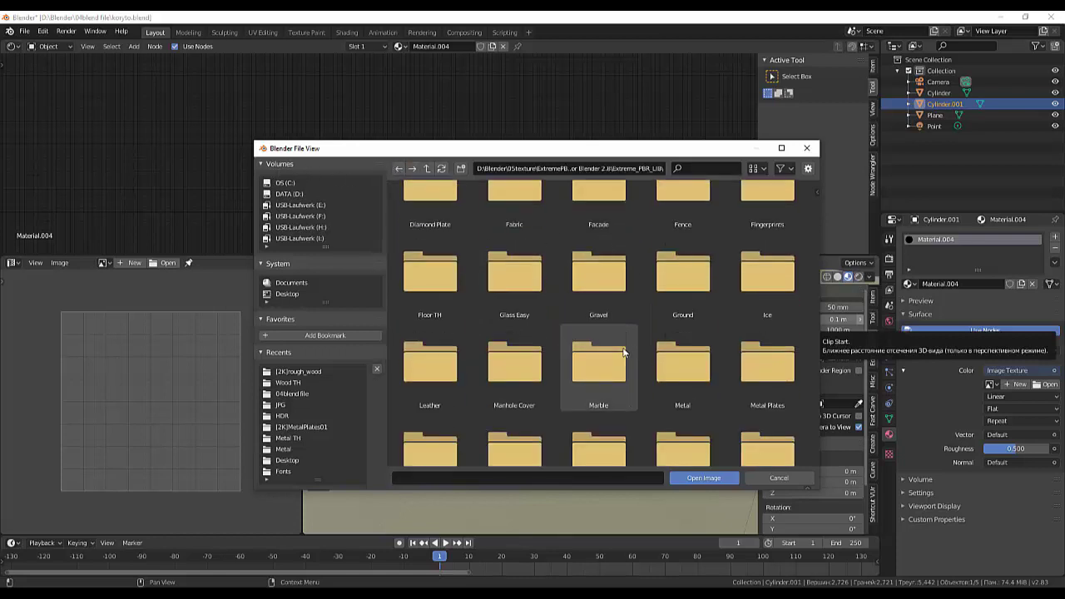
scroll(623, 358, "down", 3)
scroll(620, 366, "down", 3)
scroll(614, 368, "down", 3)
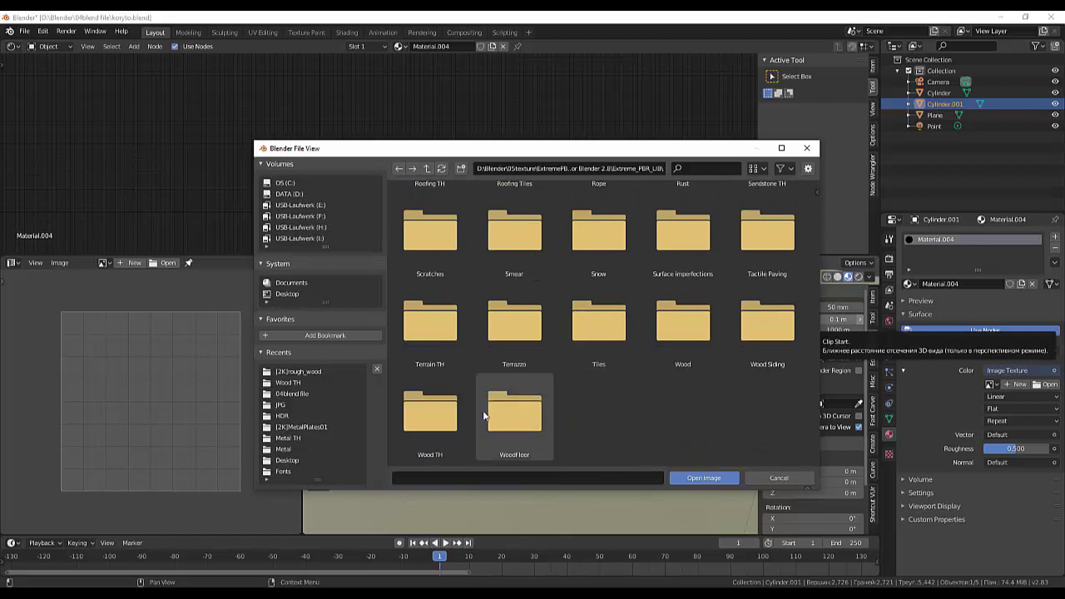
double_click(437, 416)
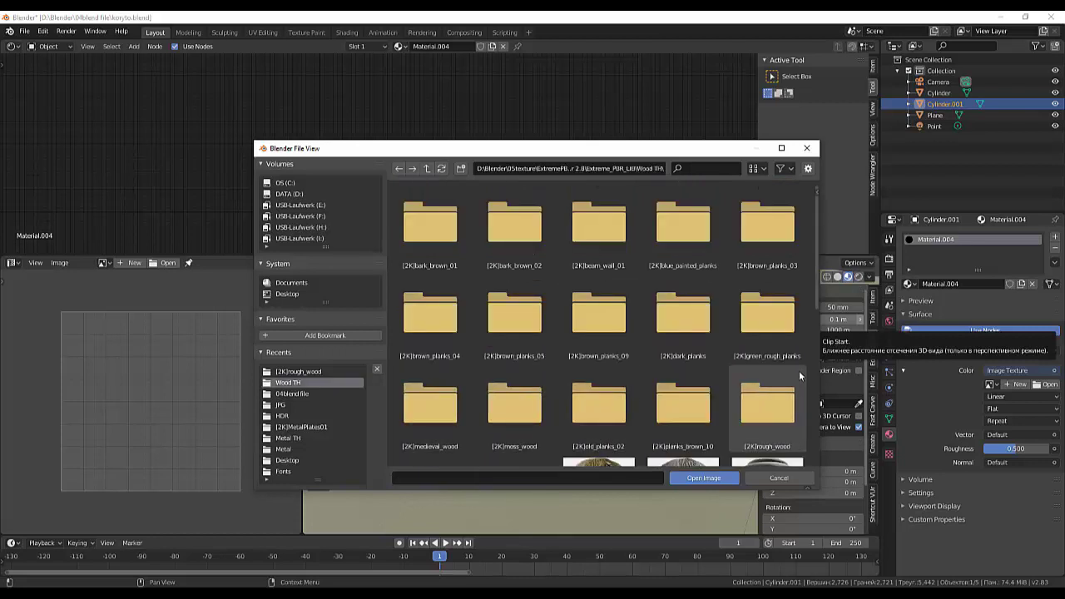
double_click(763, 404)
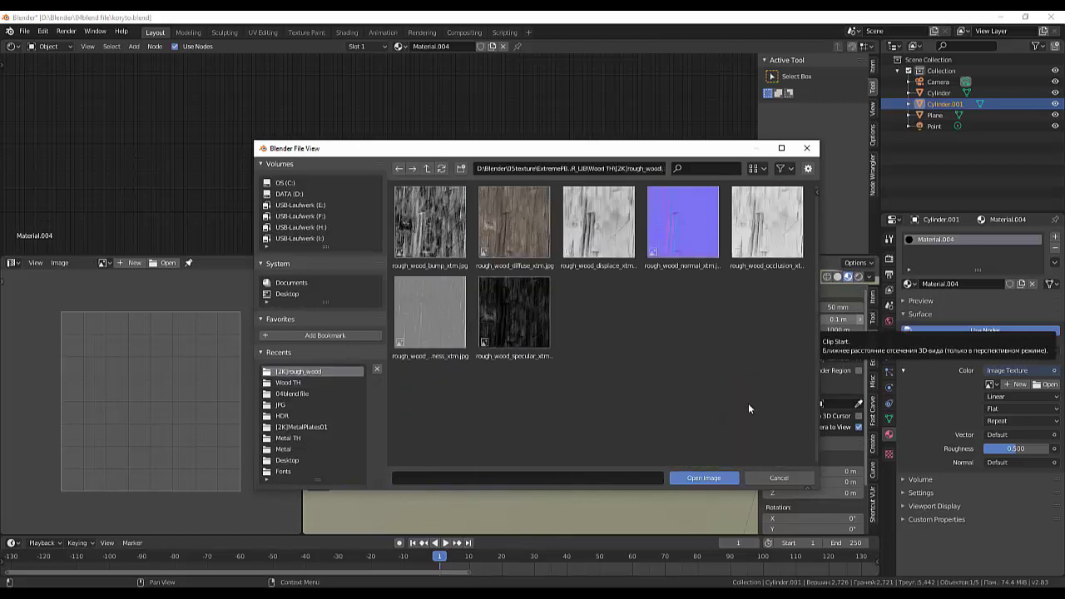
left_click(520, 233)
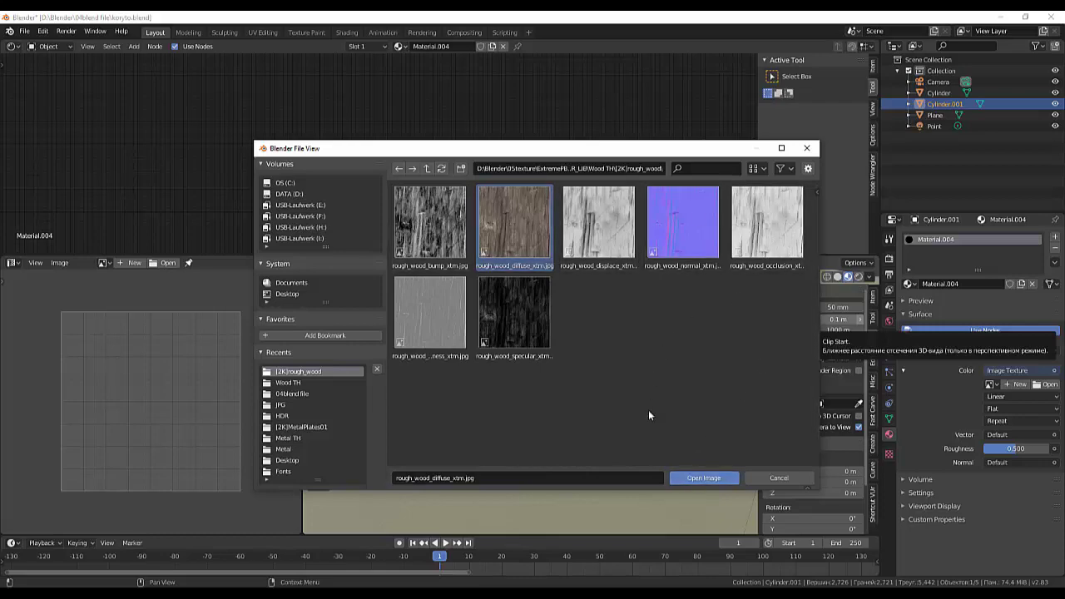
left_click(700, 477)
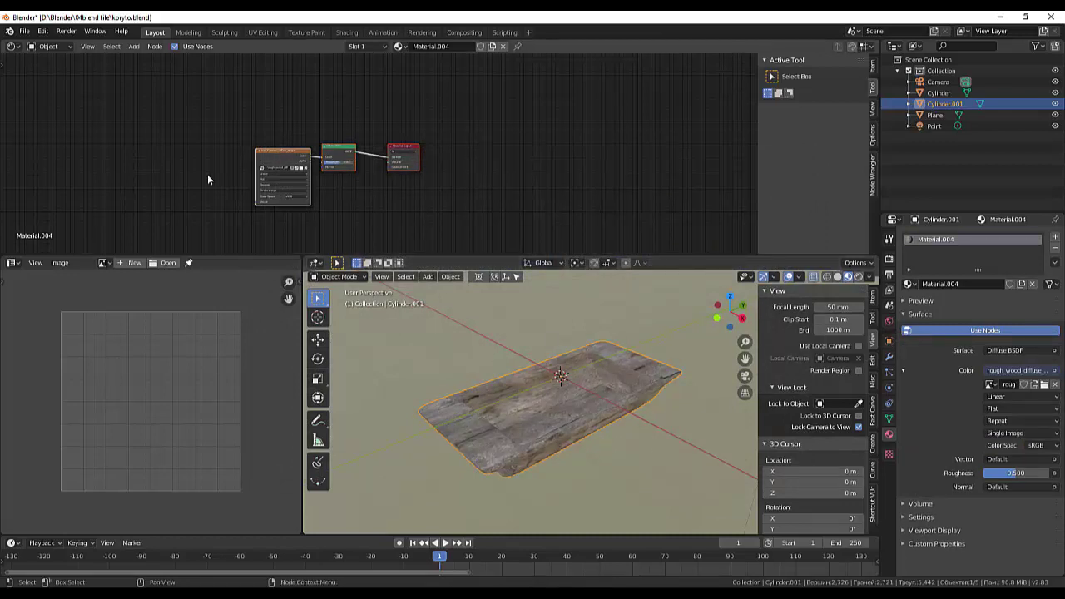
Step: Recentre the node view and move the Diffuse BSDF node up and right
scroll(208, 179, "up", 2)
scroll(208, 178, "up", 2)
scroll(333, 158, "up", 1)
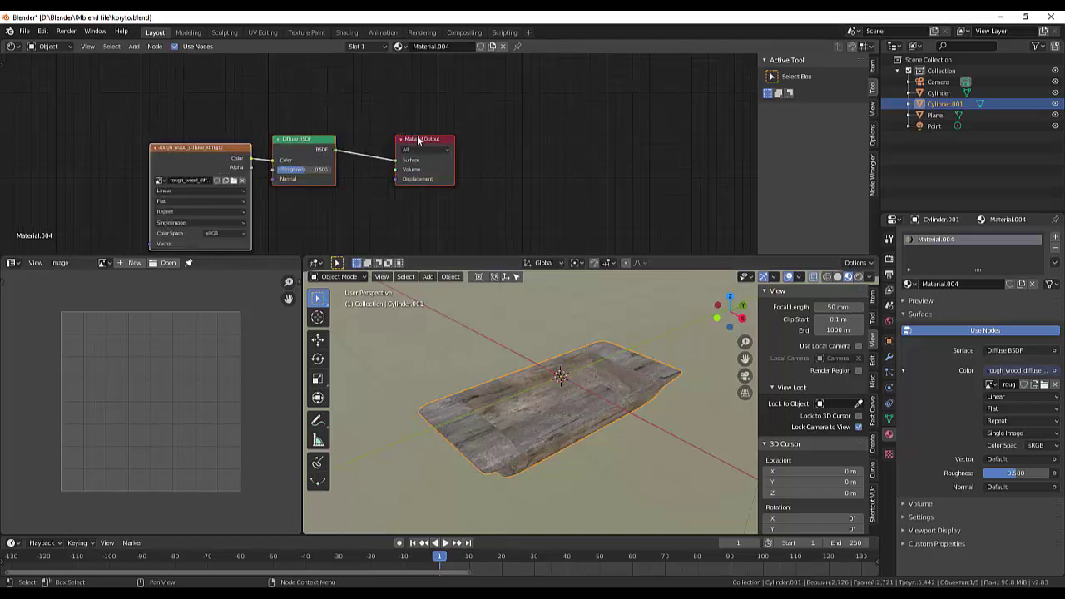
middle_click_drag(418, 140, 533, 110)
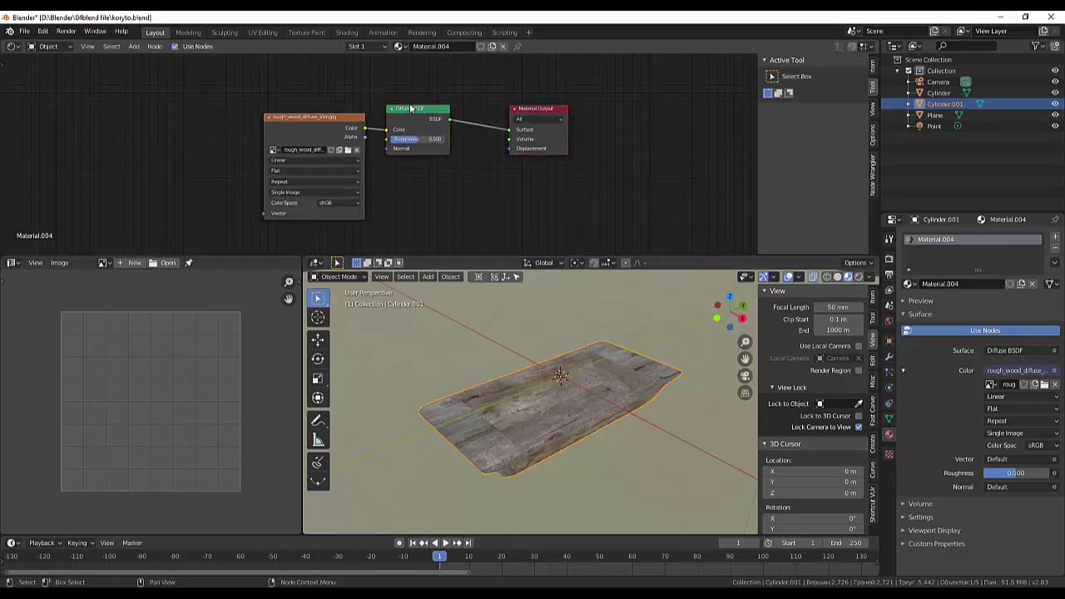
left_click_drag(410, 108, 419, 85)
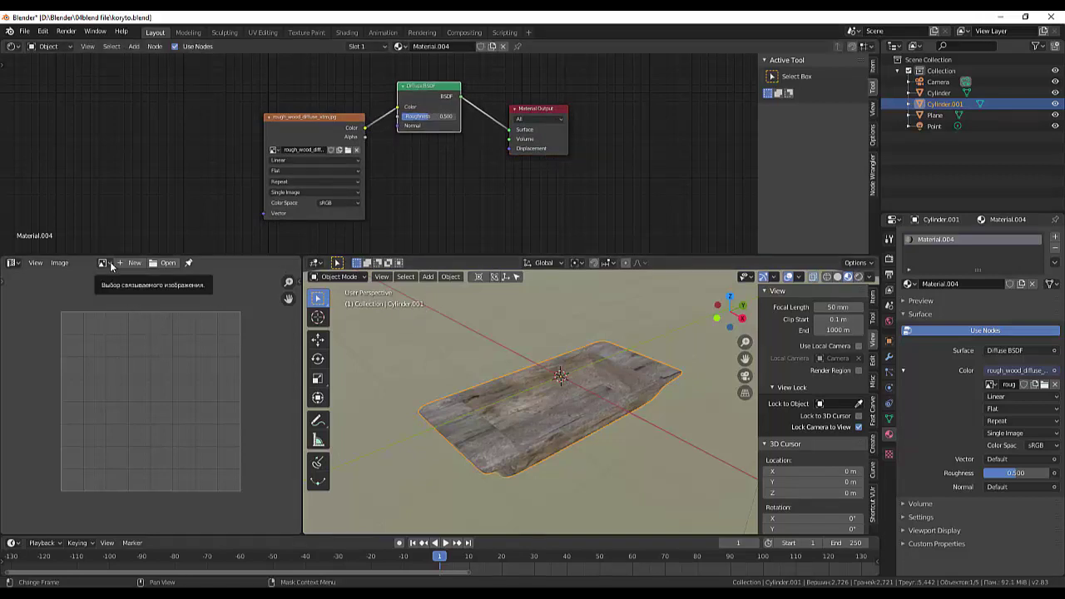
Step: Show rough_wood_diffuse_xtm.jpg in the image editor and bring up the interaction mode list
left_click(111, 266)
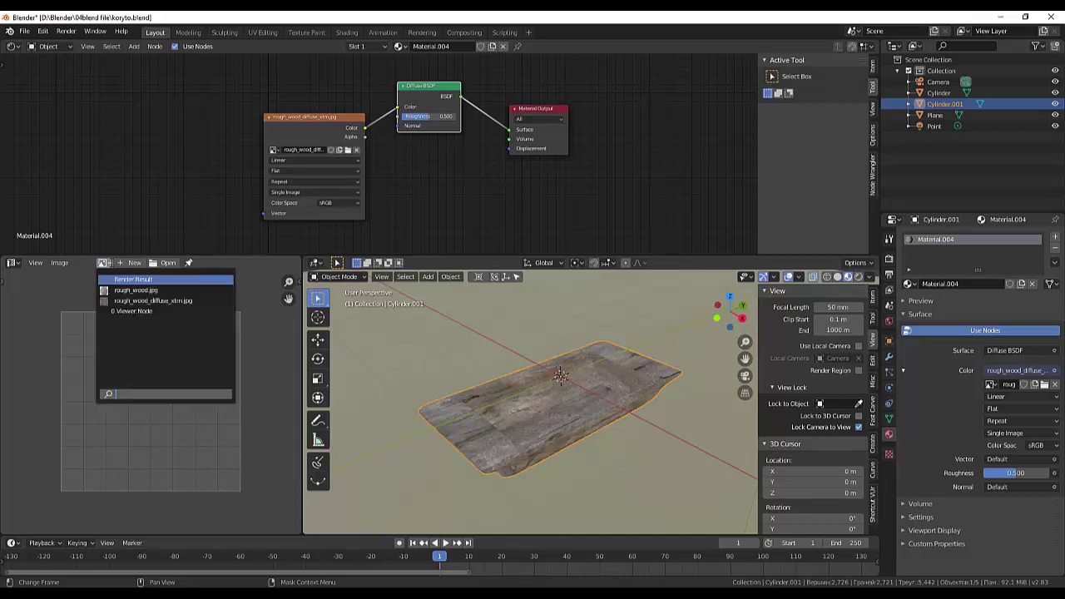
left_click(125, 300)
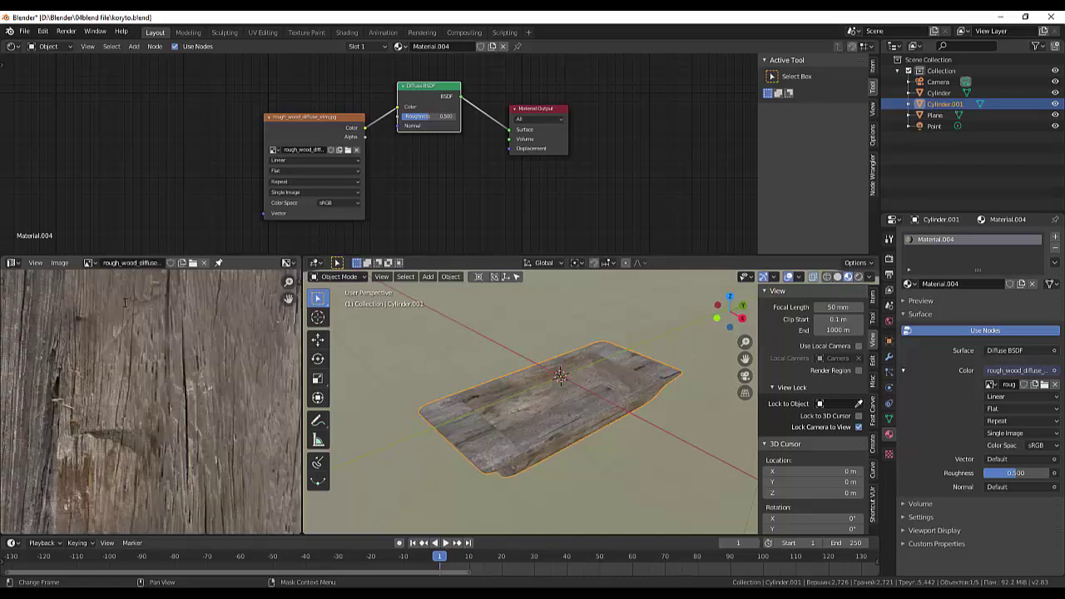
left_click(340, 277)
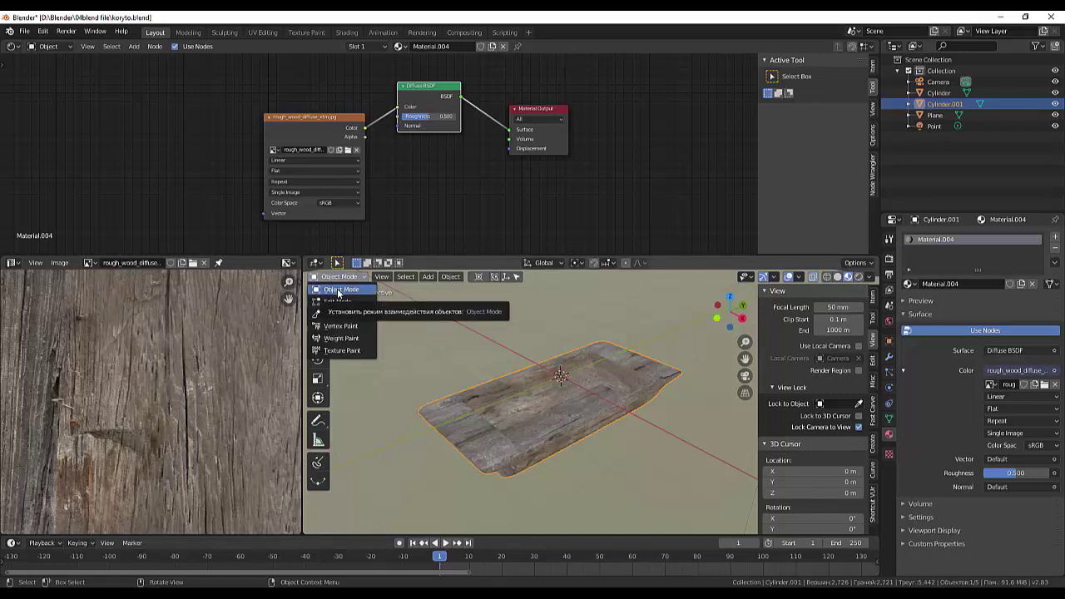
left_click(339, 290)
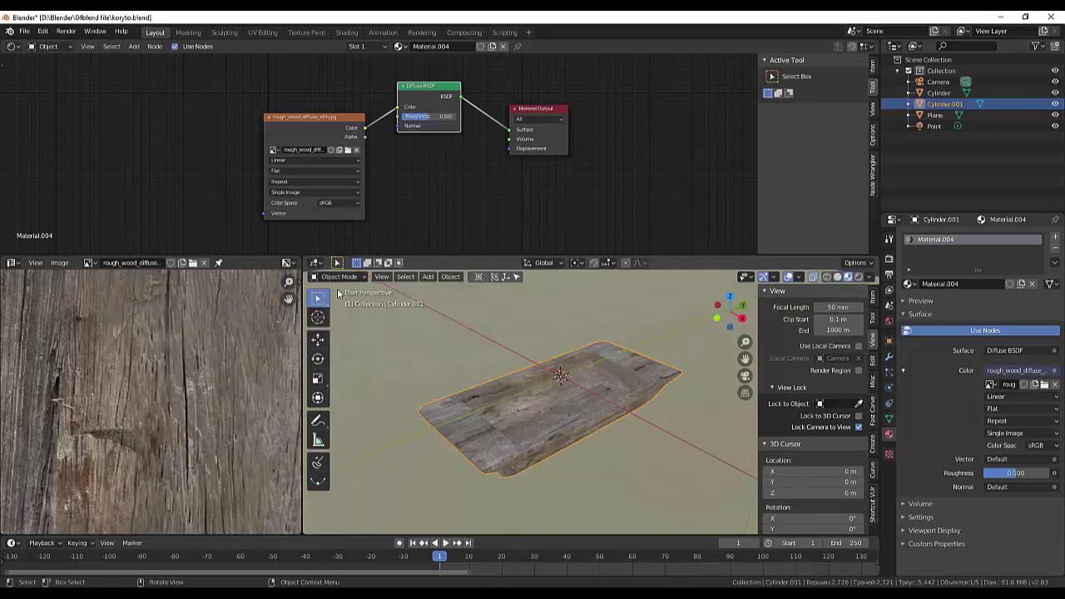
left_click(337, 277)
Step: Switch the tray to Edit Mode, select all its UV islands, and scale them over the wood texture
left_click(337, 298)
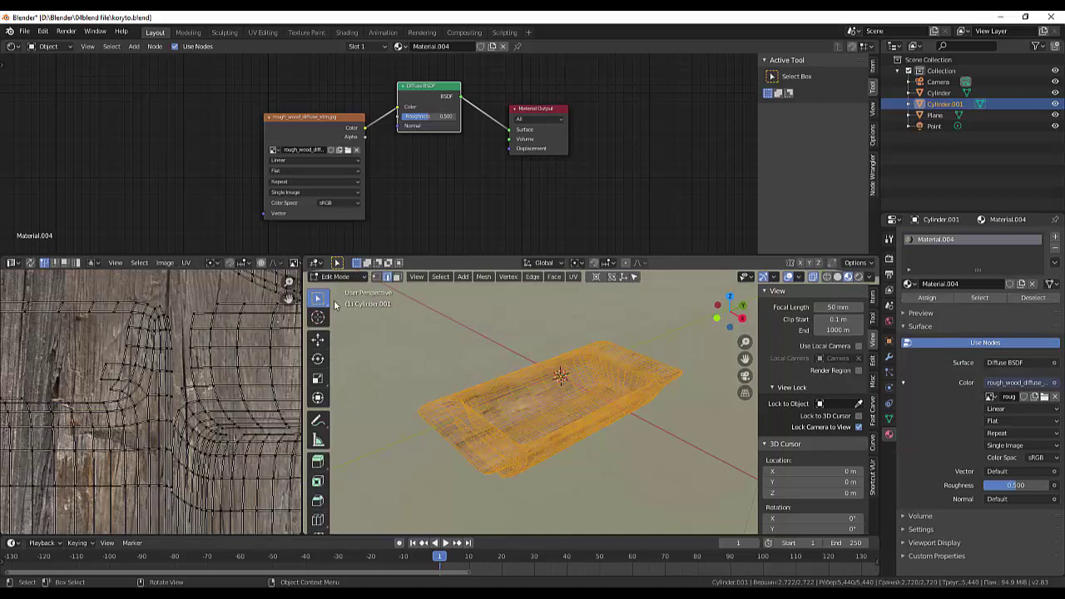
scroll(215, 354, "down", 2)
scroll(219, 349, "down", 2)
scroll(219, 350, "down", 2)
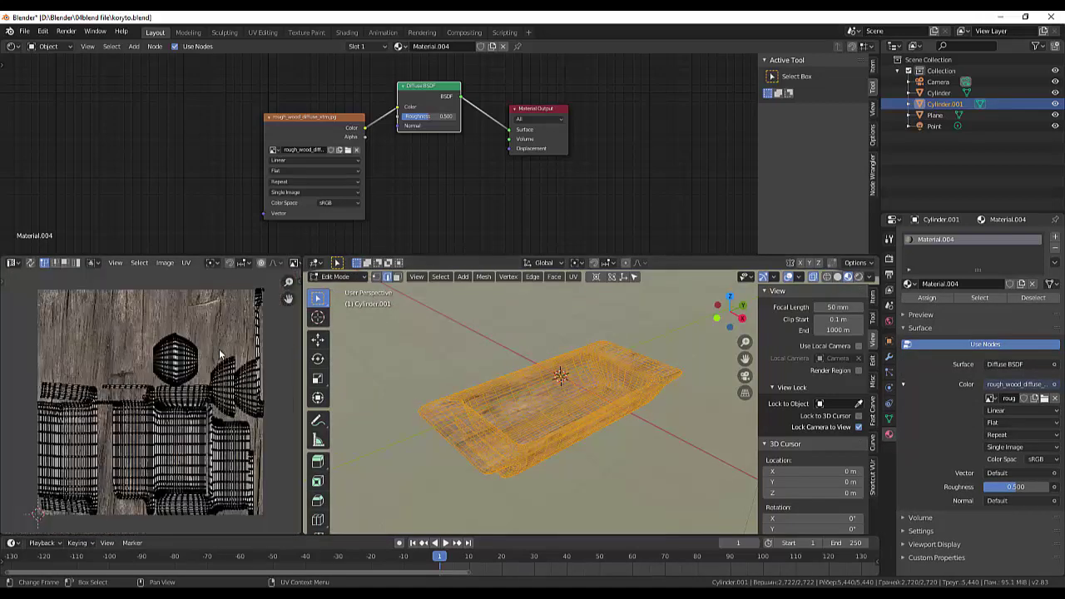
scroll(219, 354, "down", 2)
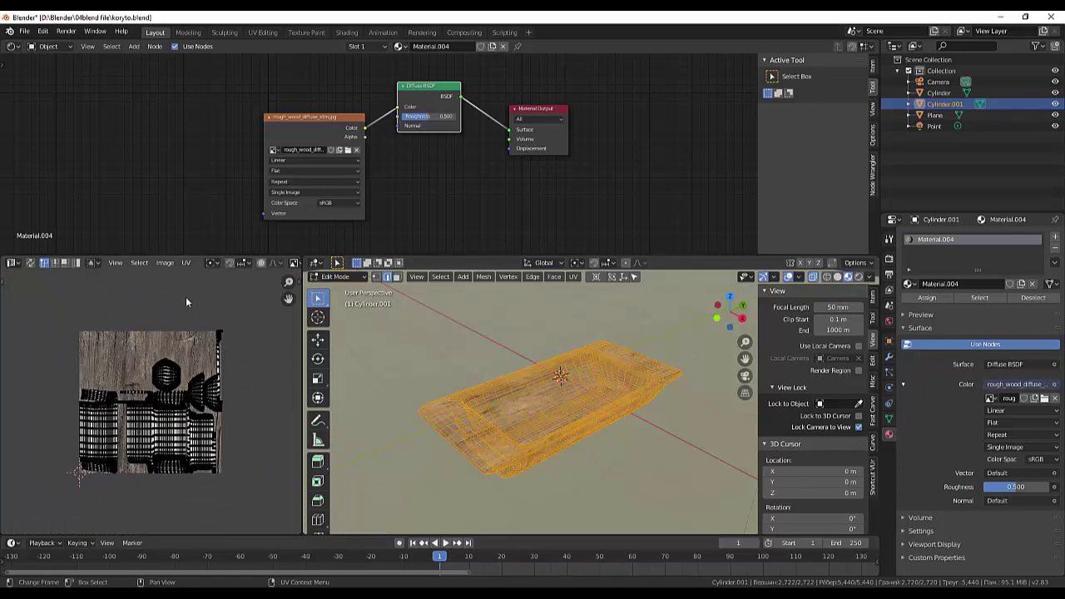
left_click_drag(60, 305, 255, 510)
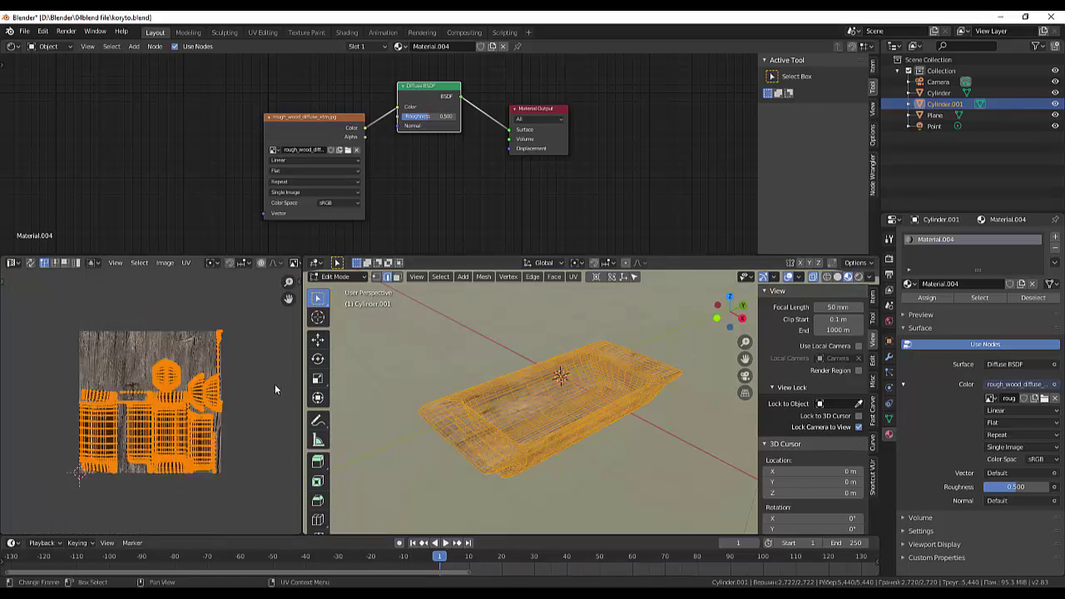
key("s")
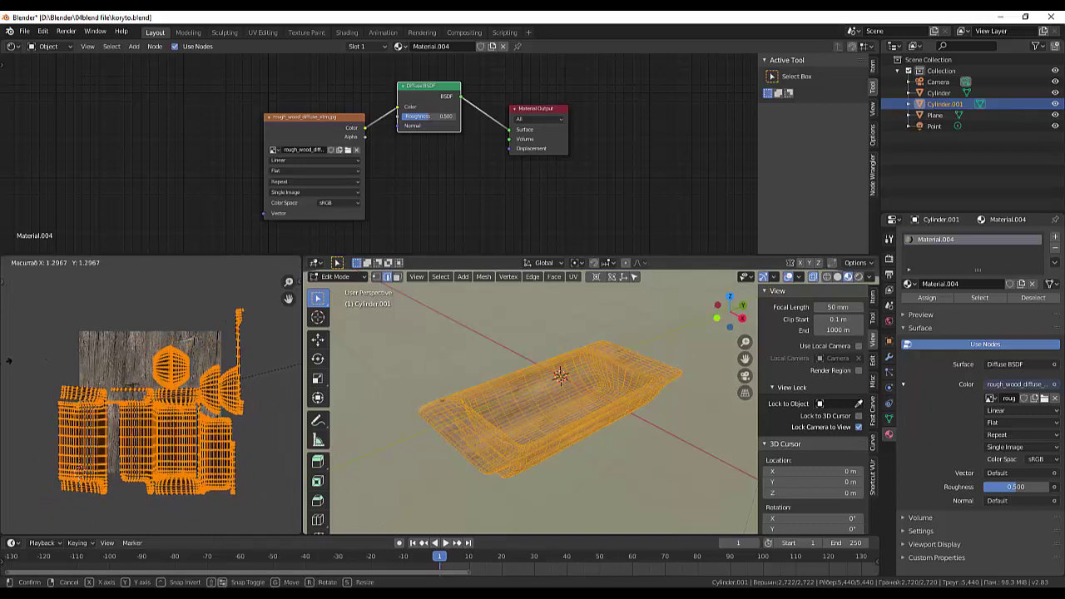
left_click(258, 372)
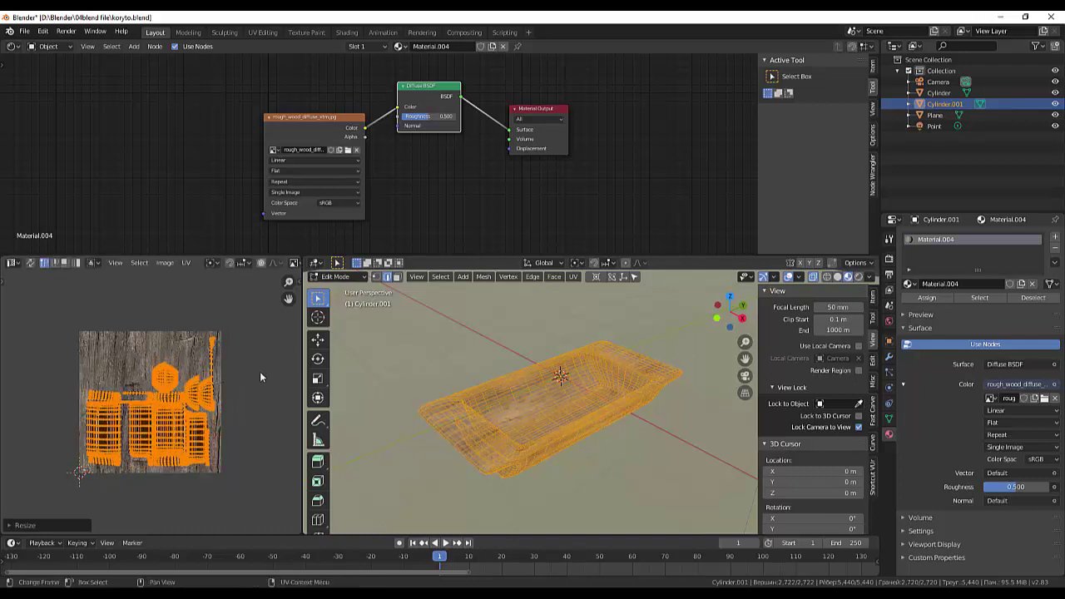
Step: Deselect the UVs, briefly select the circular island, and orbit around the tray
left_click(249, 390)
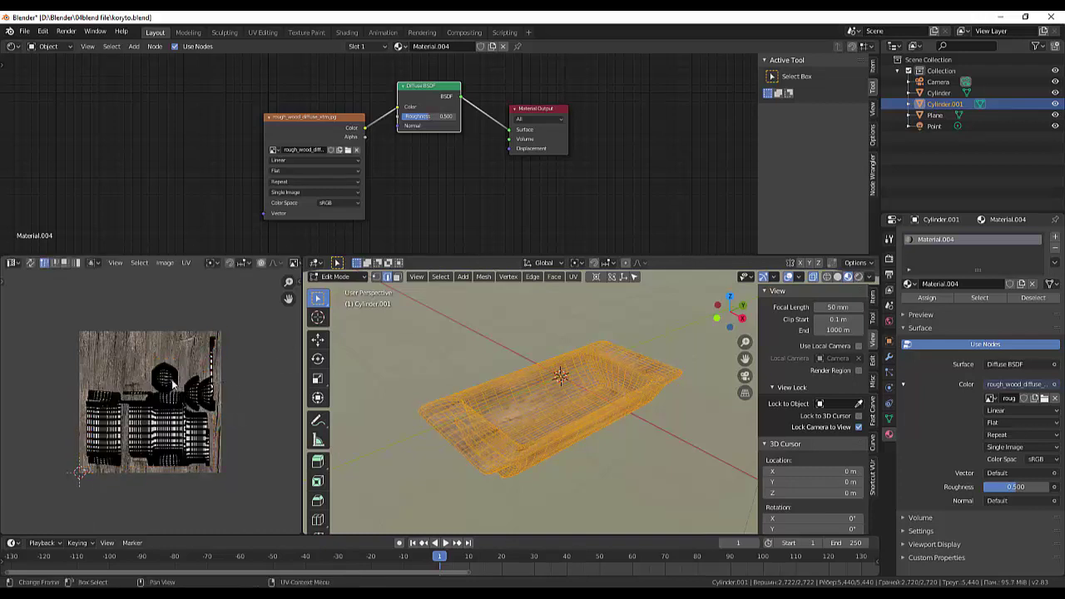
left_click_drag(154, 356, 190, 391)
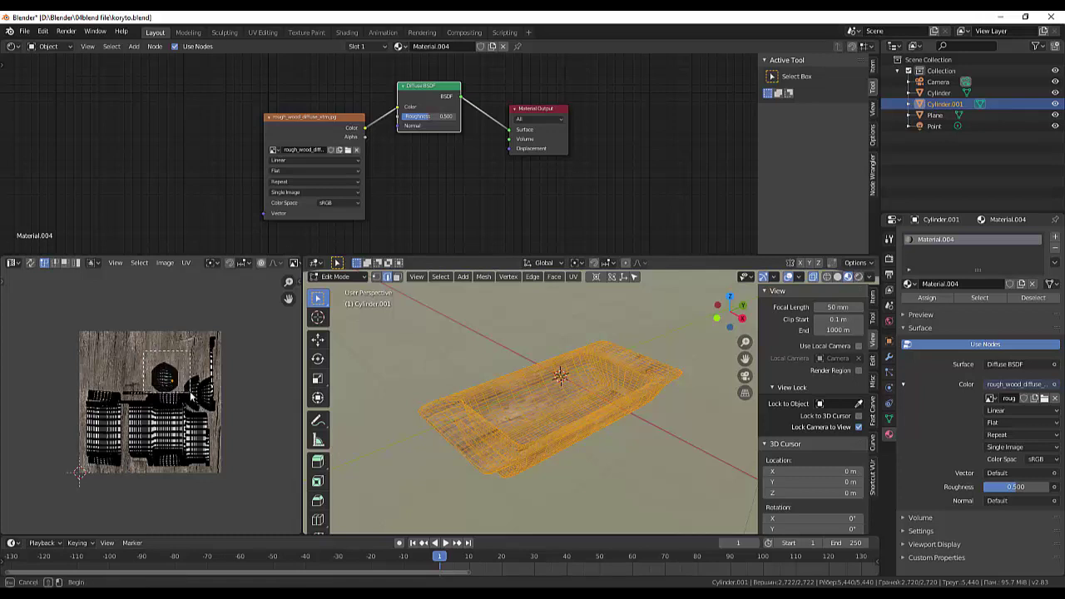
left_click(177, 385)
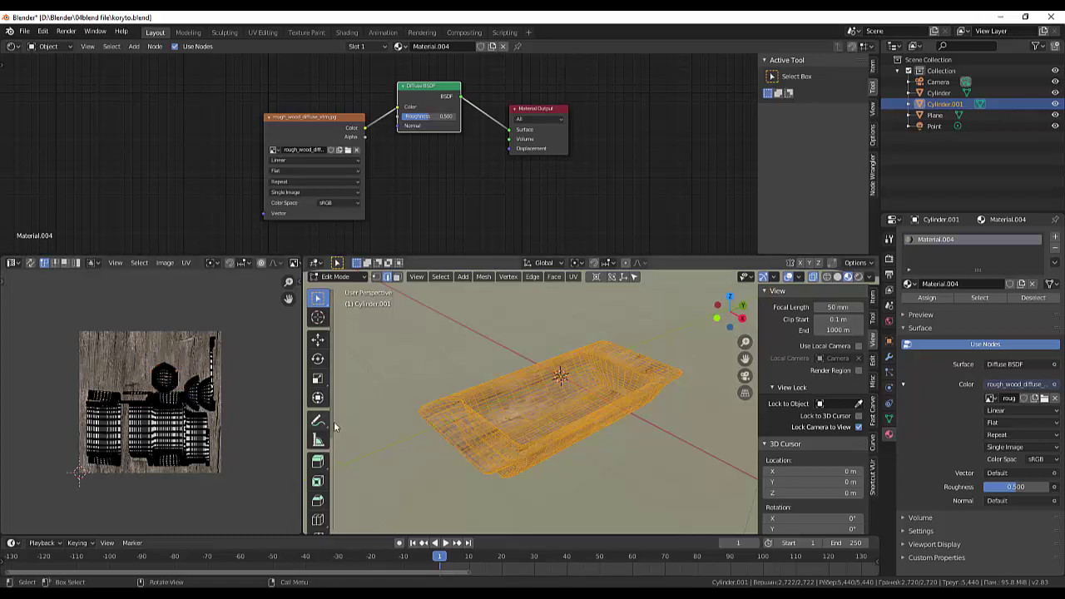
middle_click_drag(567, 455, 533, 416)
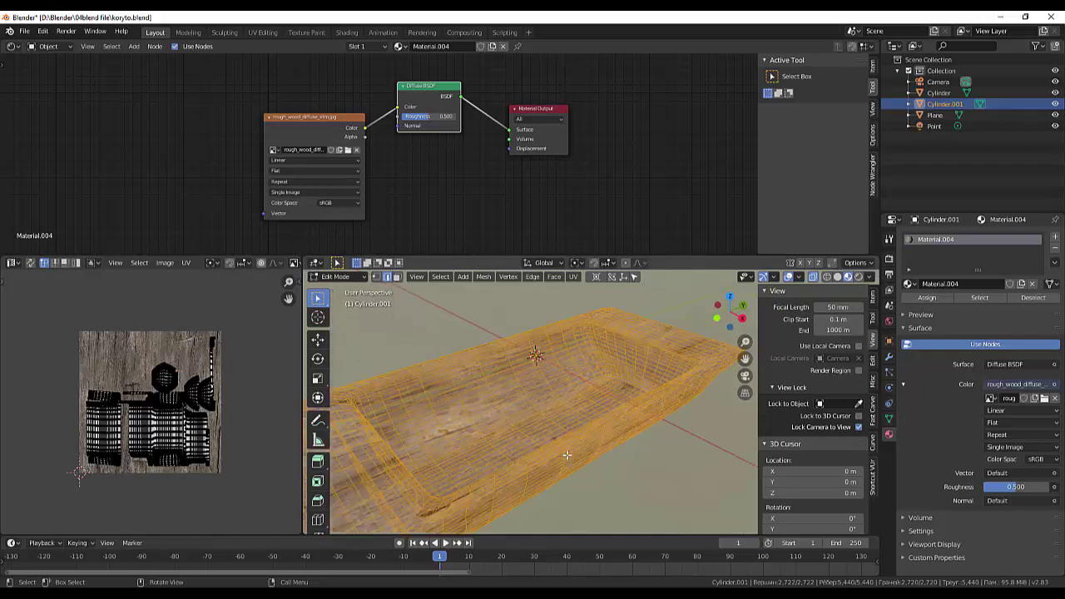
left_click(329, 277)
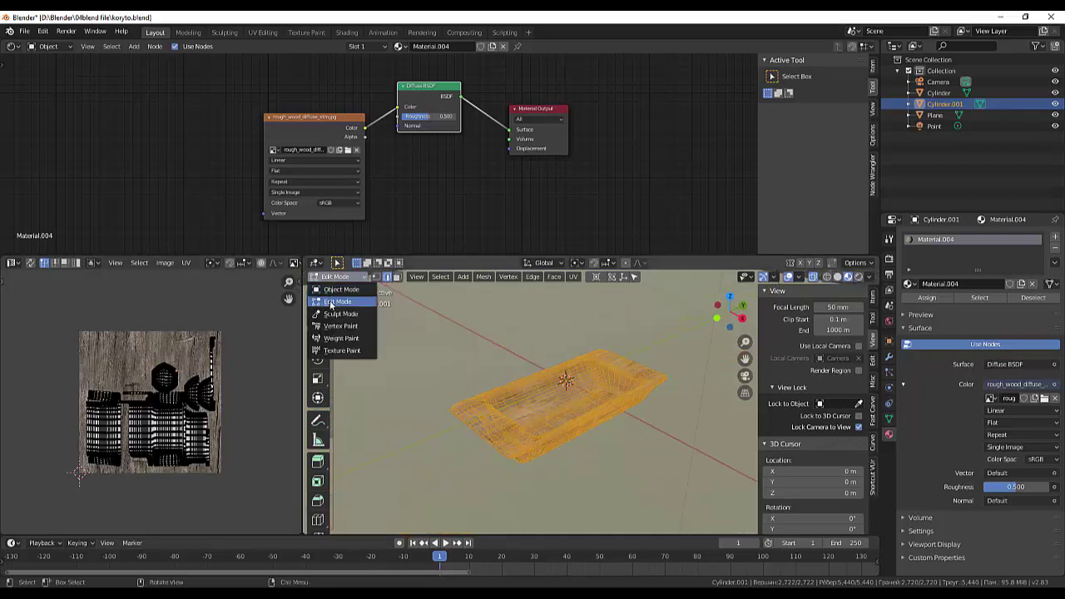
Step: Switch the tray from its current mode back to Object Mode
left_click(330, 302)
left_click(335, 277)
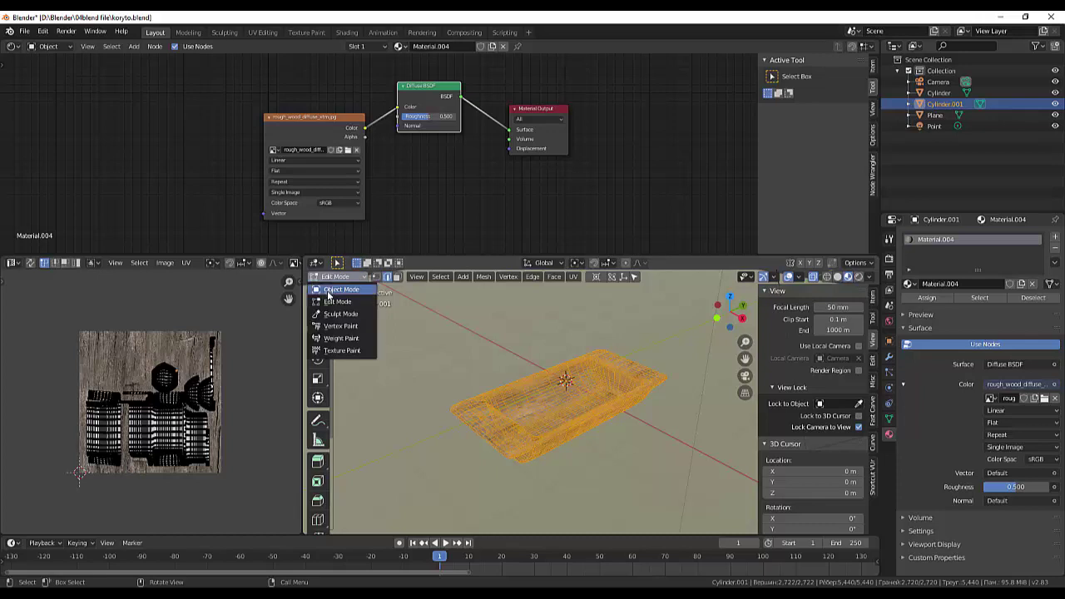
left_click(333, 289)
scroll(605, 408, "up", 3)
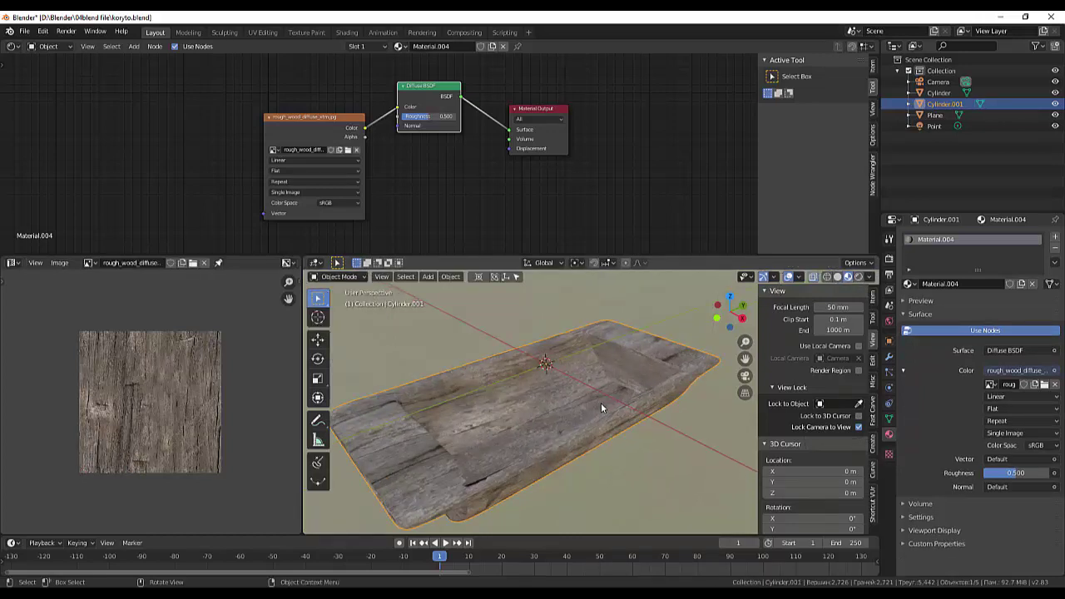
scroll(601, 404, "down", 1)
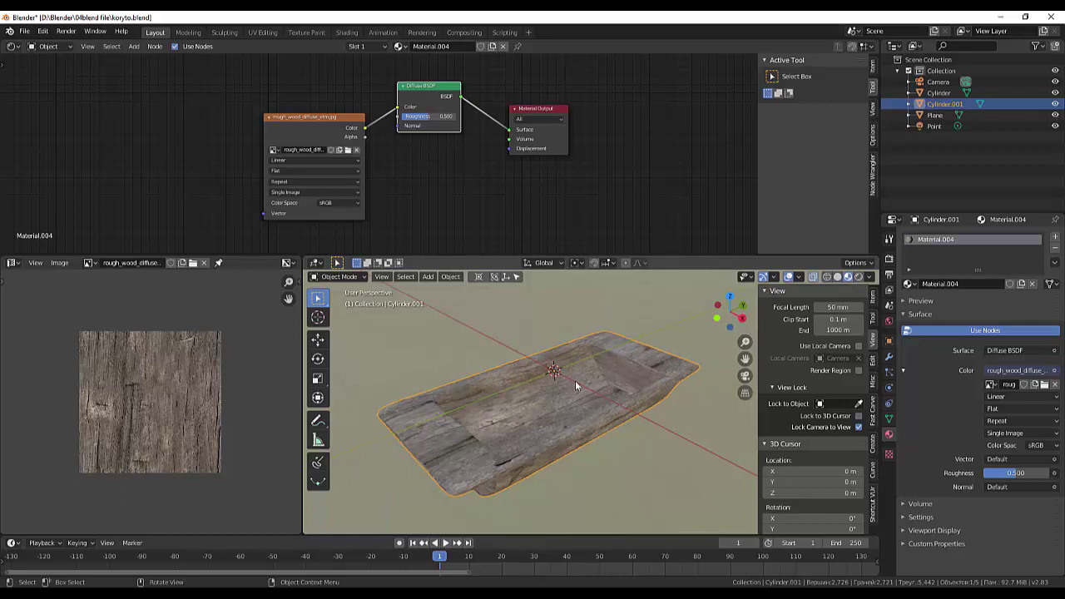
Step: Link the wood Image Texture's Color output to the Material Output Displacement input
left_click(364, 142)
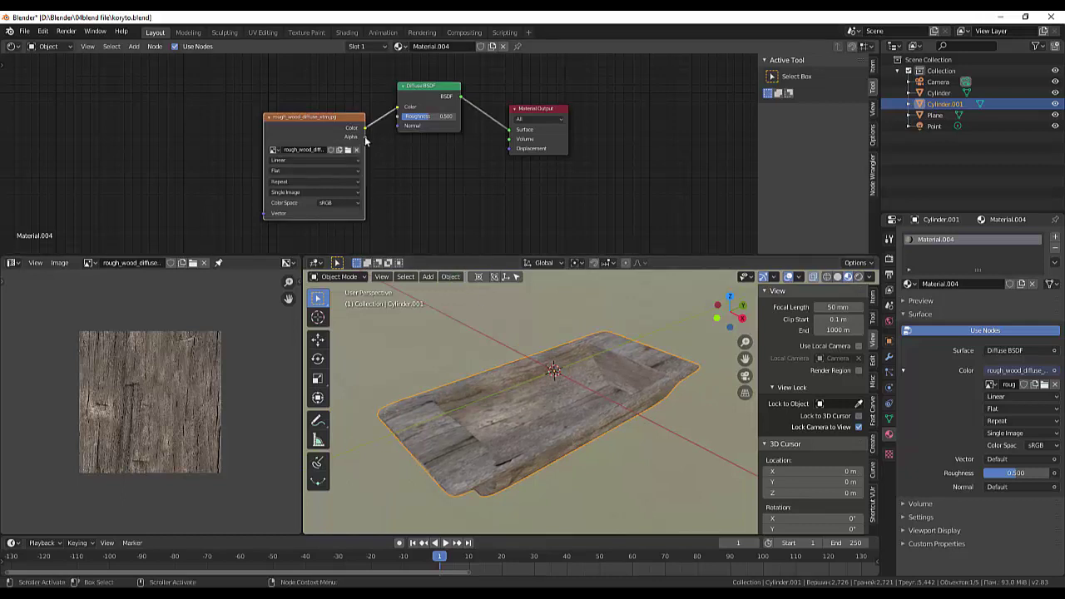
left_click_drag(366, 137, 508, 153)
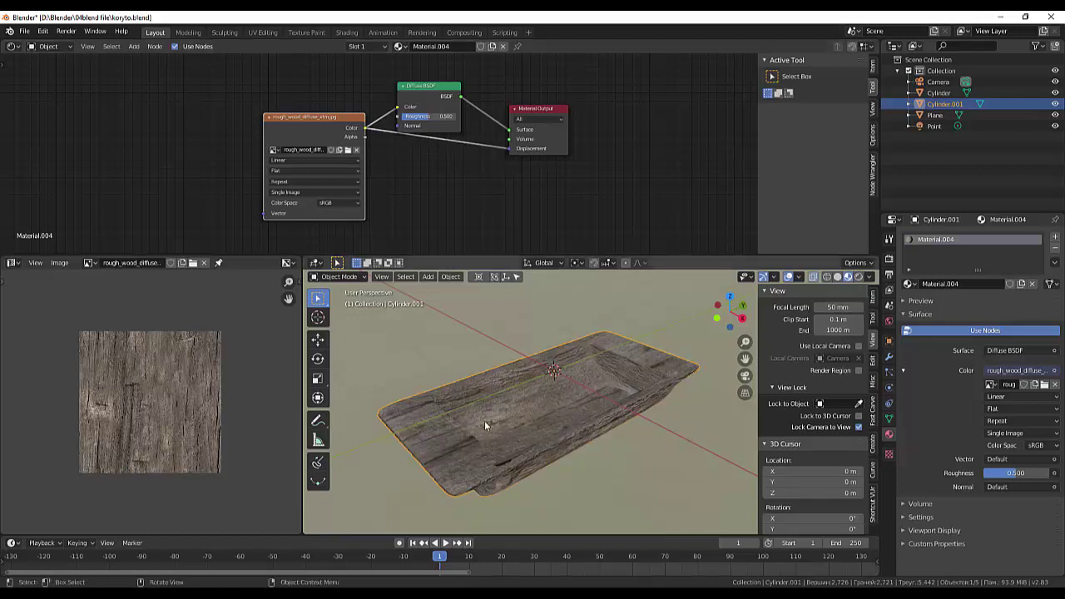
scroll(501, 413, "up", 2)
scroll(500, 414, "up", 2)
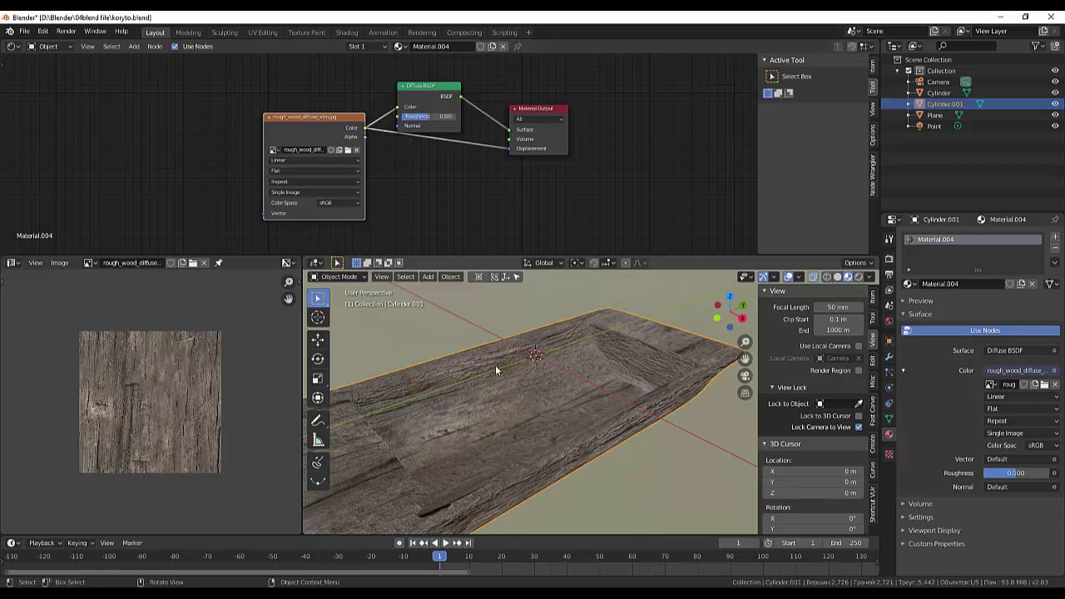
Step: Scroll to inspect the wood texture node setup
scroll(495, 365, "down", 4)
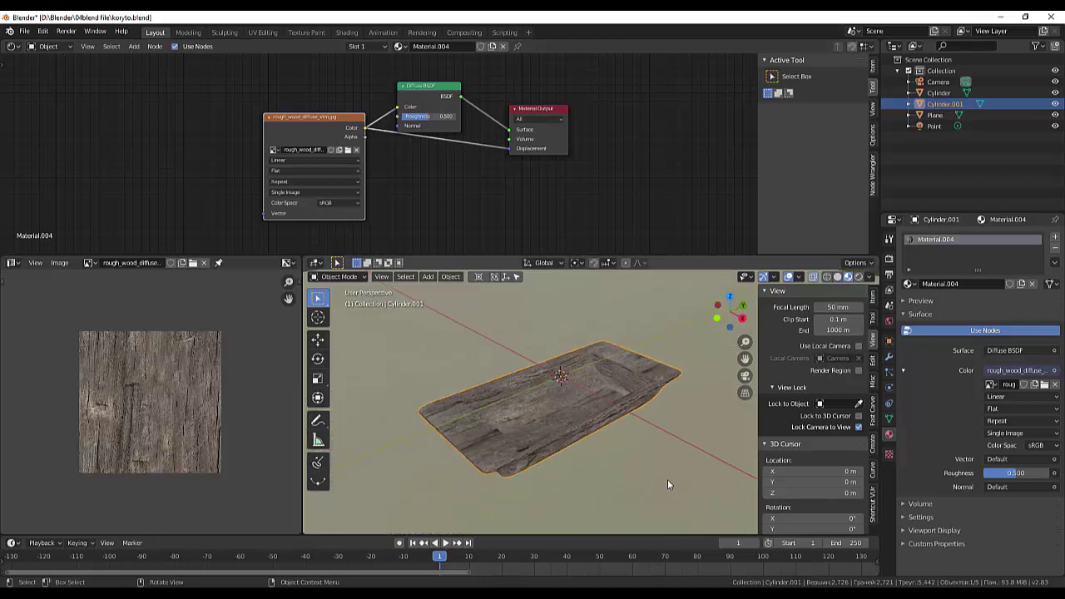
scroll(668, 461, "up", 2)
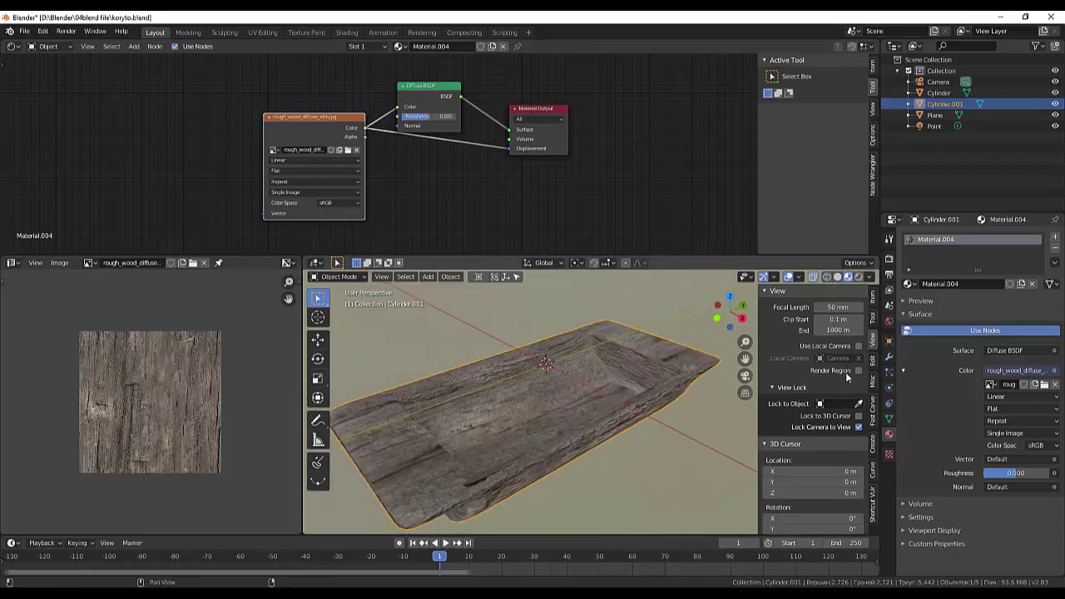
Step: Render with Cycles on GPU Compute at 120 samples, then check the Output settings
left_click(889, 260)
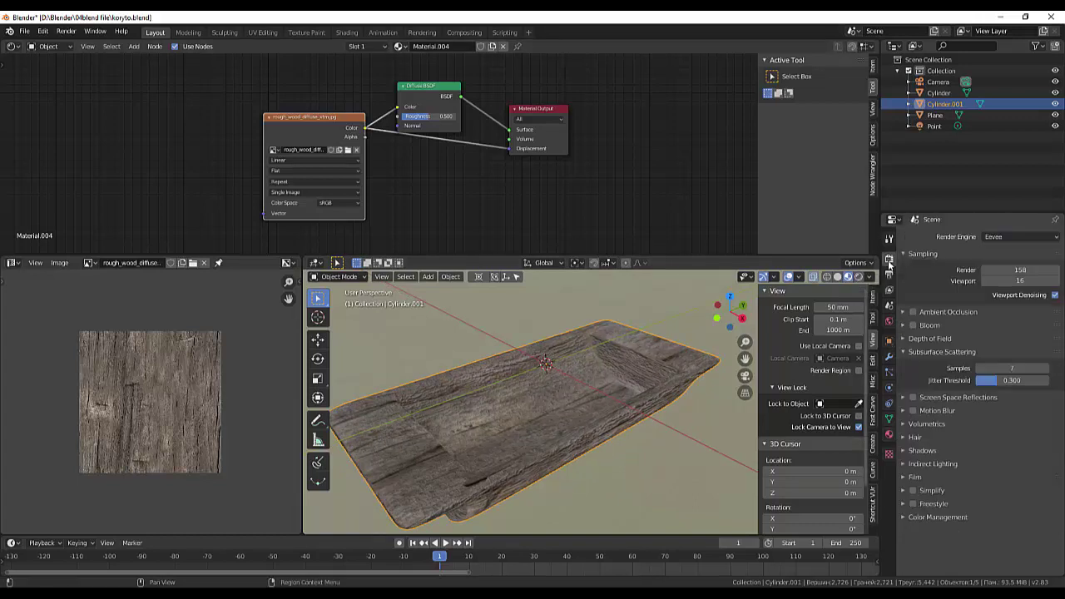
left_click(1002, 237)
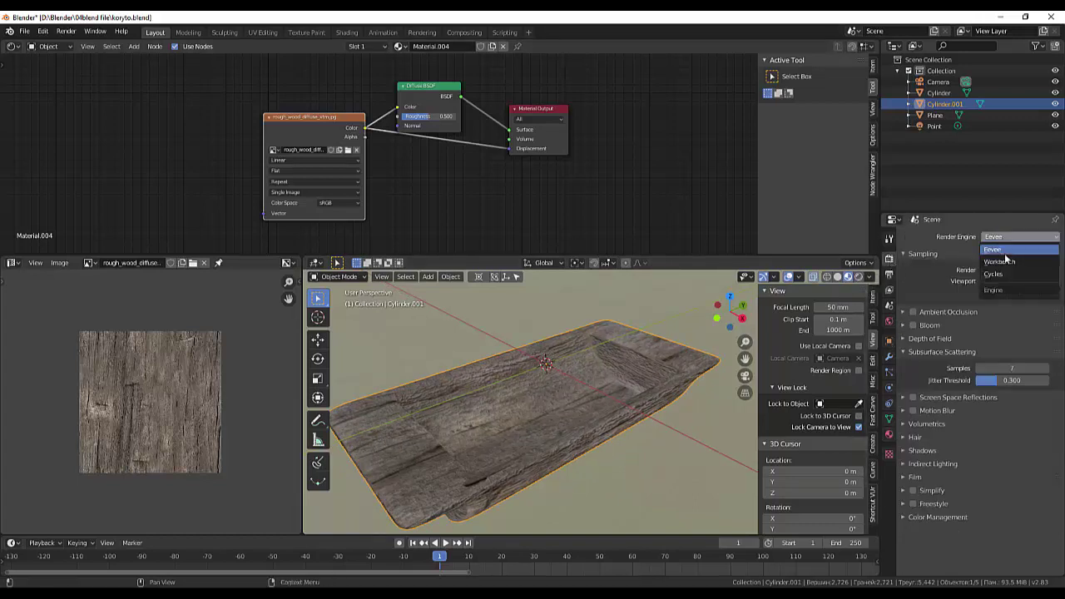
left_click(1005, 273)
left_click(1020, 264)
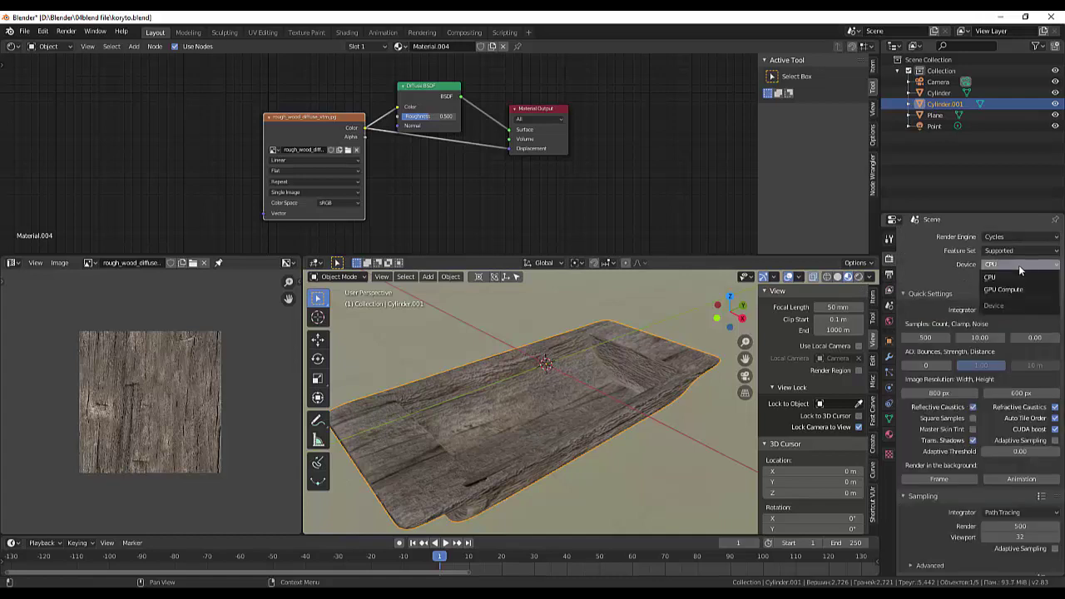
left_click(1007, 290)
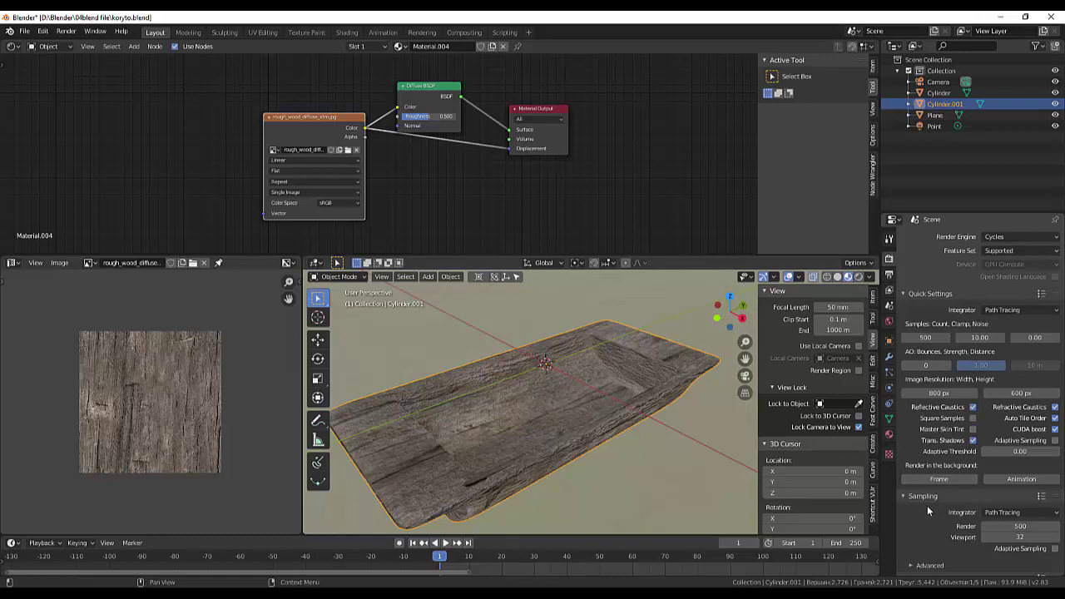
left_click(1022, 526)
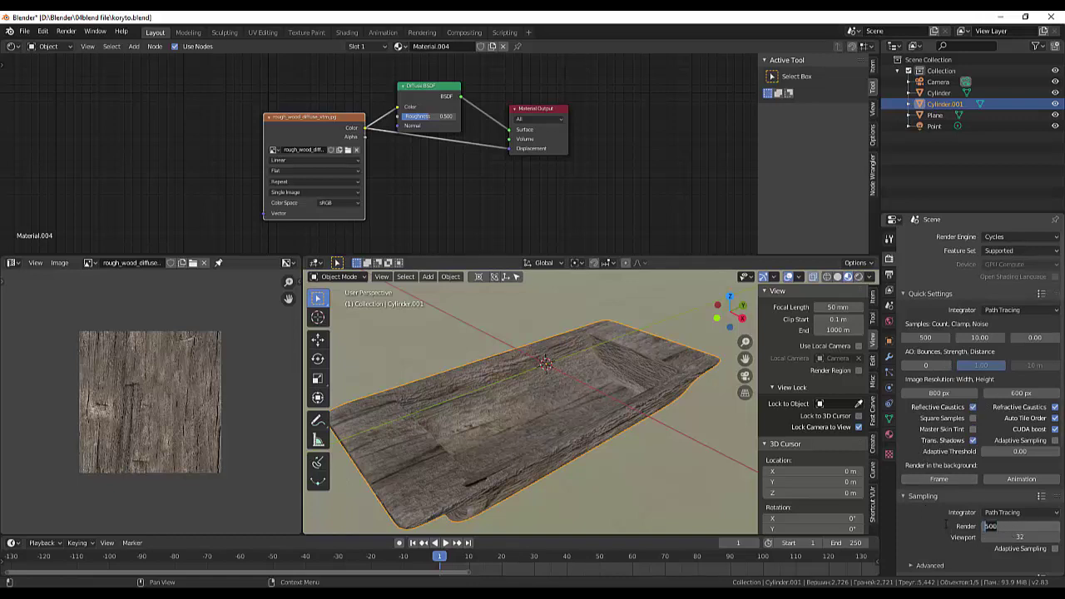
type("120")
key("Return")
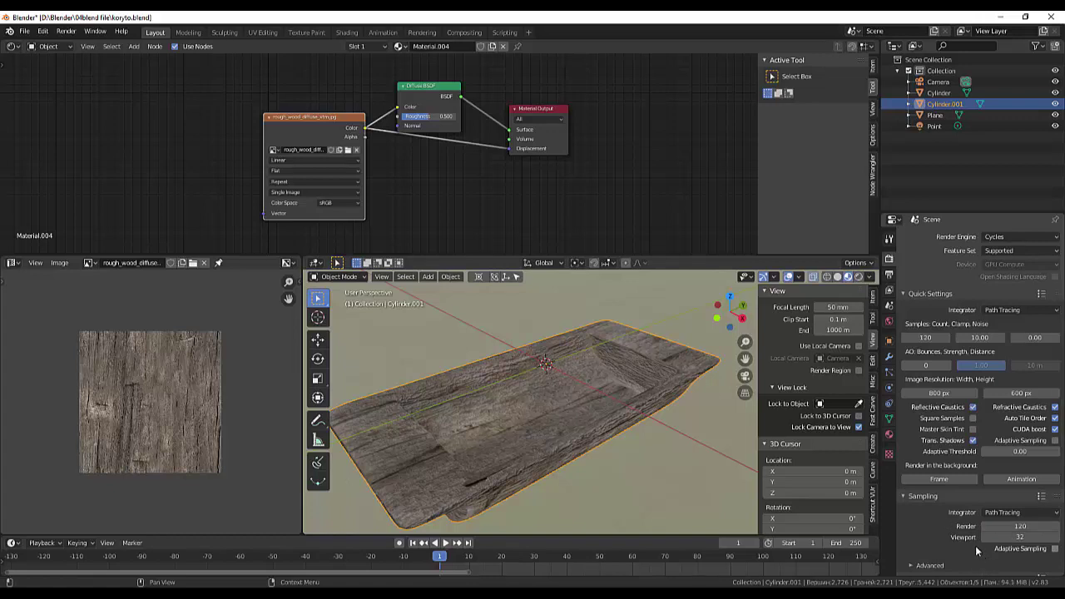
left_click(890, 276)
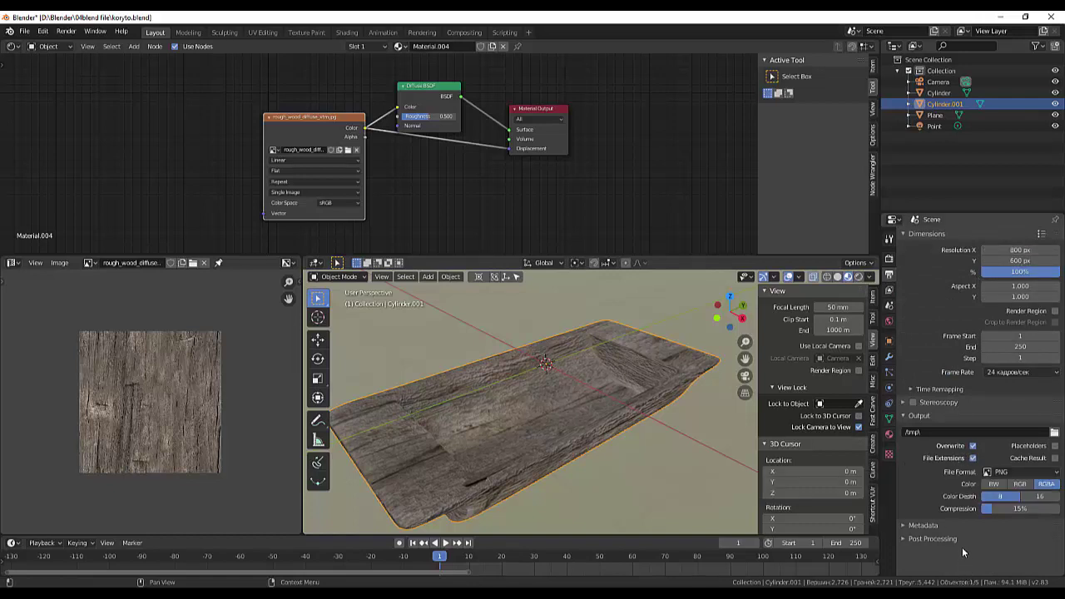
Step: Enable the Normal render pass and disable the Z pass for the view layer
left_click(889, 290)
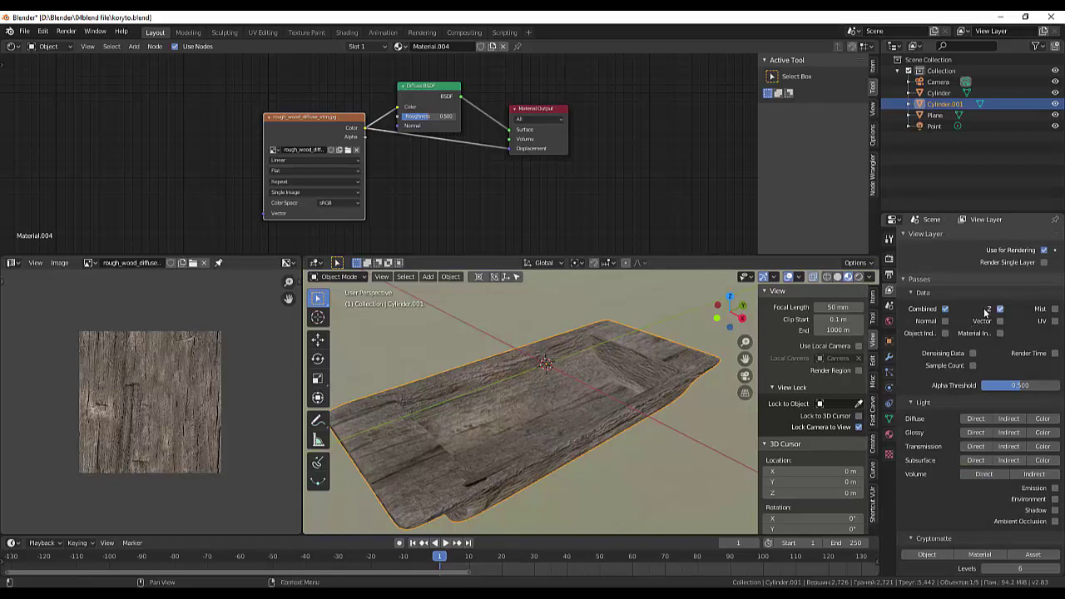
left_click(945, 321)
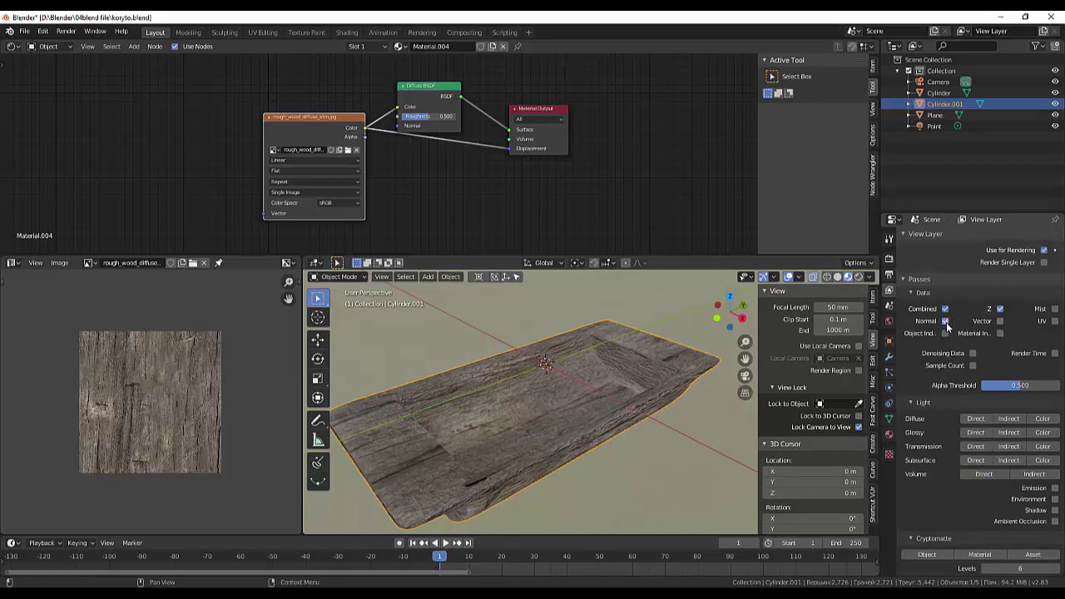
left_click(999, 309)
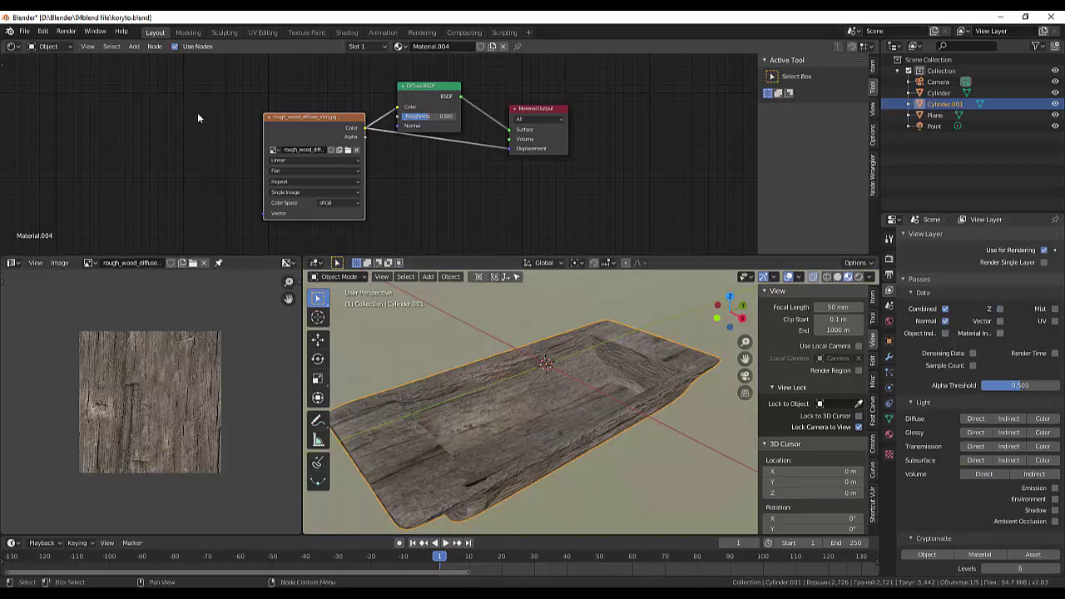
Step: Toggle Use Nodes off and back on for the wood material
left_click(191, 45)
left_click(176, 46)
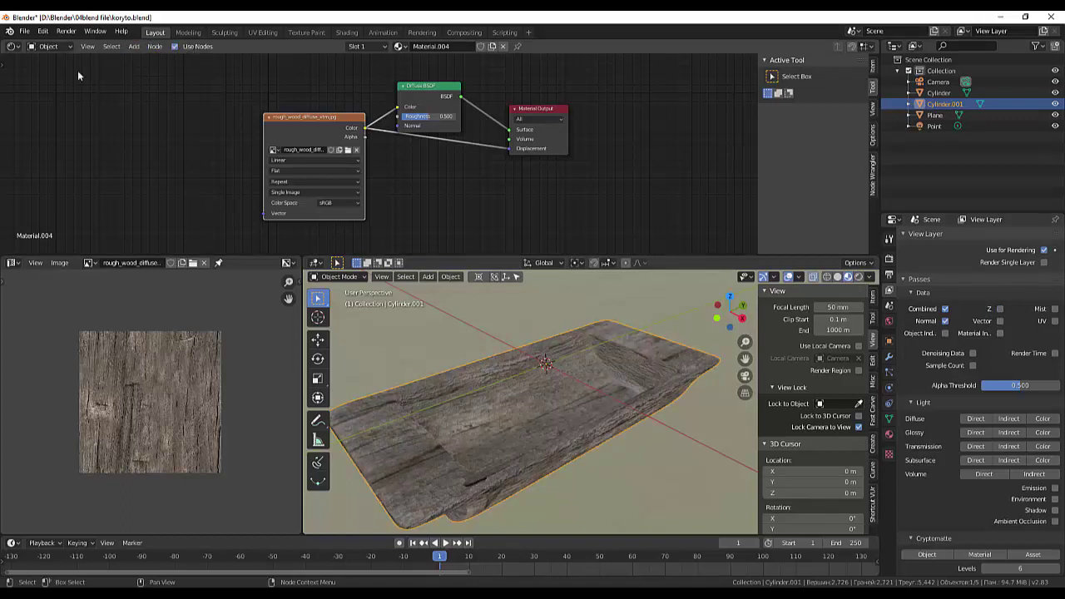
left_click(13, 46)
left_click(18, 48)
left_click(18, 49)
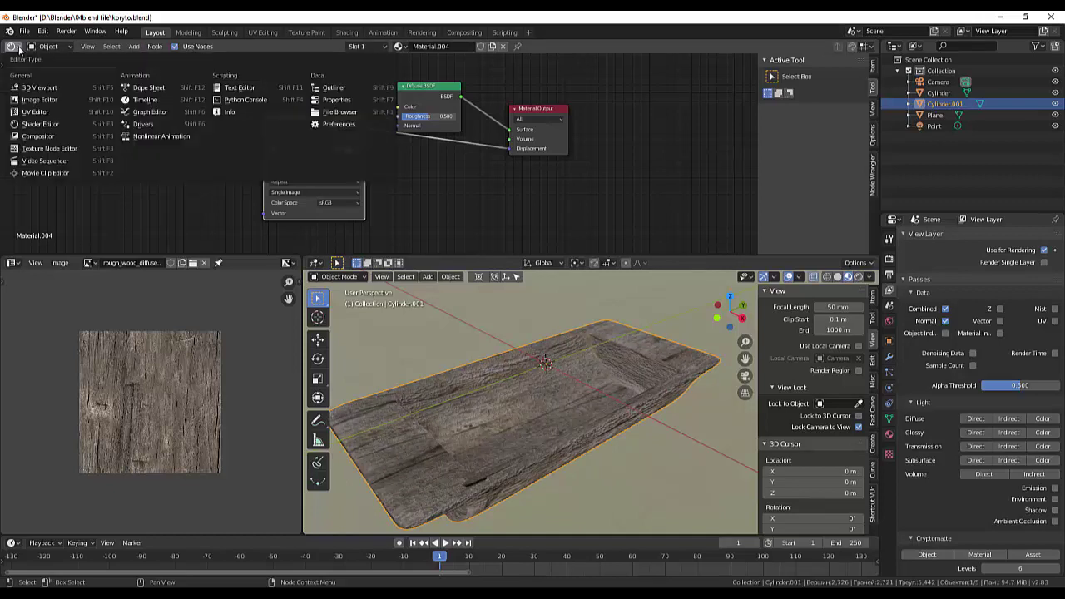
Step: Switch the top editor to the Compositor and move the Render Layers node up-left
left_click(47, 136)
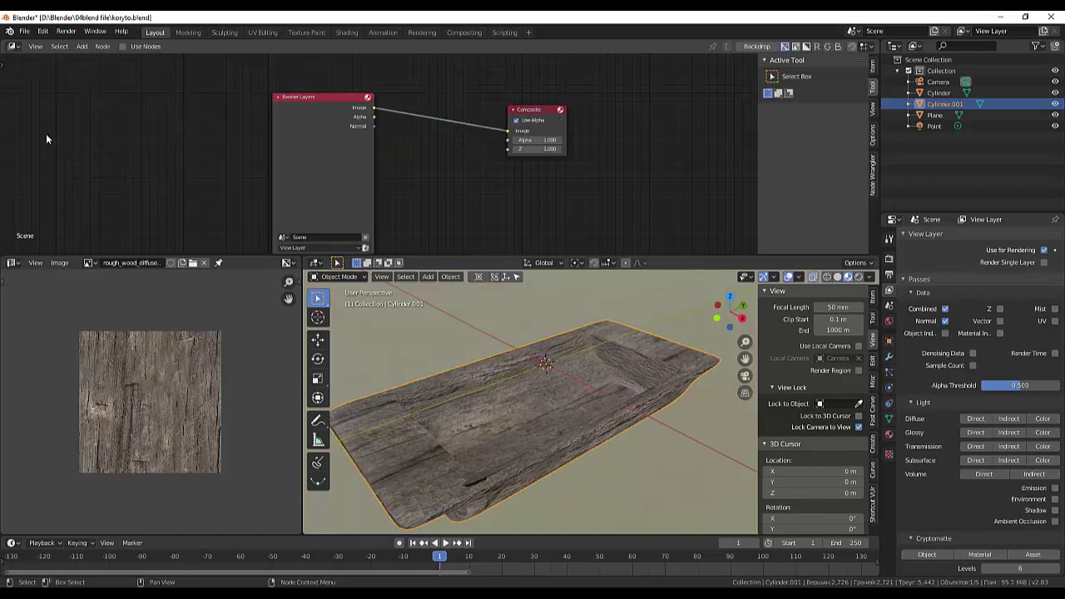
left_click_drag(293, 96, 234, 66)
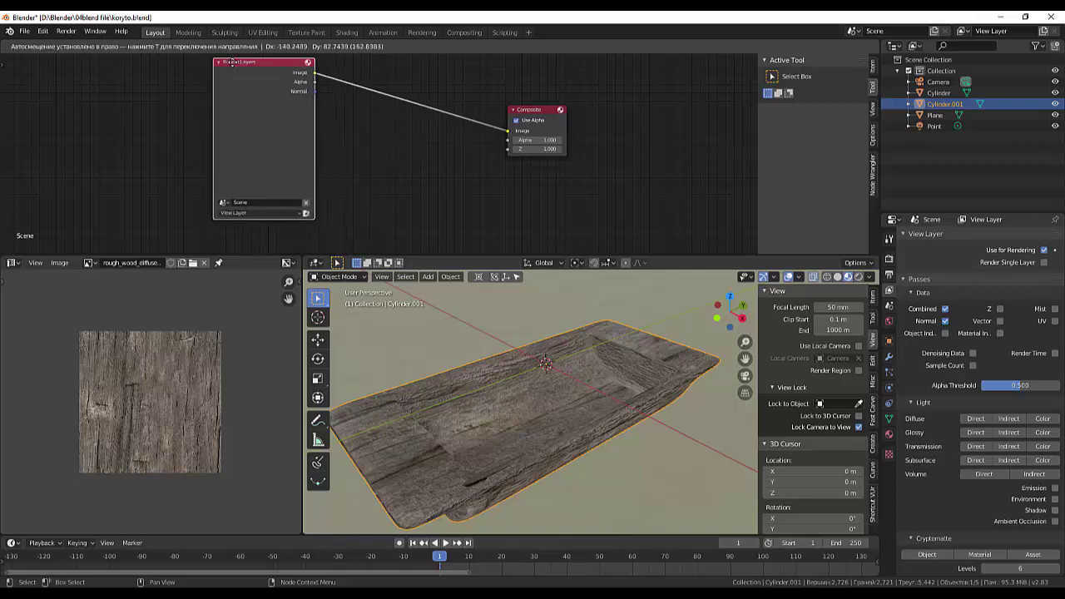
right_click(406, 175)
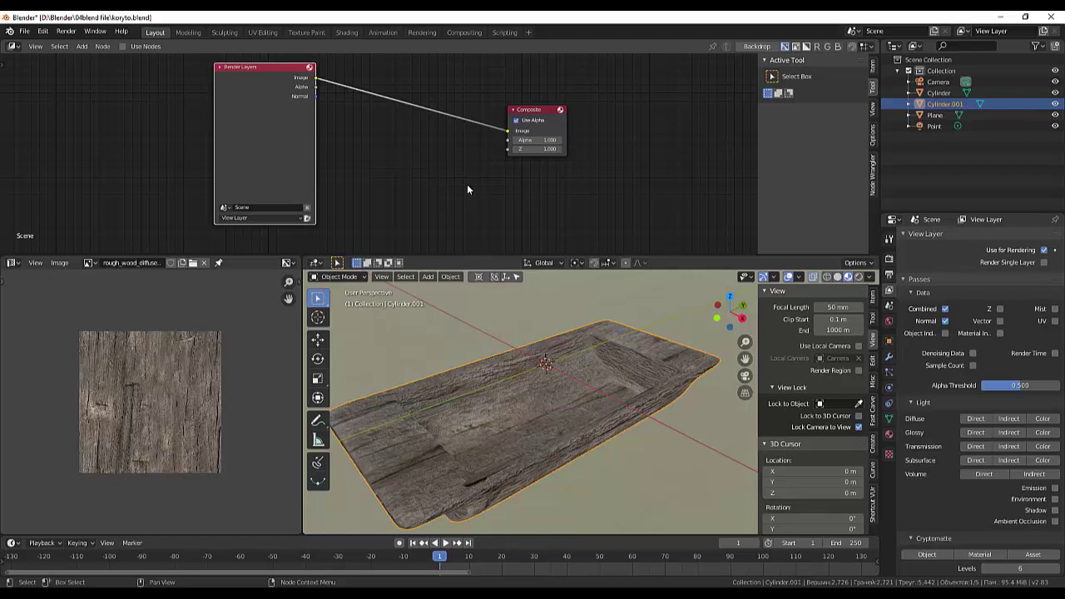
Step: Insert a Denoise node between Render Layers and Composite, then view through the camera
key("shift+a")
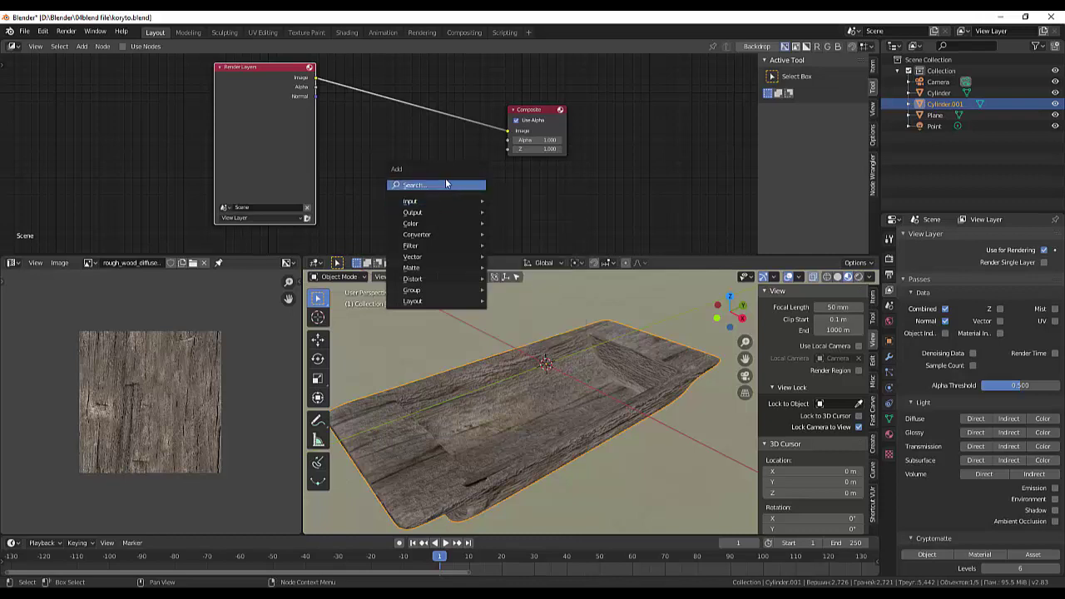
left_click(441, 185)
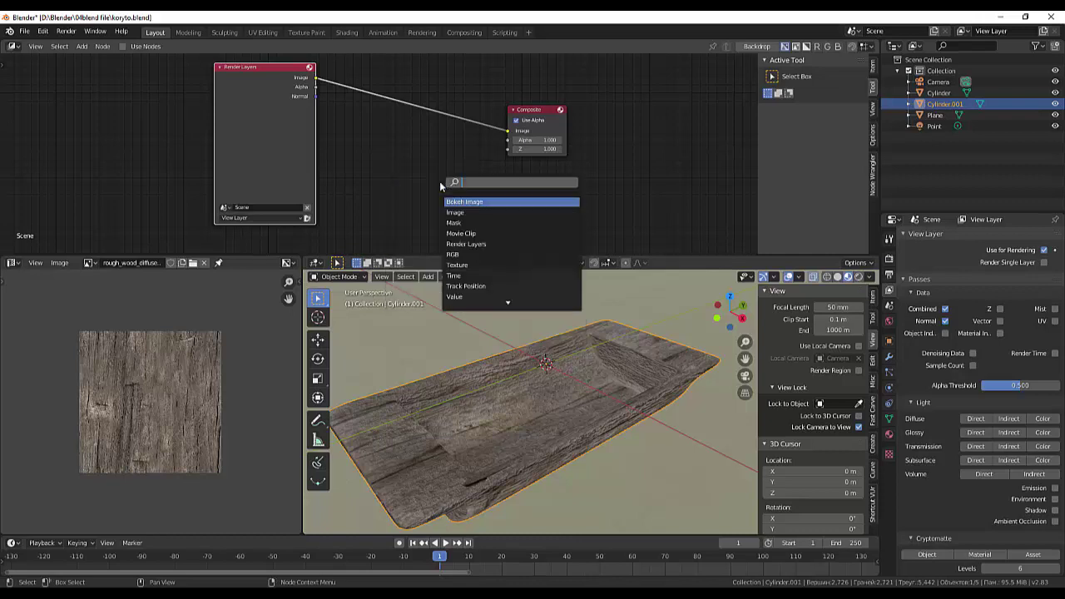
type("de")
key("Down")
key("Down")
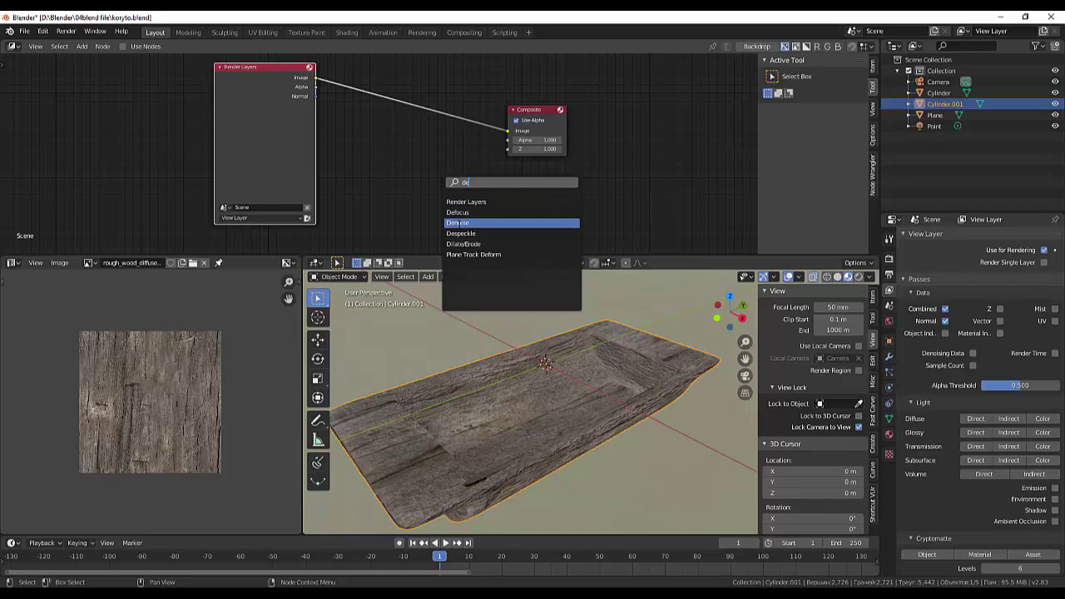
key("Return")
left_click(422, 119)
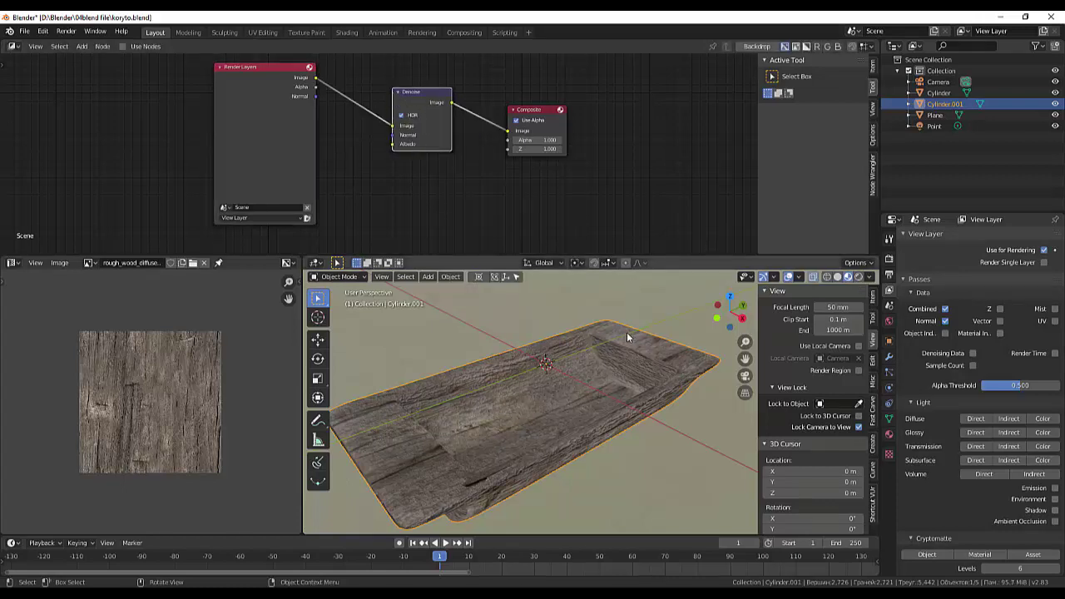
middle_click_drag(623, 328, 619, 327)
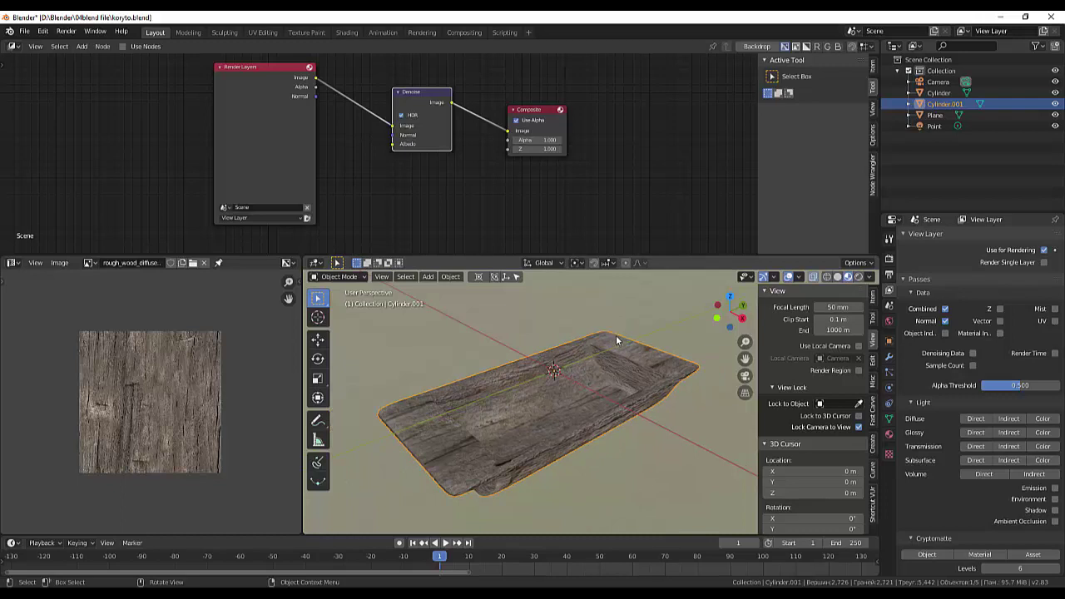
key("KP_0")
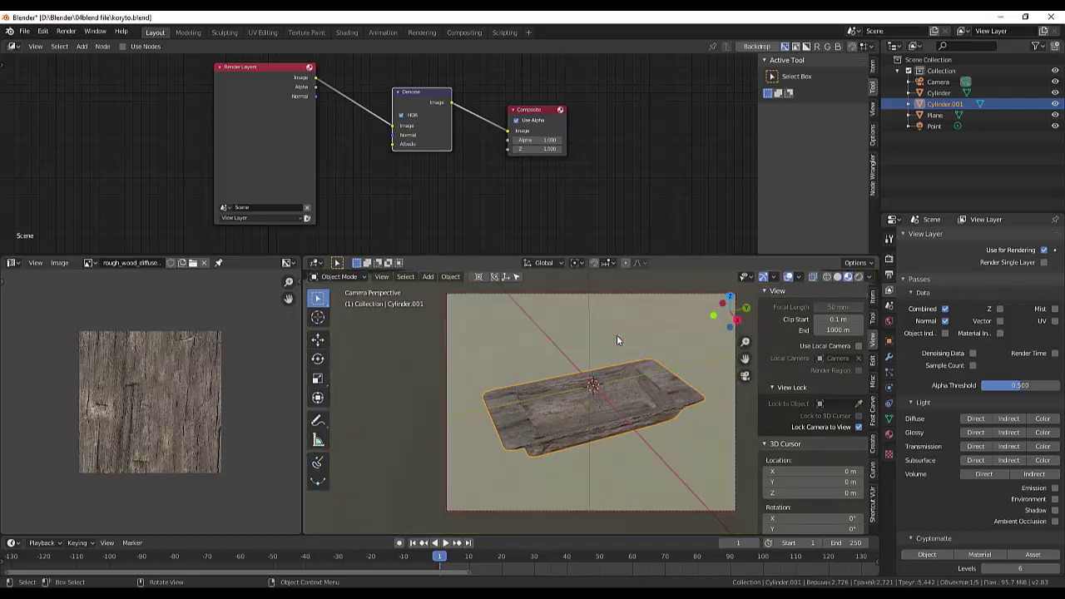
Step: Render the denoised tray with F12, zoom to inspect it, then show World properties
key("F12")
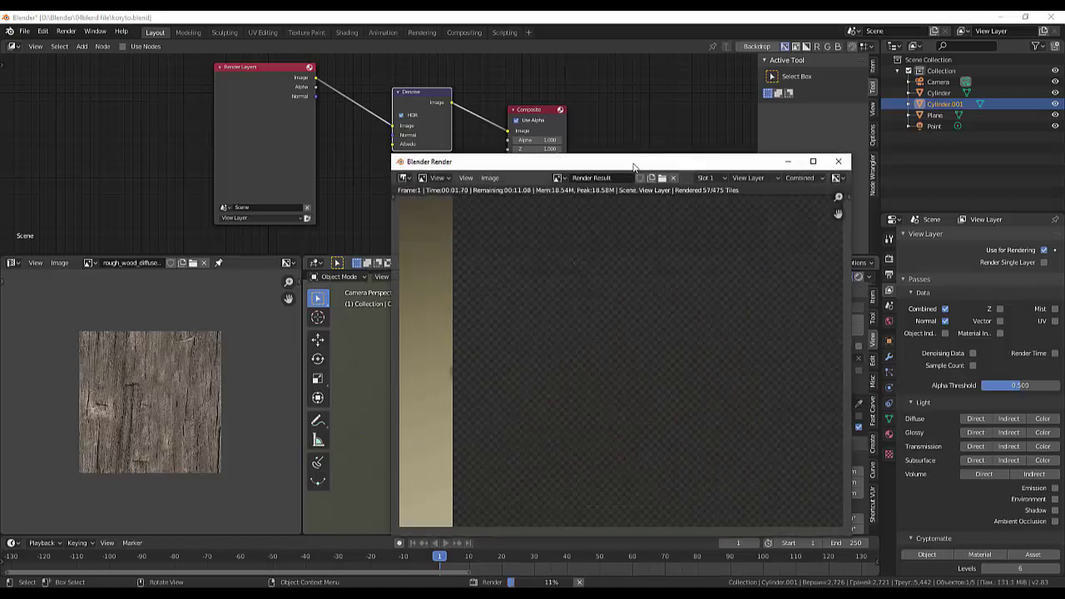
left_click_drag(624, 161, 563, 89)
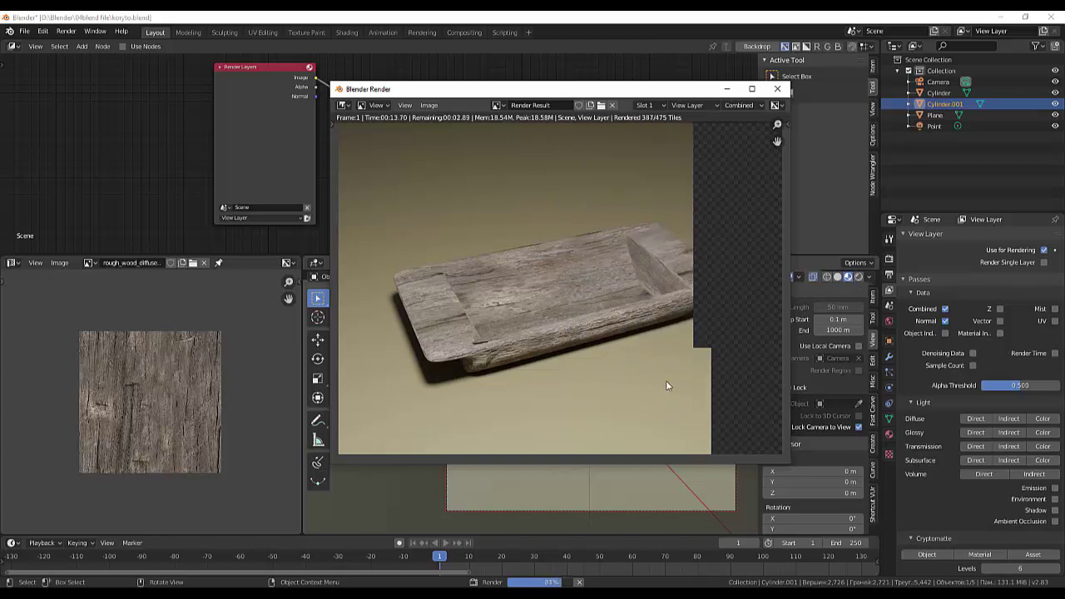
scroll(612, 374, "up", 1)
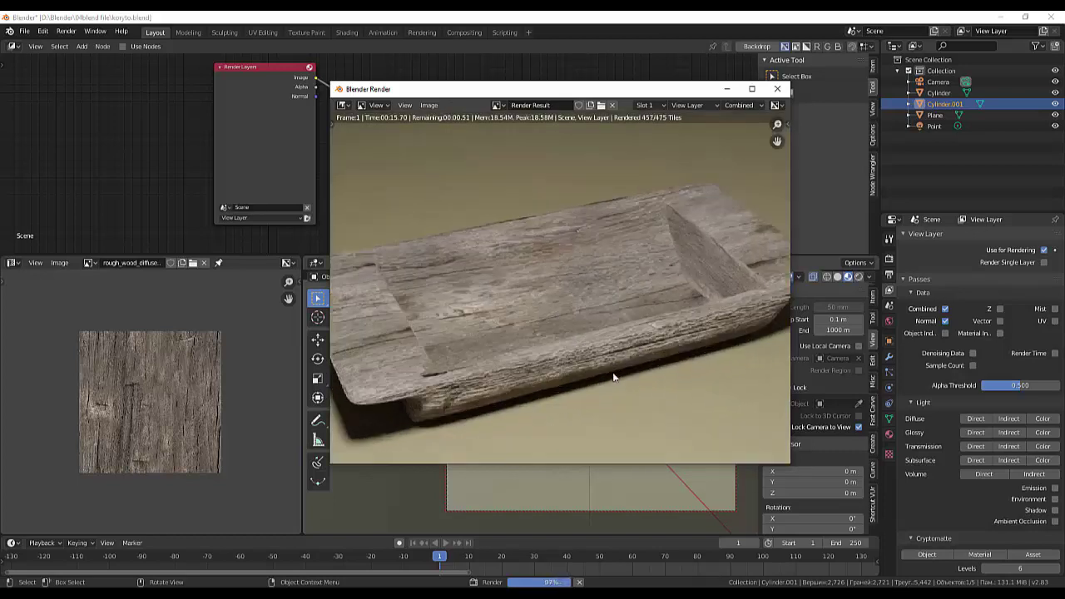
scroll(612, 374, "up", 1)
scroll(613, 373, "down", 3)
scroll(613, 373, "down", 1)
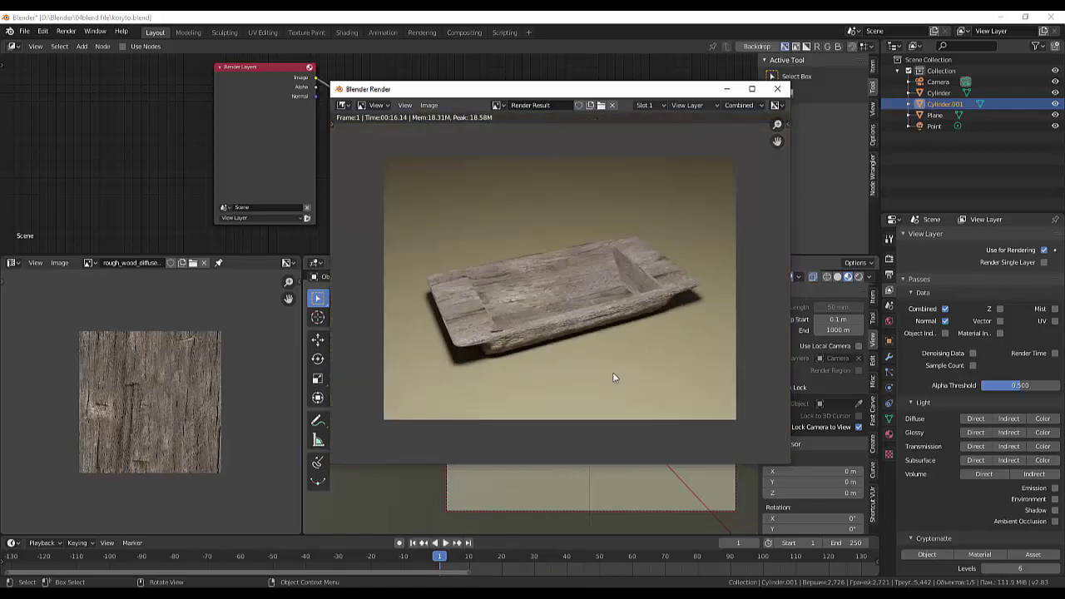
scroll(613, 378, "up", 1)
scroll(614, 378, "down", 1)
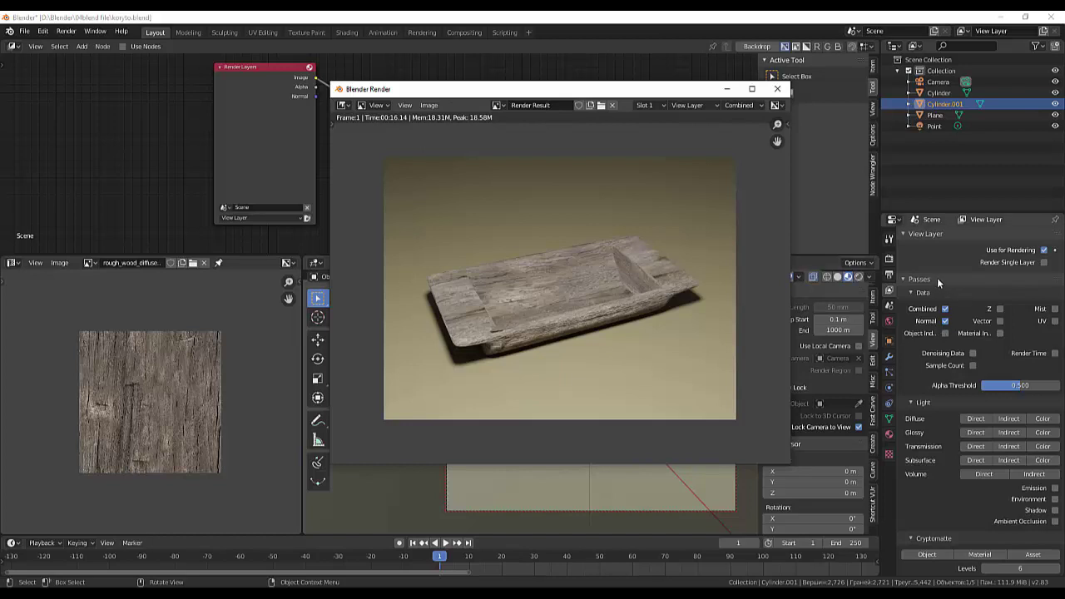
left_click(889, 323)
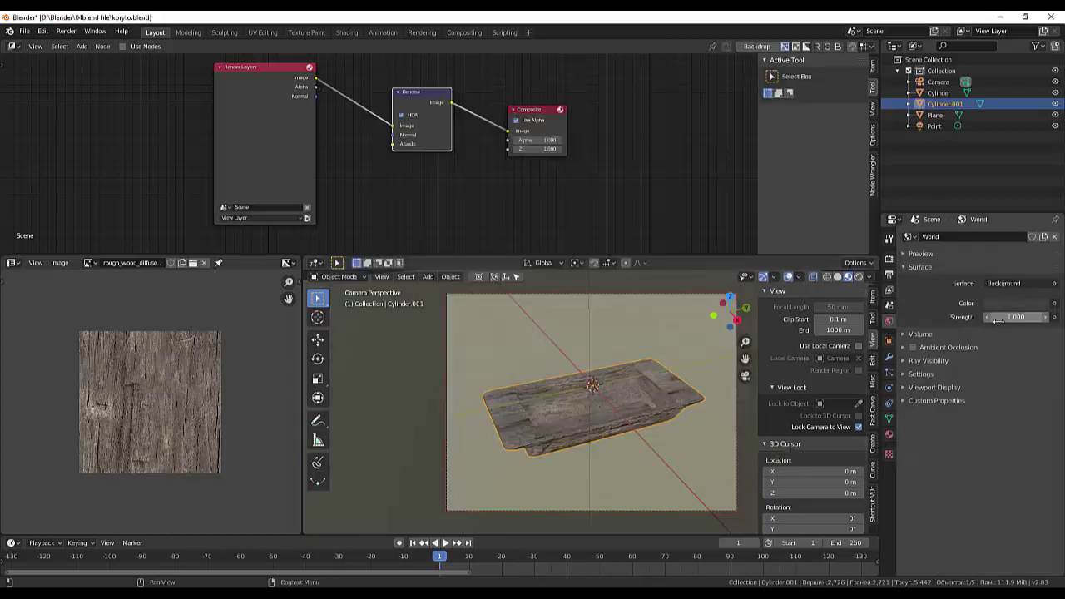
Step: Make the world colour an Environment Texture loaded from 05texture\HDR\1337023321.hdr
left_click(1054, 303)
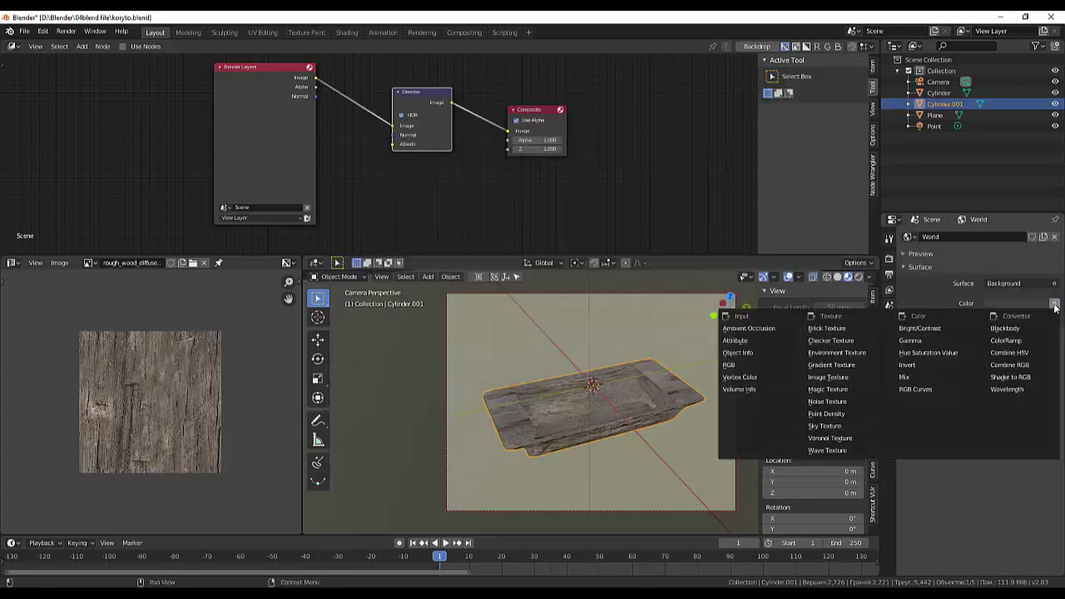
left_click(830, 352)
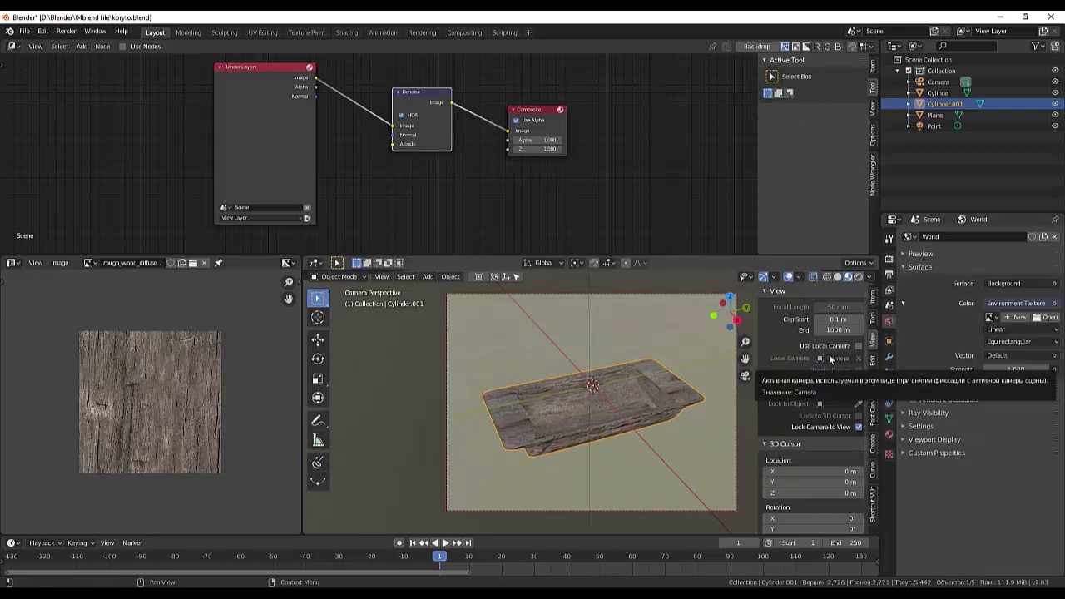
left_click(1047, 317)
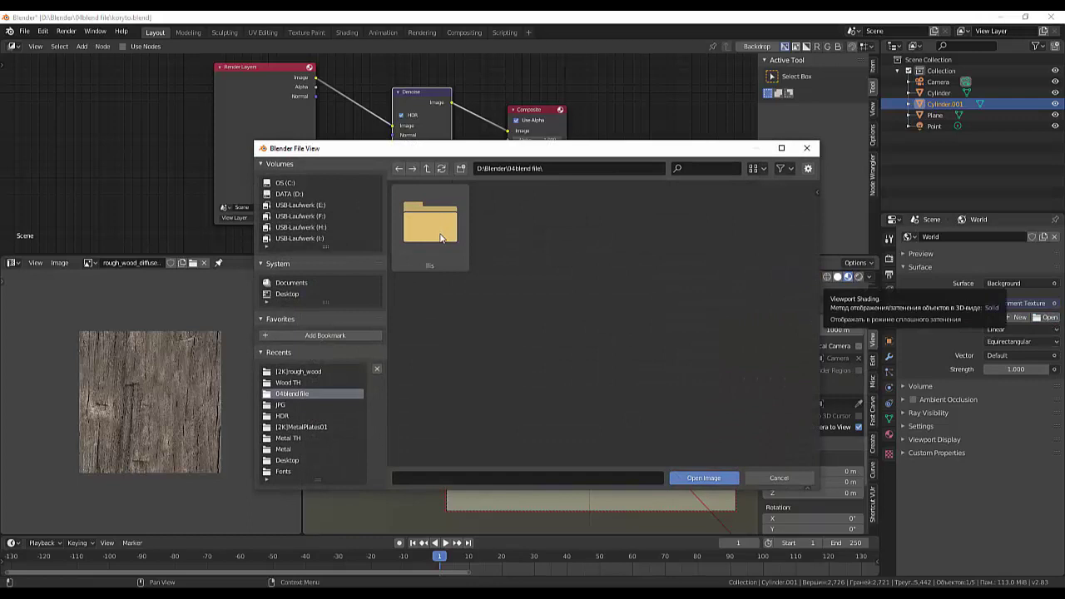
left_click(427, 169)
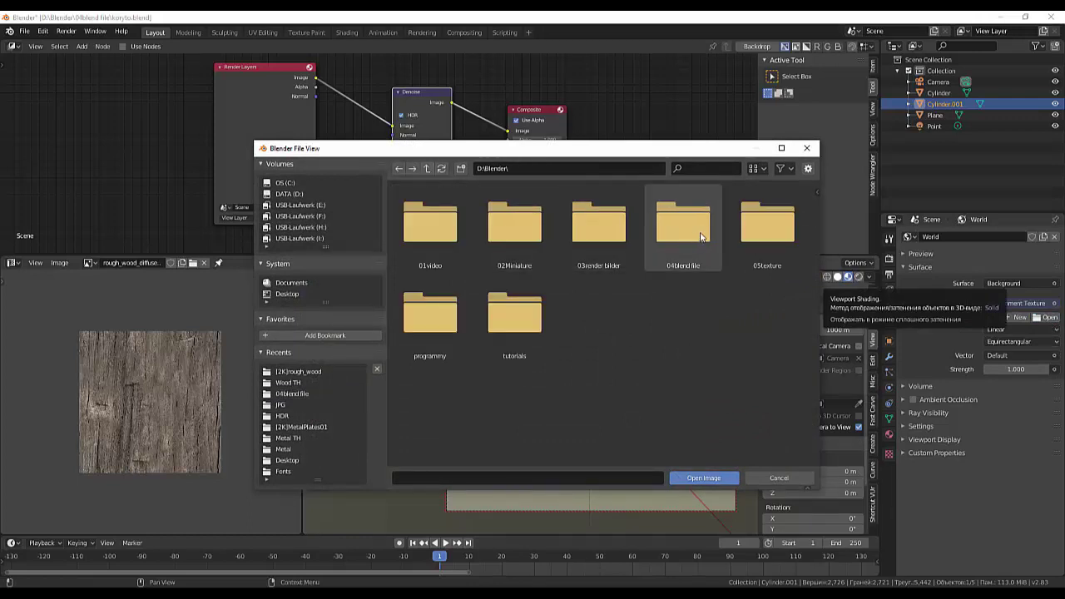
double_click(766, 229)
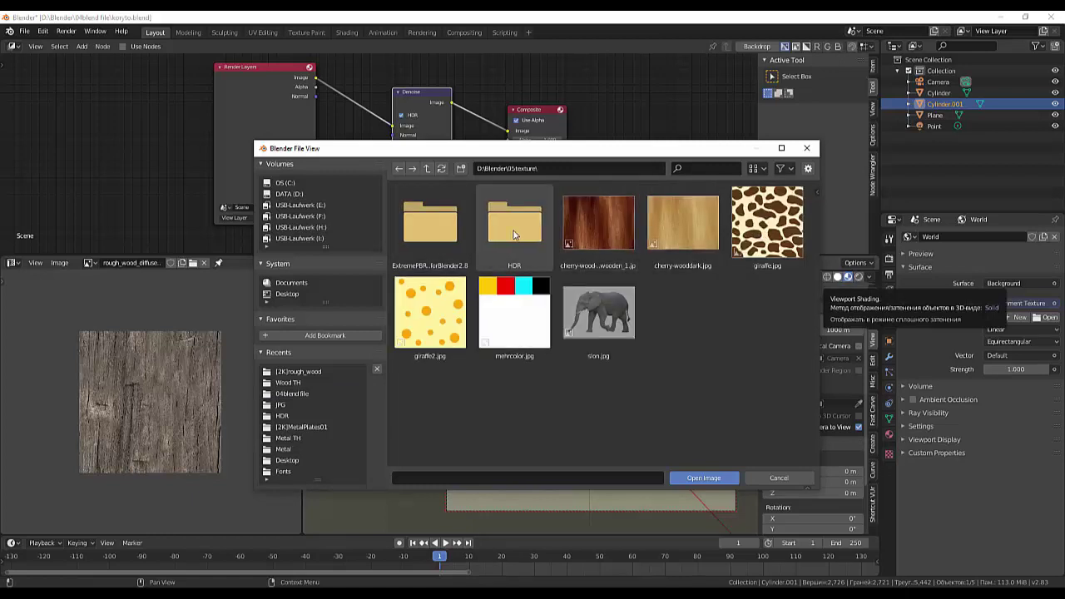
double_click(512, 229)
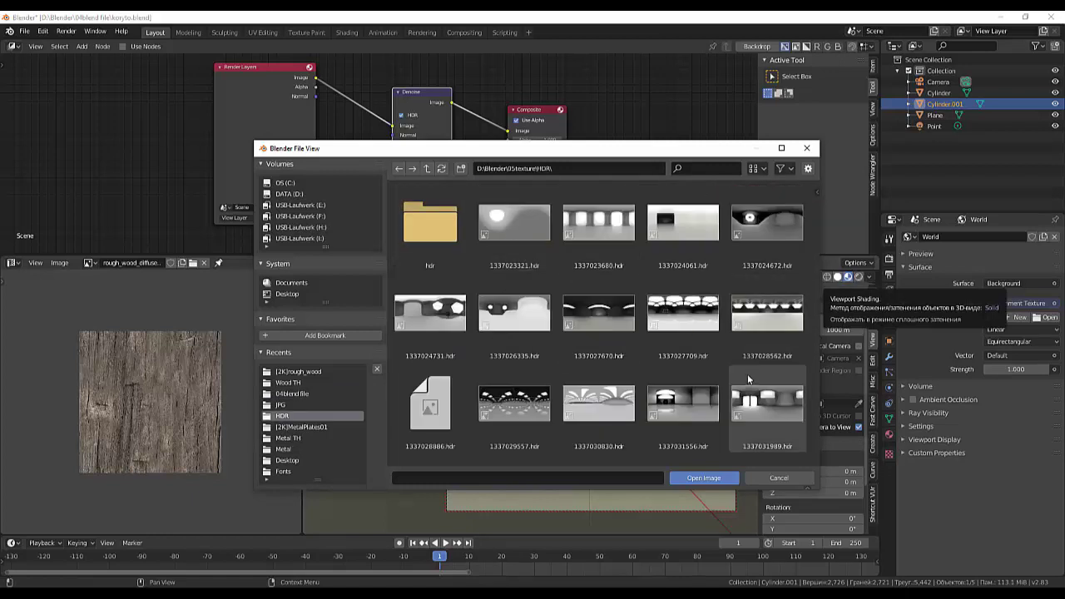
left_click(509, 224)
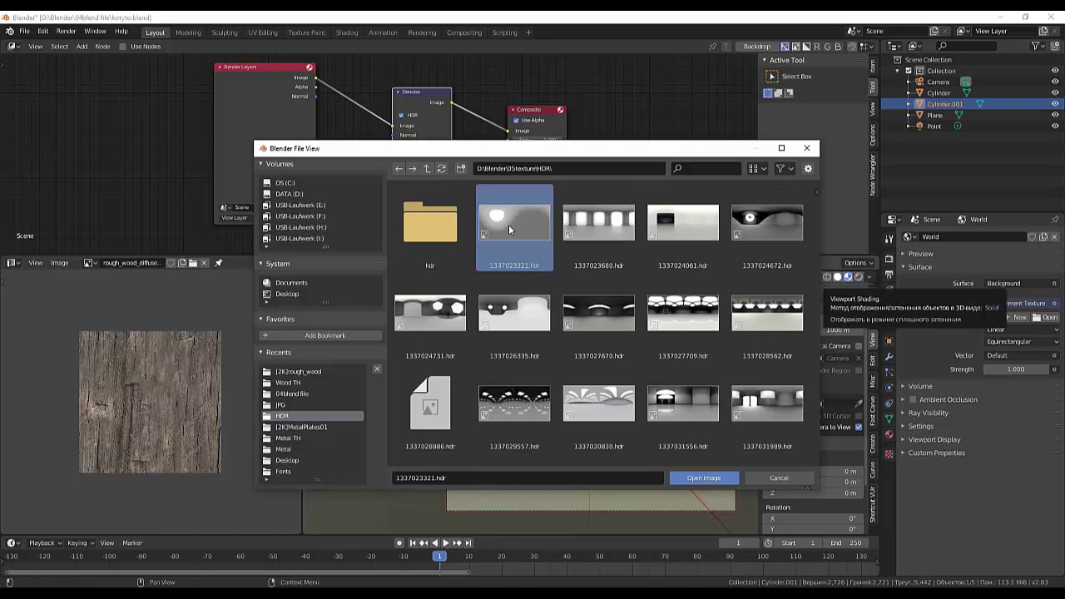
left_click(706, 480)
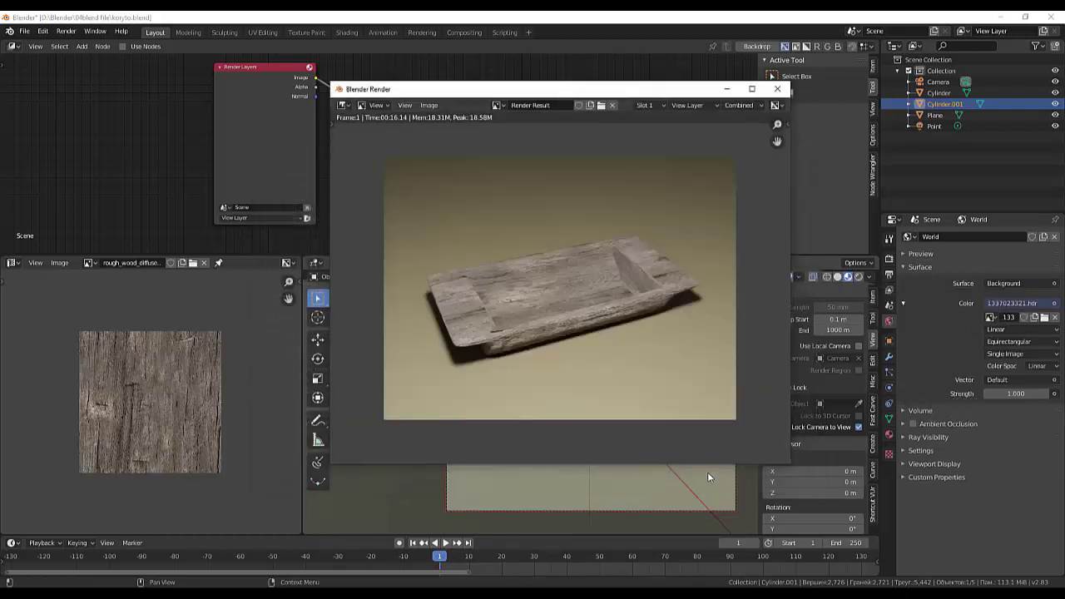
Step: Close the old render, re-render with F12, and move the HDRI-lit render window aside
left_click(778, 90)
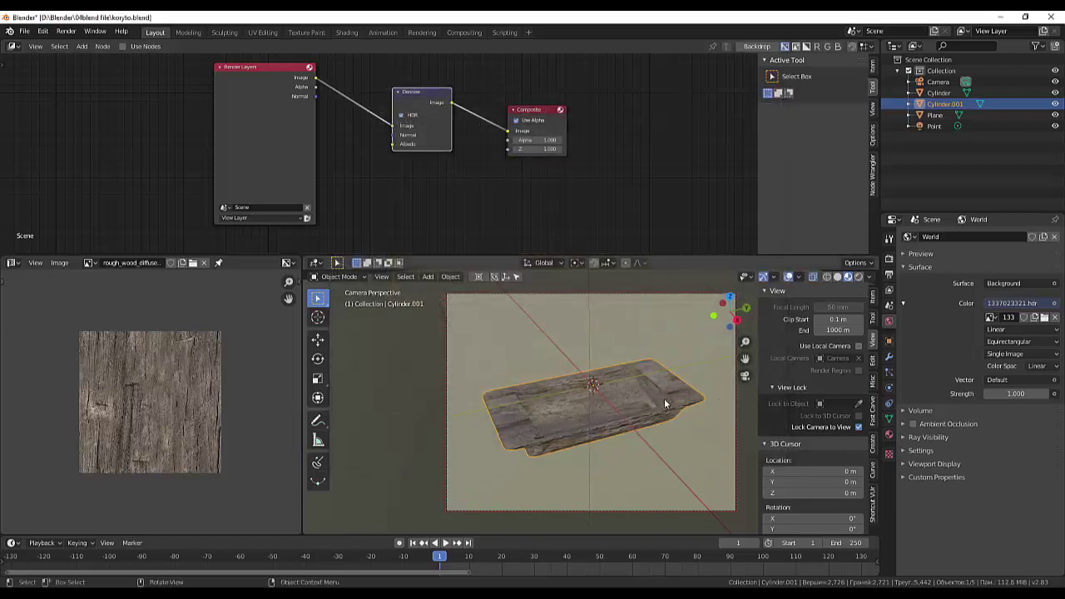
key("F12")
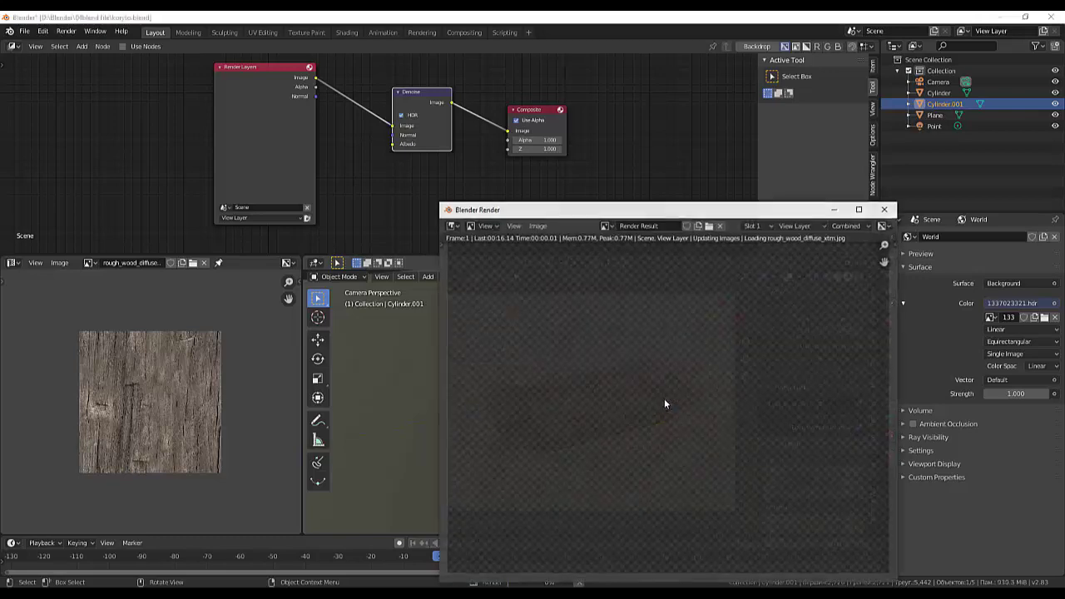
left_click_drag(694, 205, 589, 79)
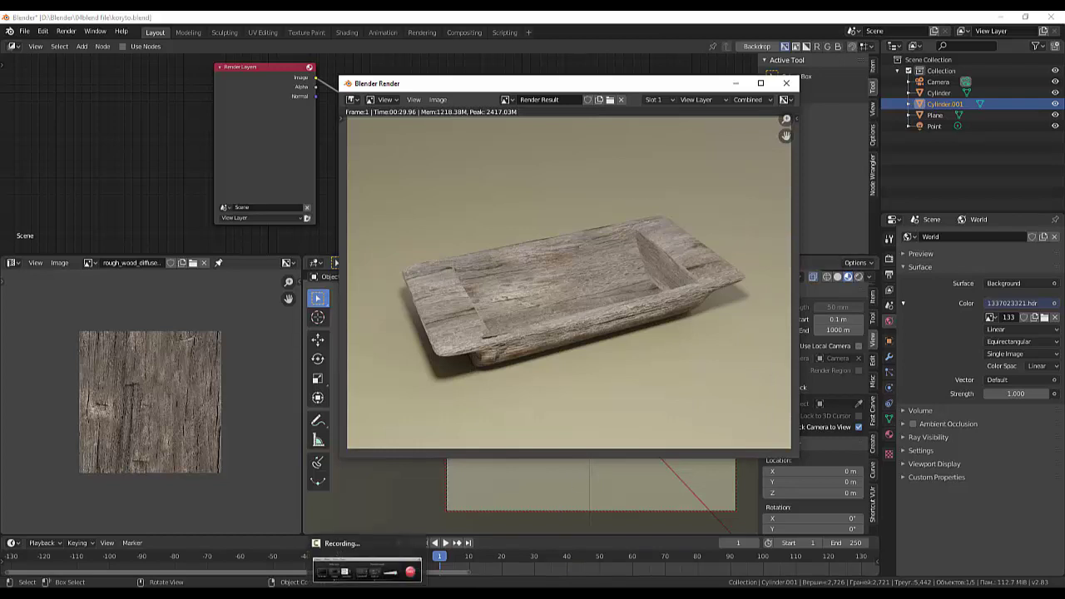
left_click(366, 571)
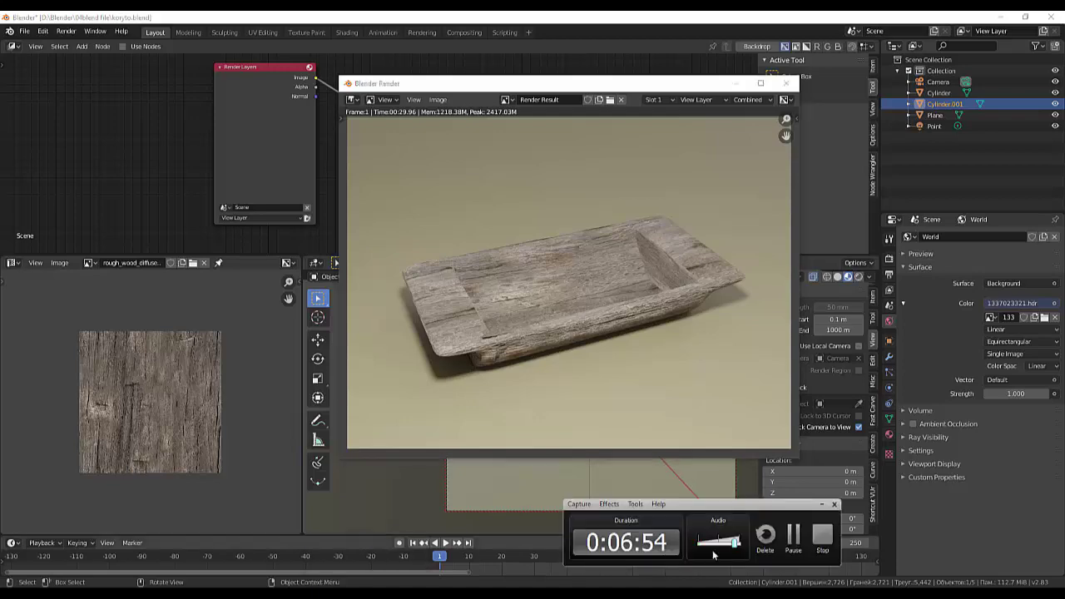